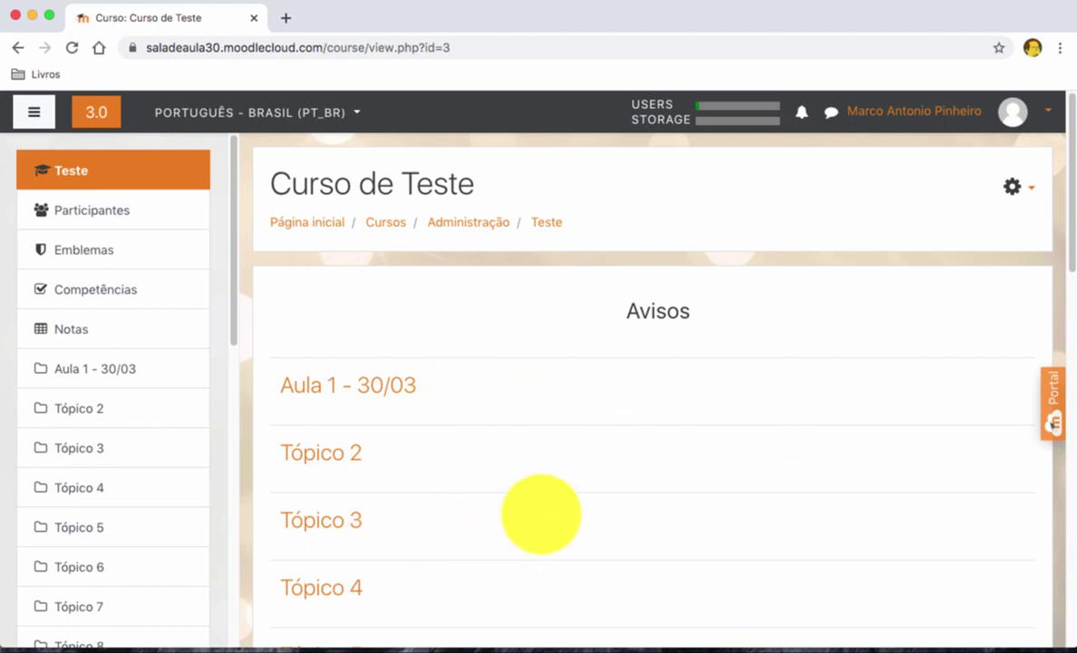
Turn on course editing and start adding an Arquivo resource to the Aula 1 - 30/03 section
left_click(1016, 187)
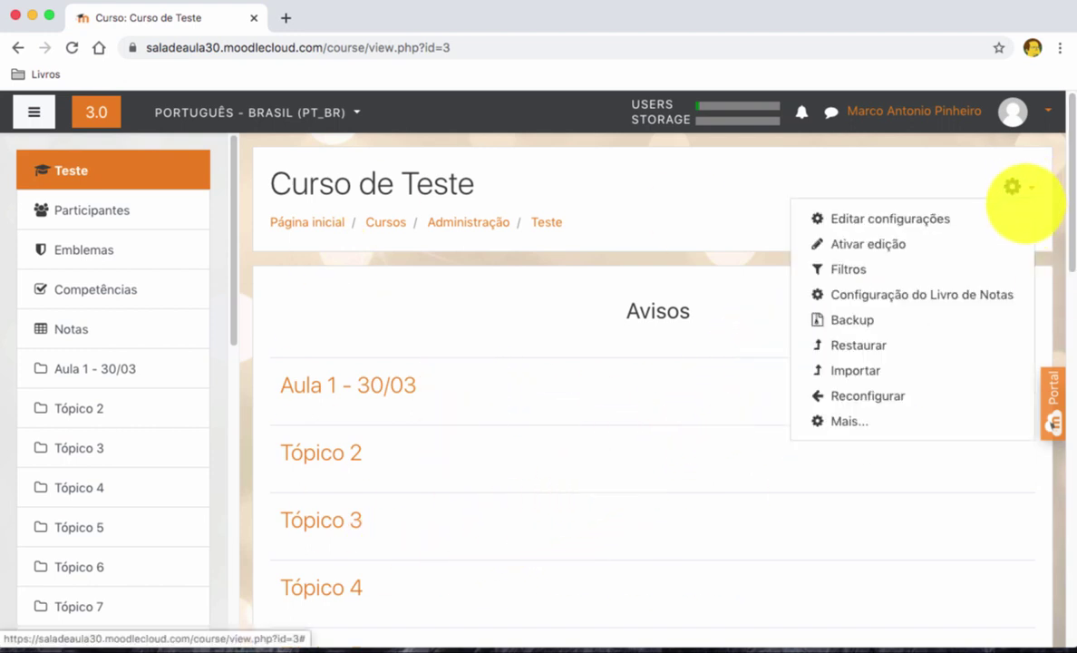
left_click(870, 243)
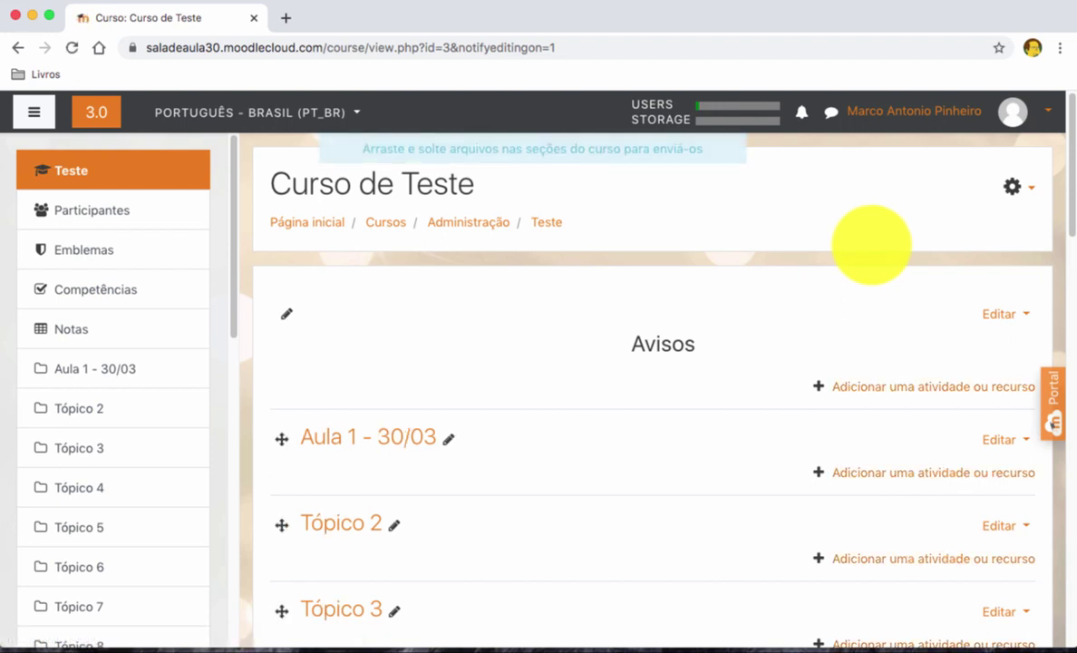
scroll(698, 390, "down", 2)
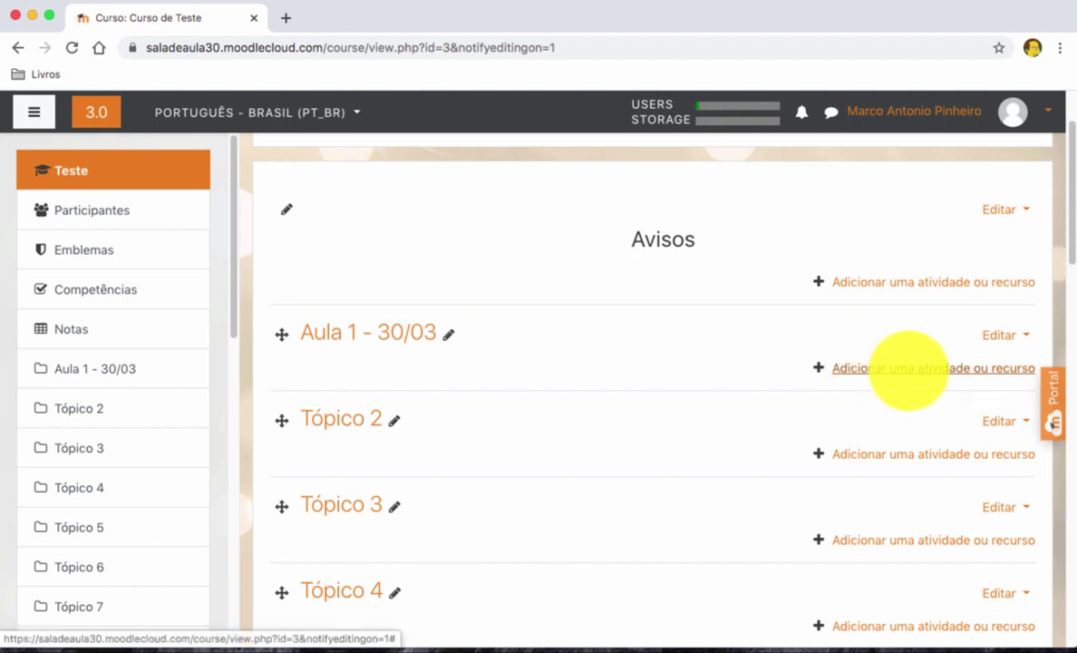
left_click(907, 368)
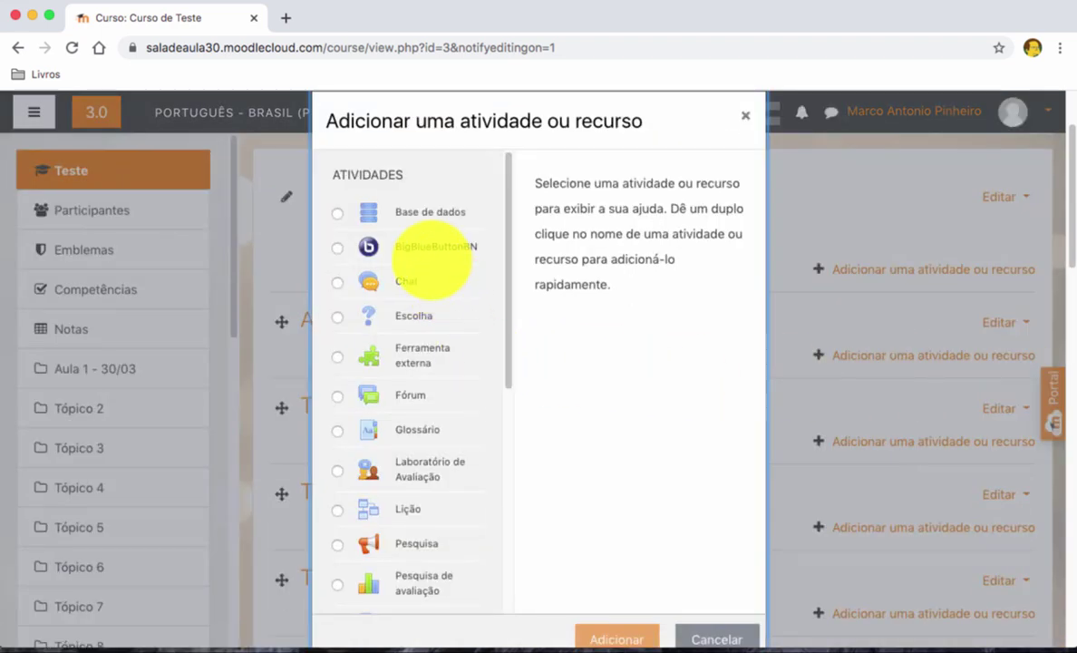
scroll(436, 431, "down", 2)
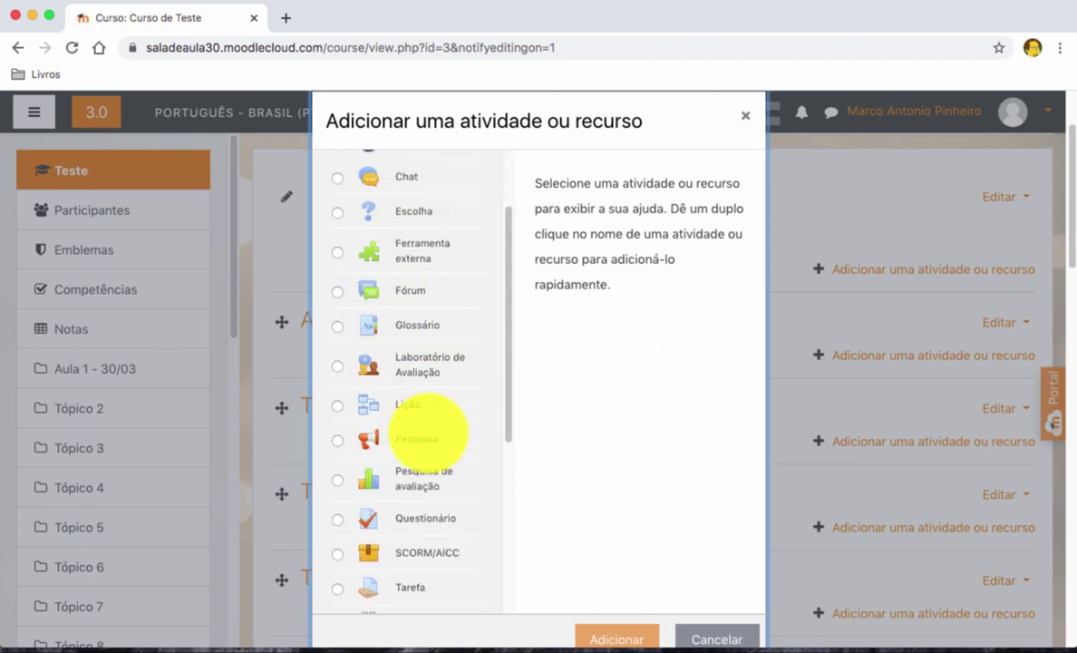
scroll(429, 434, "down", 6)
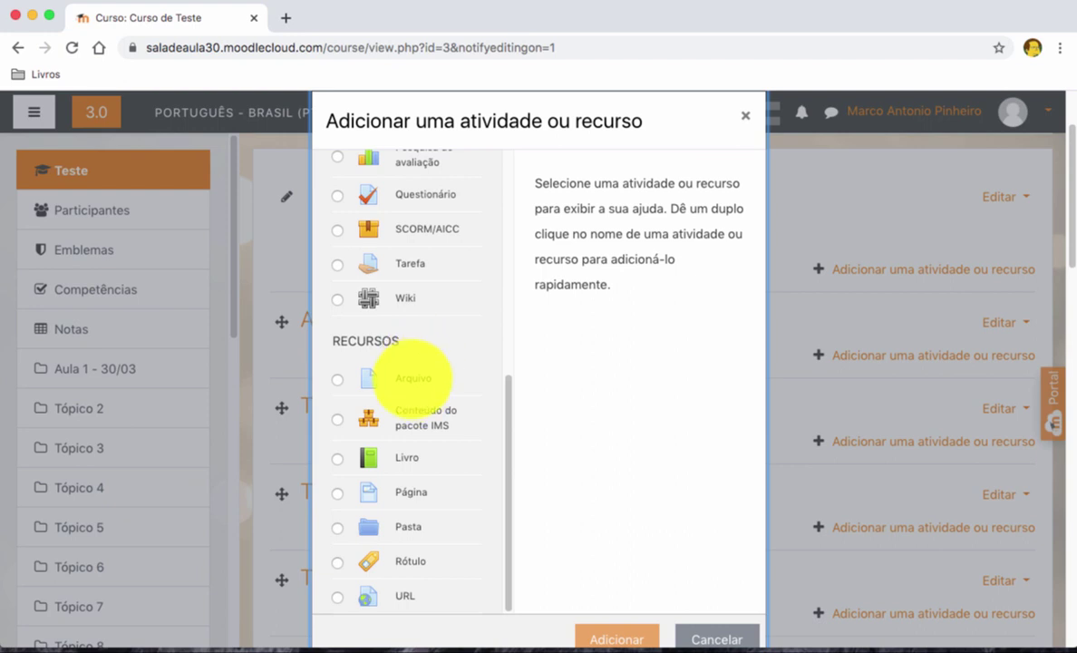
left_click(414, 378)
left_click(625, 639)
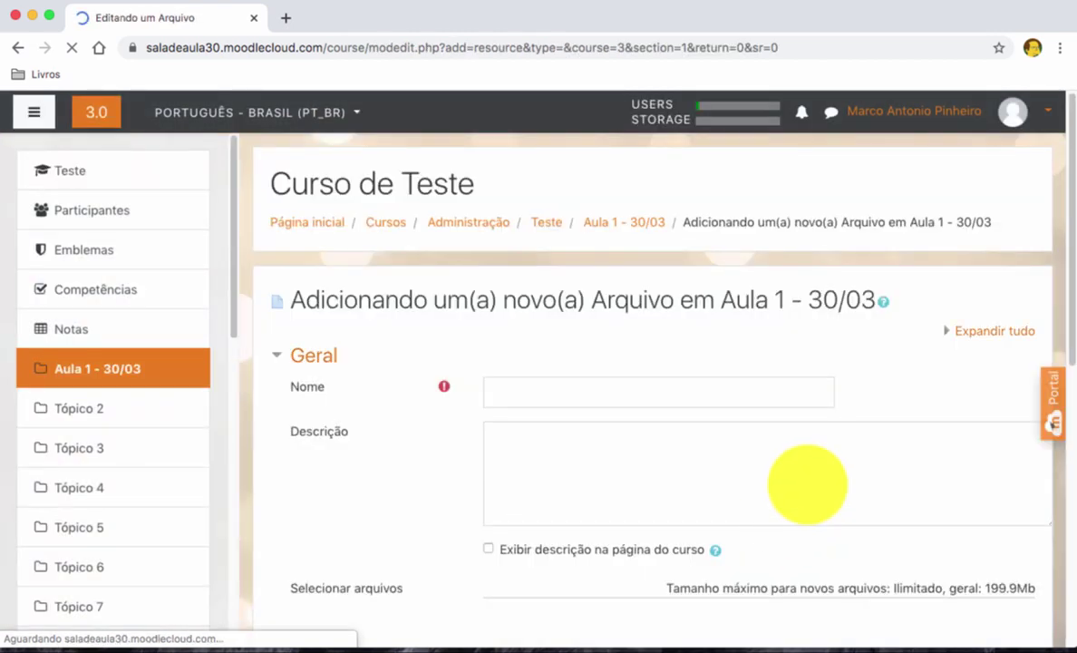
Name the new file resource "Material Base - Aula 1" and use the same text as its description
scroll(807, 484, "down", 2)
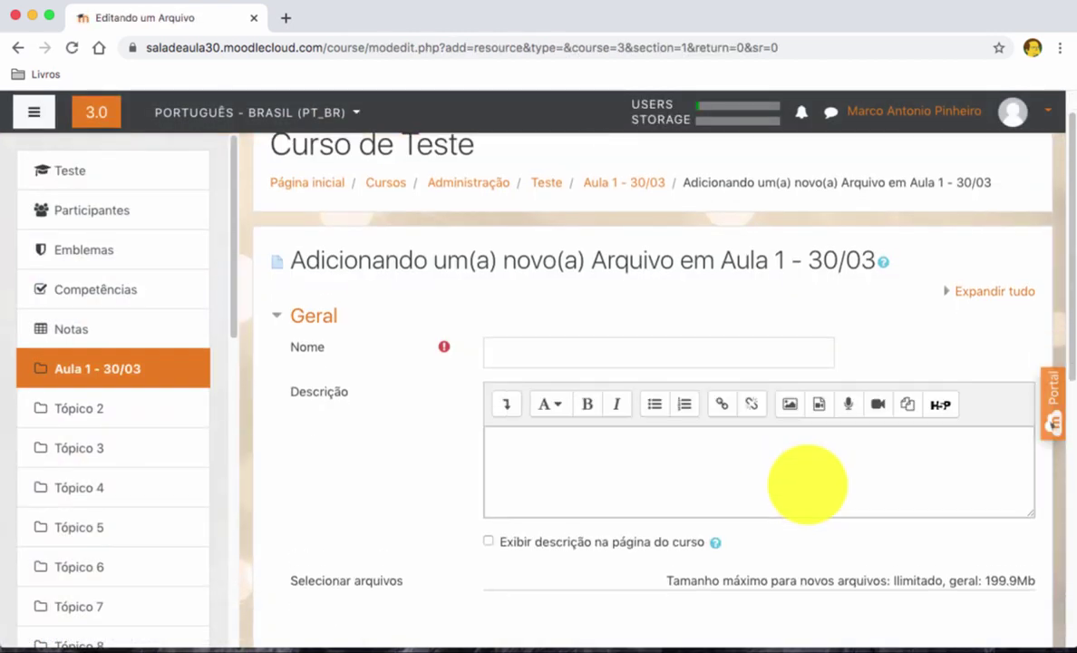
scroll(807, 484, "down", 1)
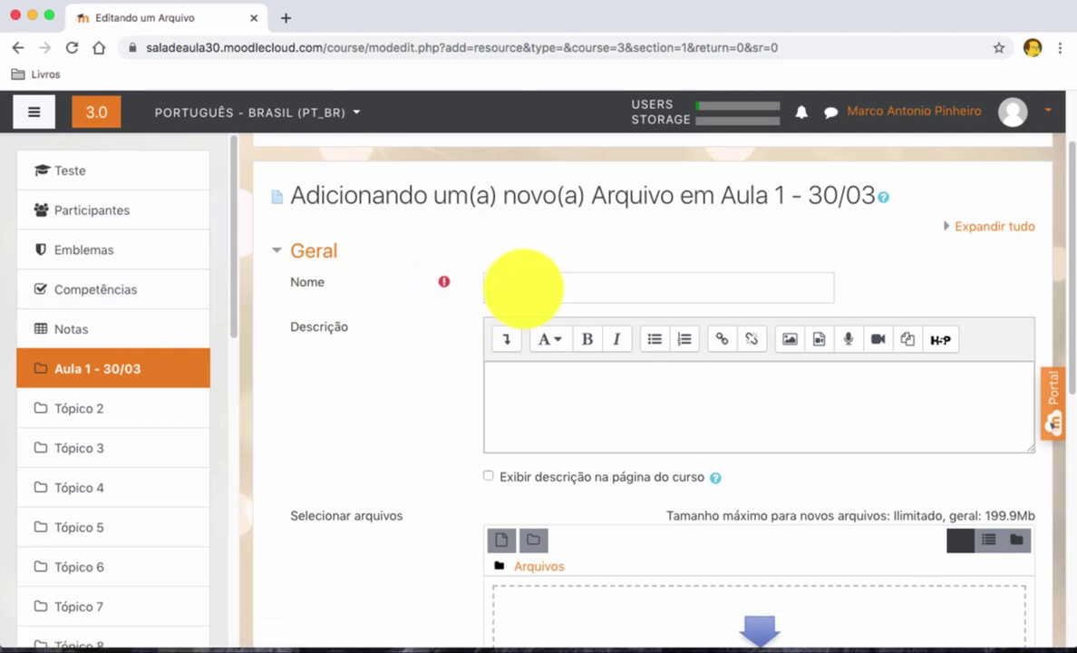
left_click(524, 287)
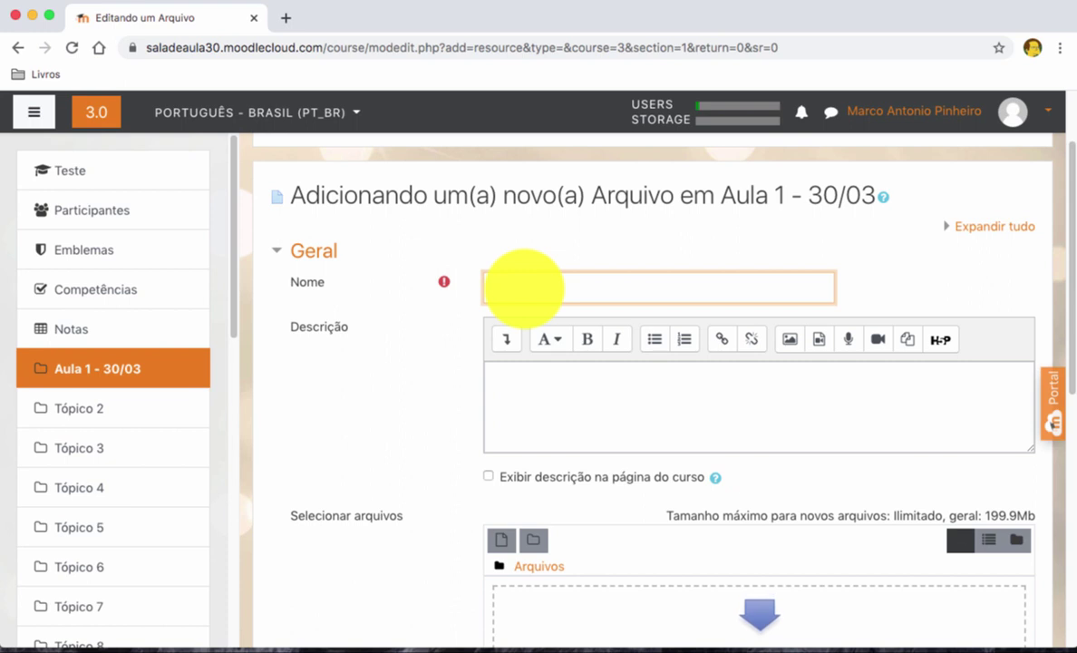
type("Material Base - Aula 1")
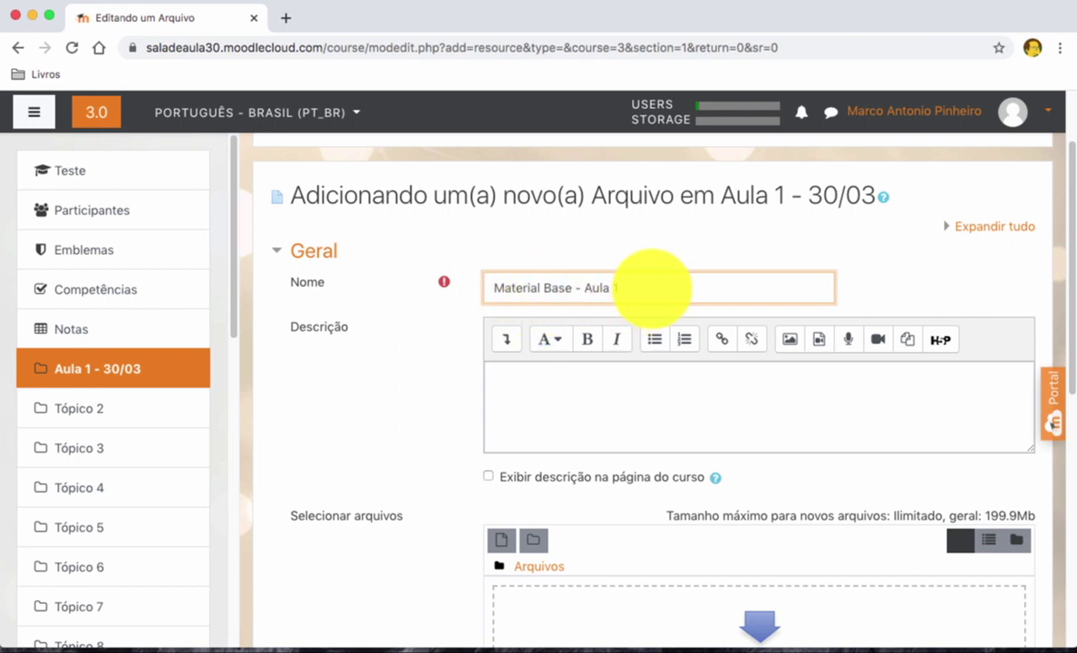
left_click_drag(654, 289, 400, 287)
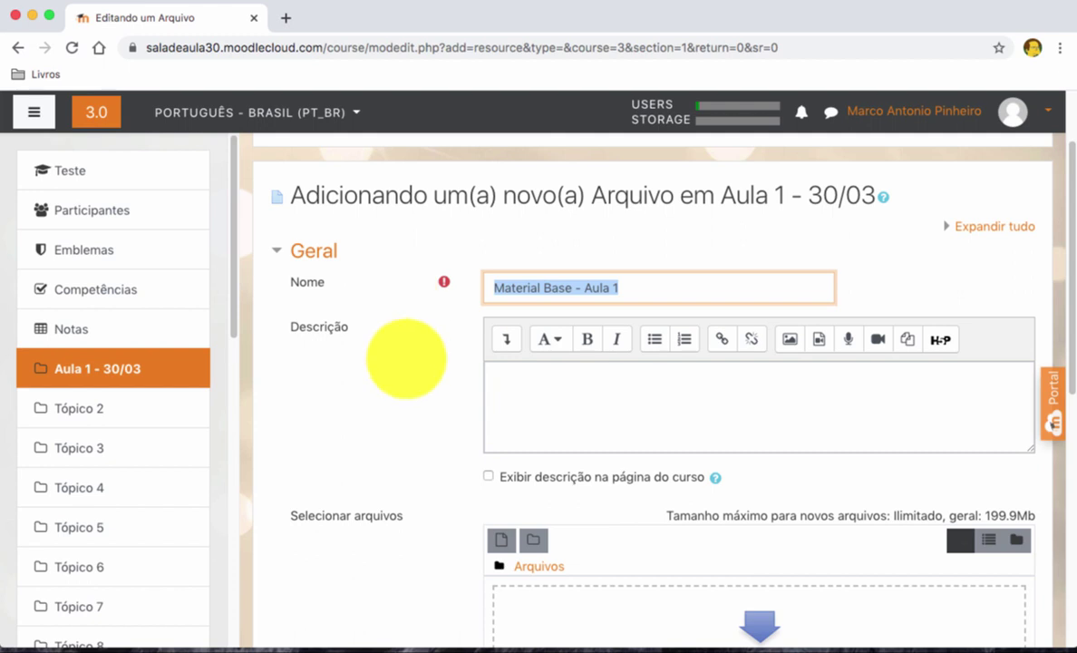
left_click(579, 384)
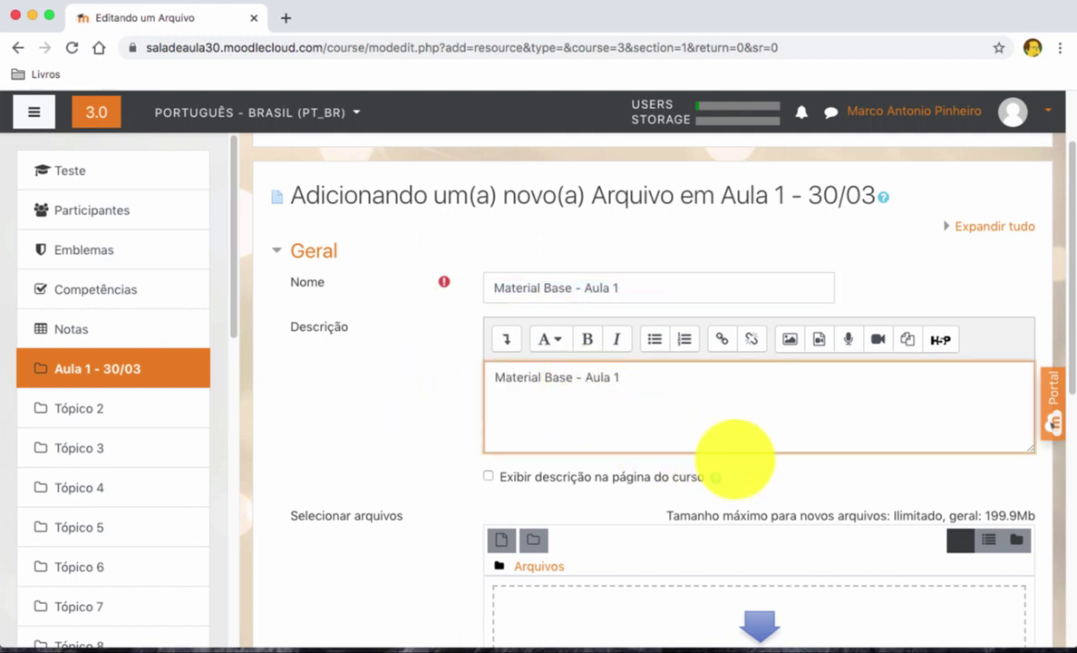
Upload COMUNICADO - RETORNO ÀS ATIVIDADES 01.04.2020.pdf.pdf from the Transferências folder as the resource's file
scroll(735, 458, "down", 1)
scroll(734, 458, "down", 2)
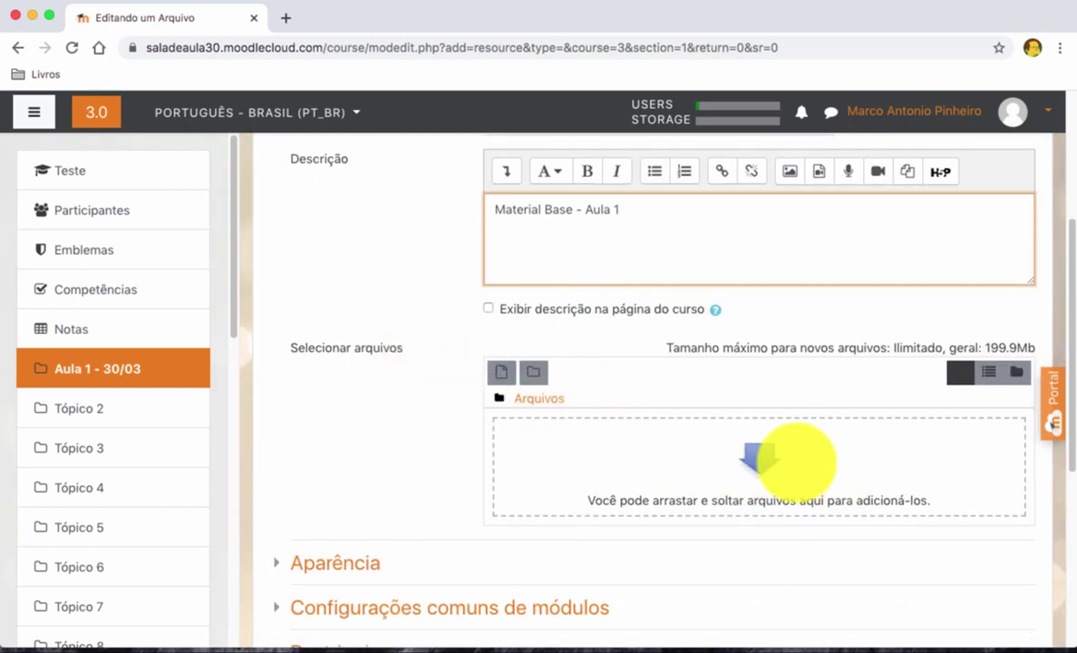
left_click(759, 461)
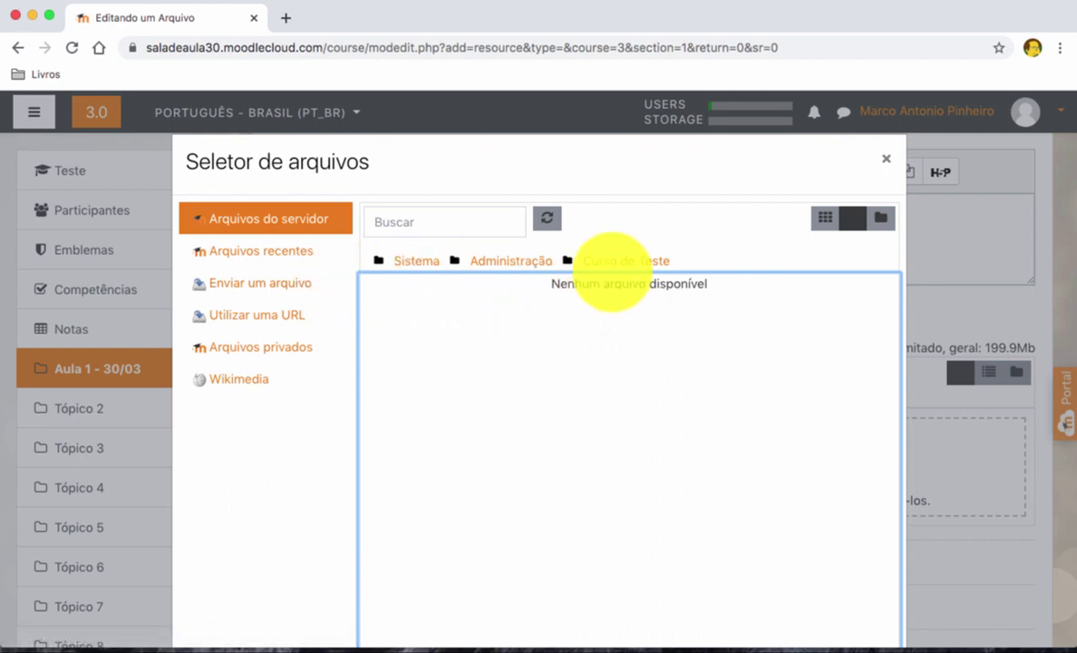
left_click(272, 283)
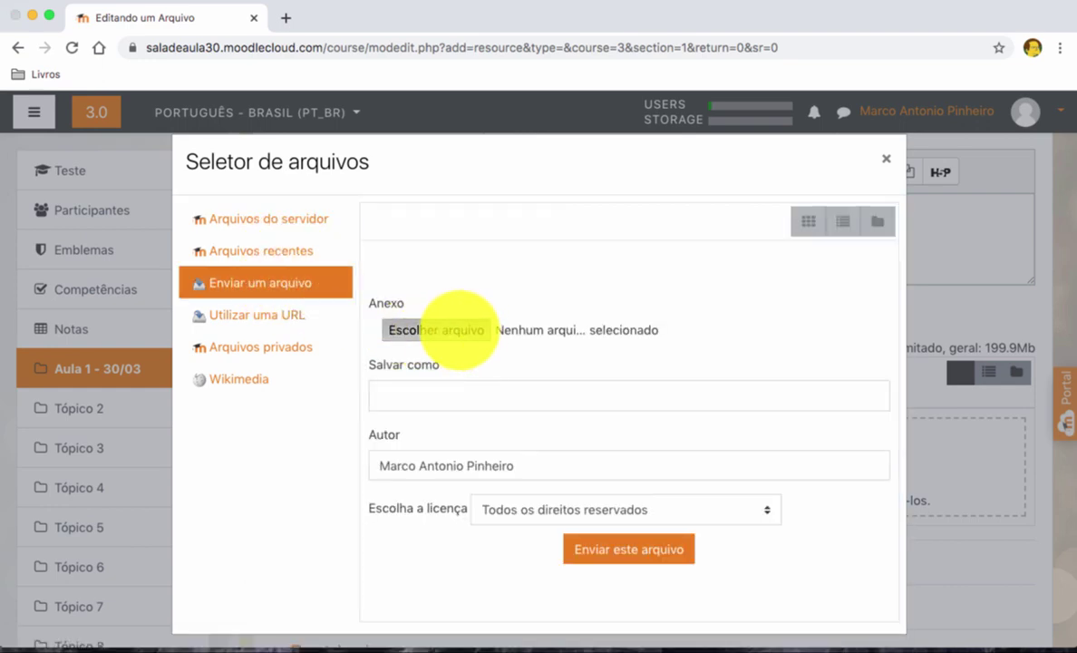
left_click(458, 330)
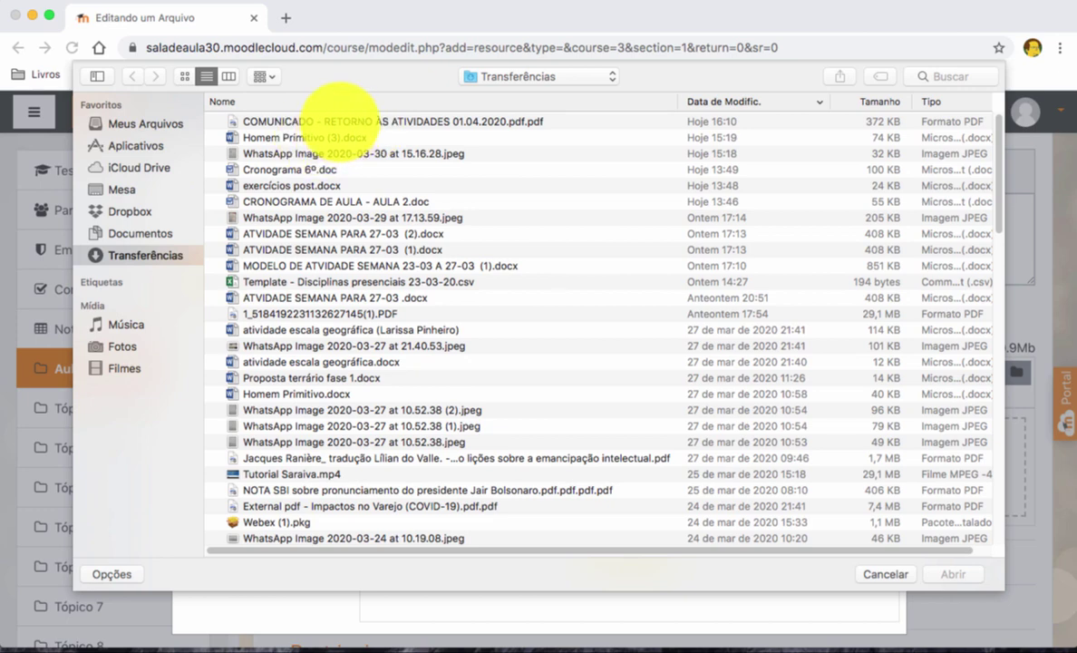
double_click(335, 122)
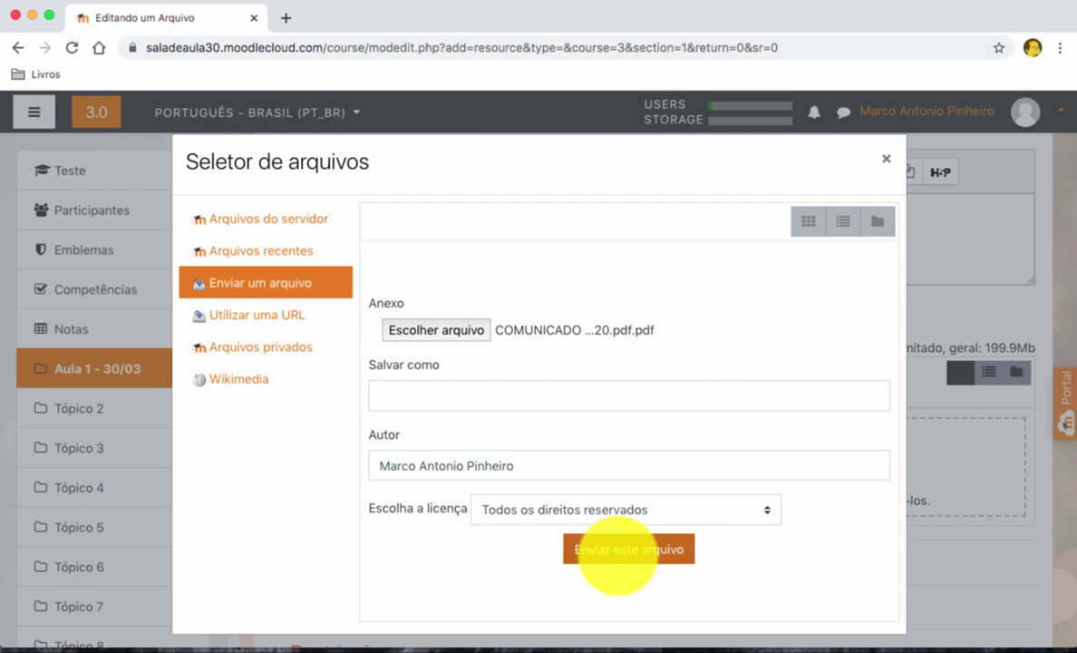
left_click(617, 550)
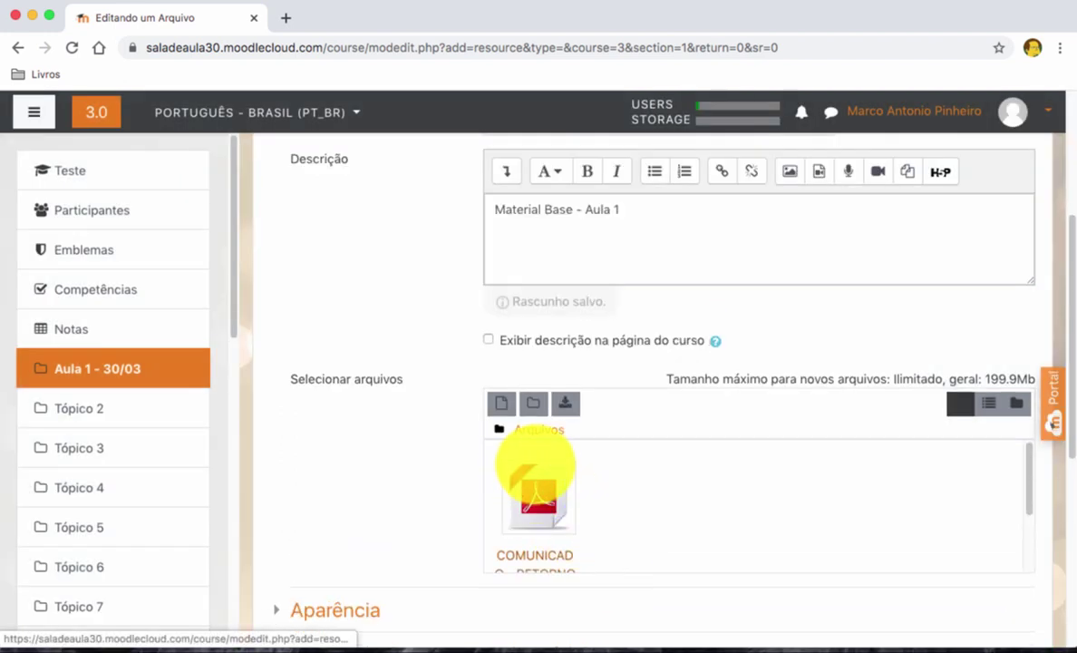
Set the resource's Exibir appearance option to "Em uma janela pop-up"
scroll(874, 499, "down", 7)
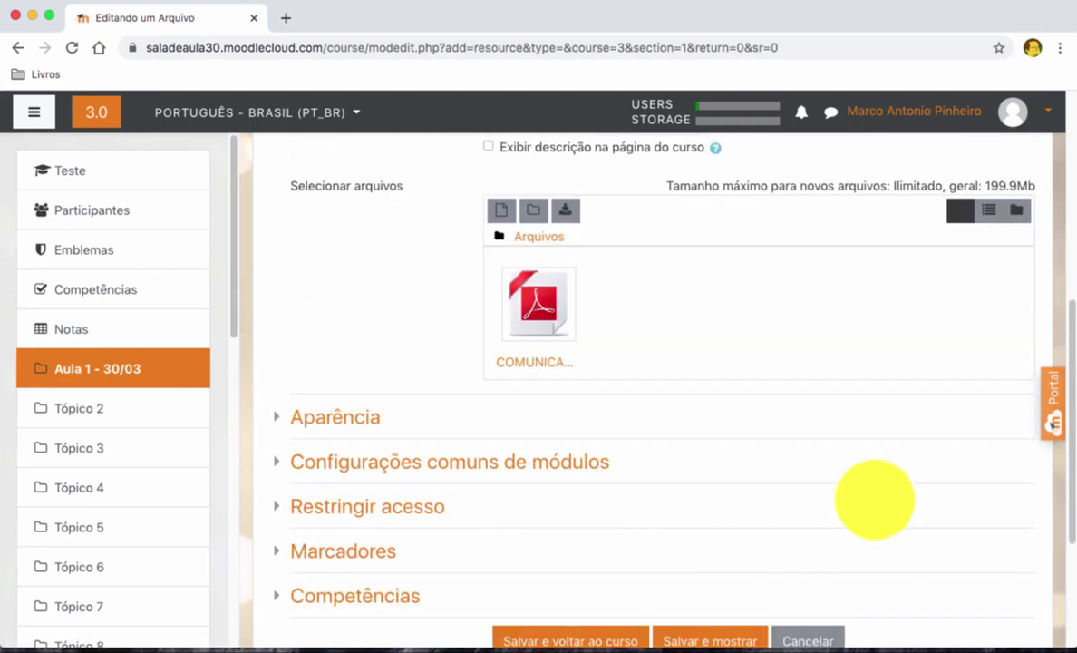
scroll(875, 498, "down", 1)
scroll(860, 491, "up", 4)
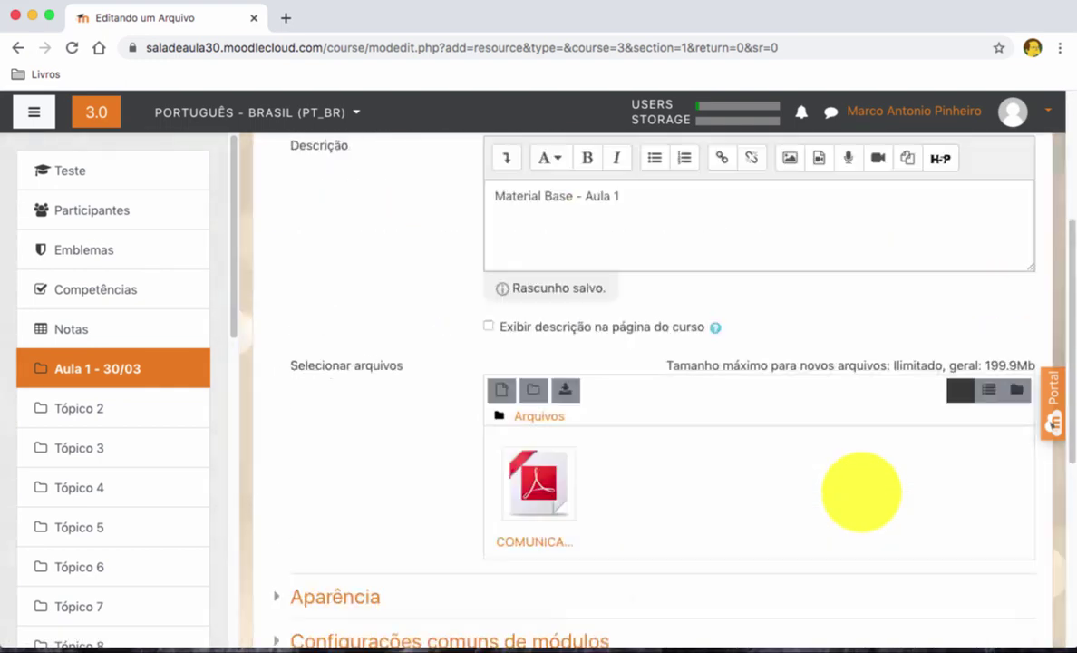
scroll(858, 491, "down", 5)
scroll(862, 490, "up", 1)
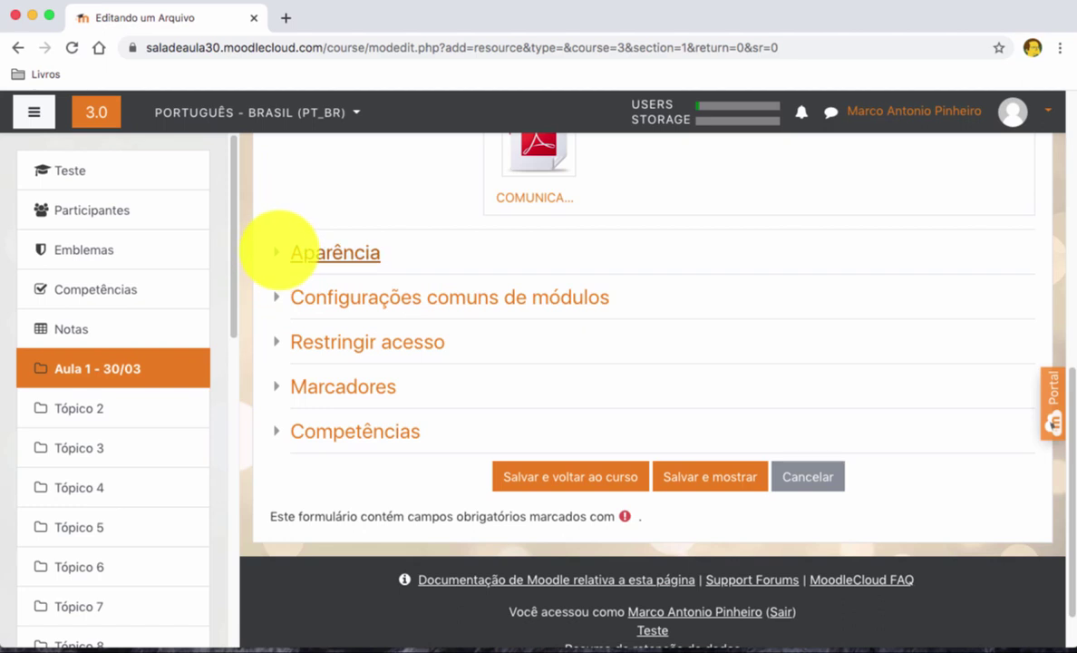
left_click(278, 251)
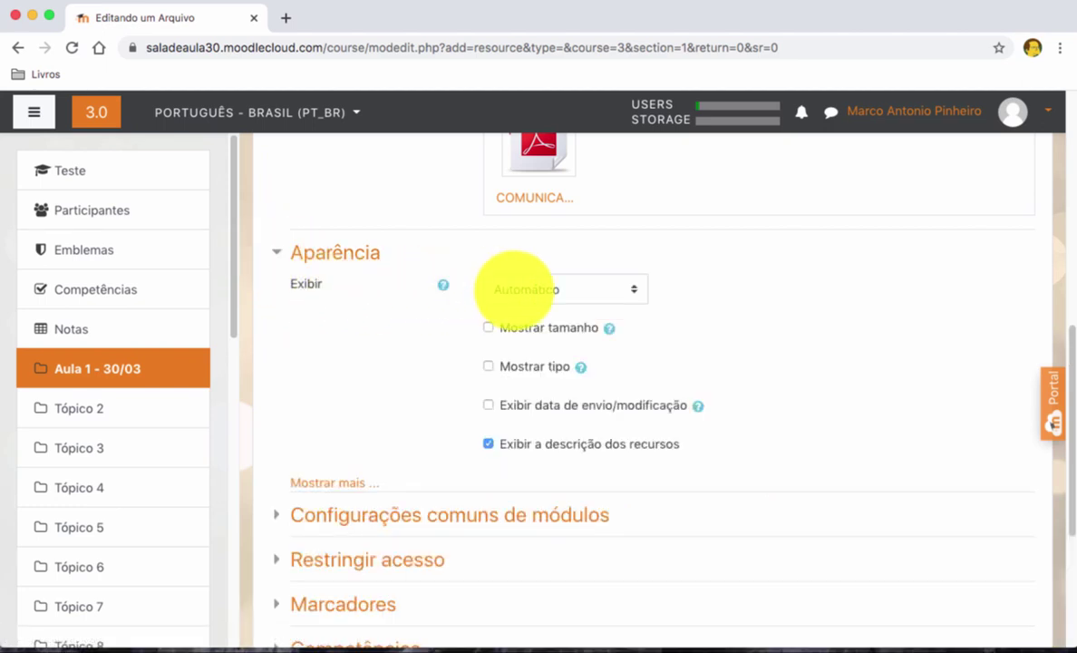
left_click(563, 289)
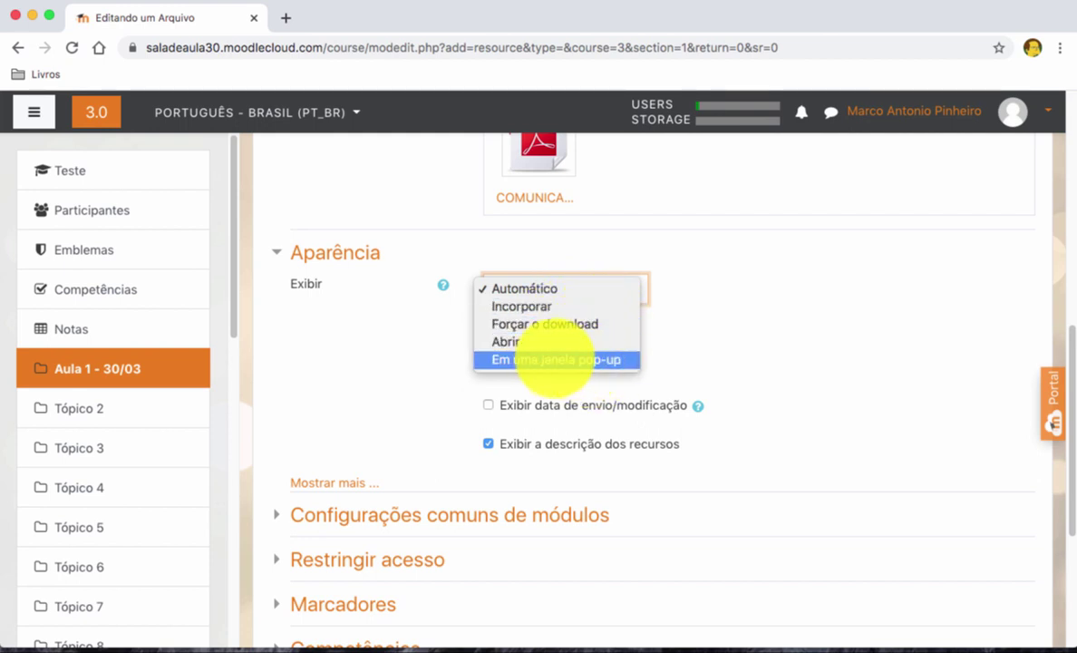
left_click(557, 359)
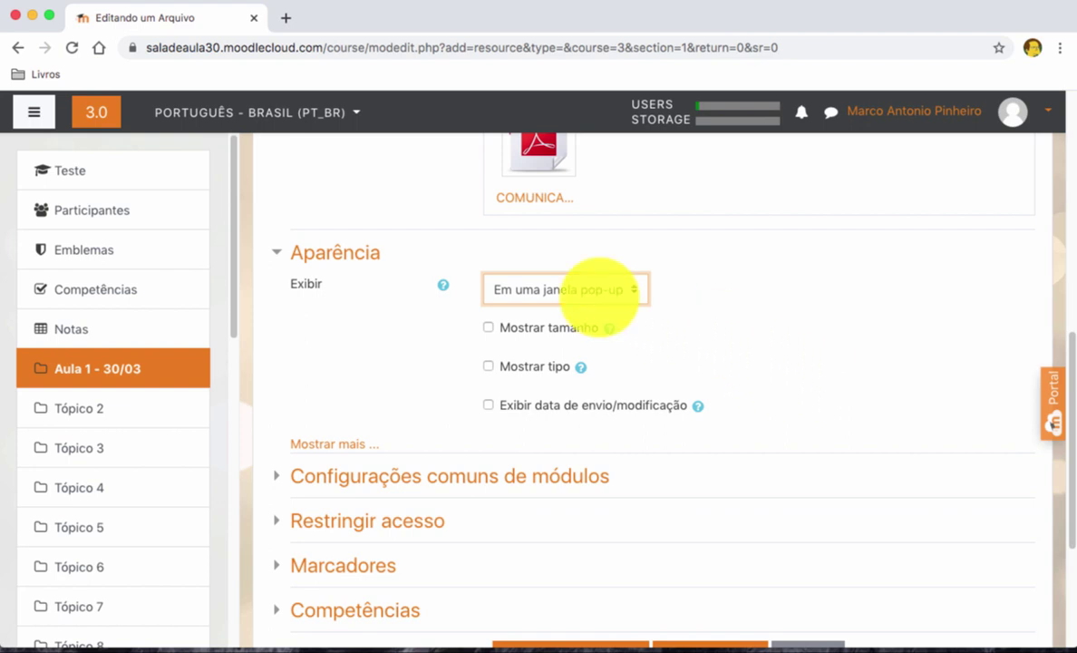
Save the file resource and return to the course page
scroll(336, 432, "down", 1)
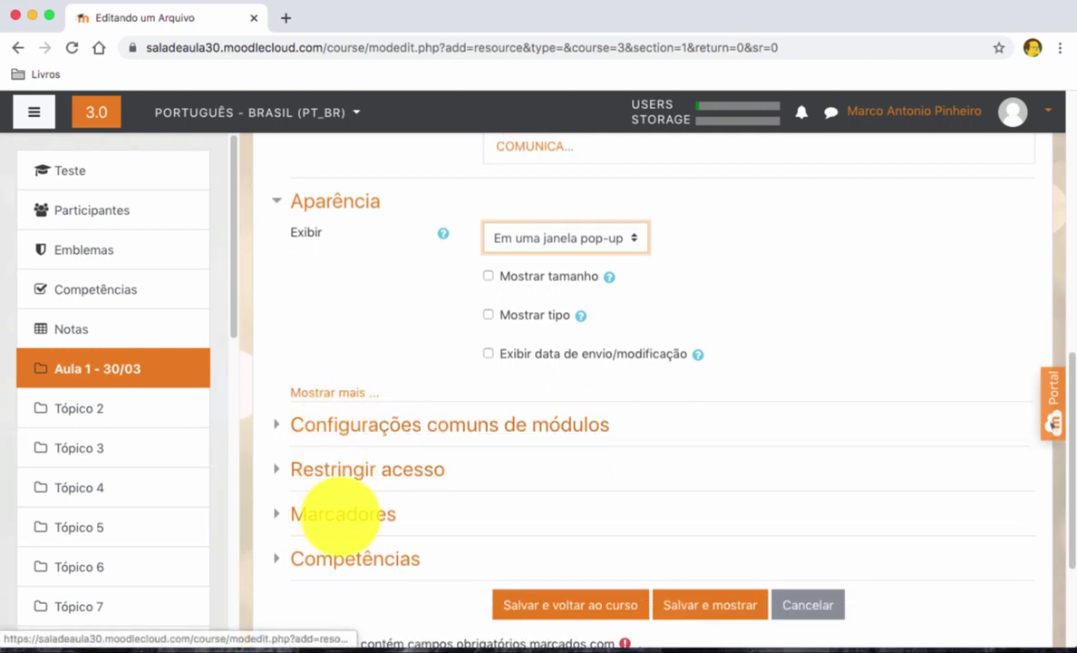
scroll(830, 363, "up", 1)
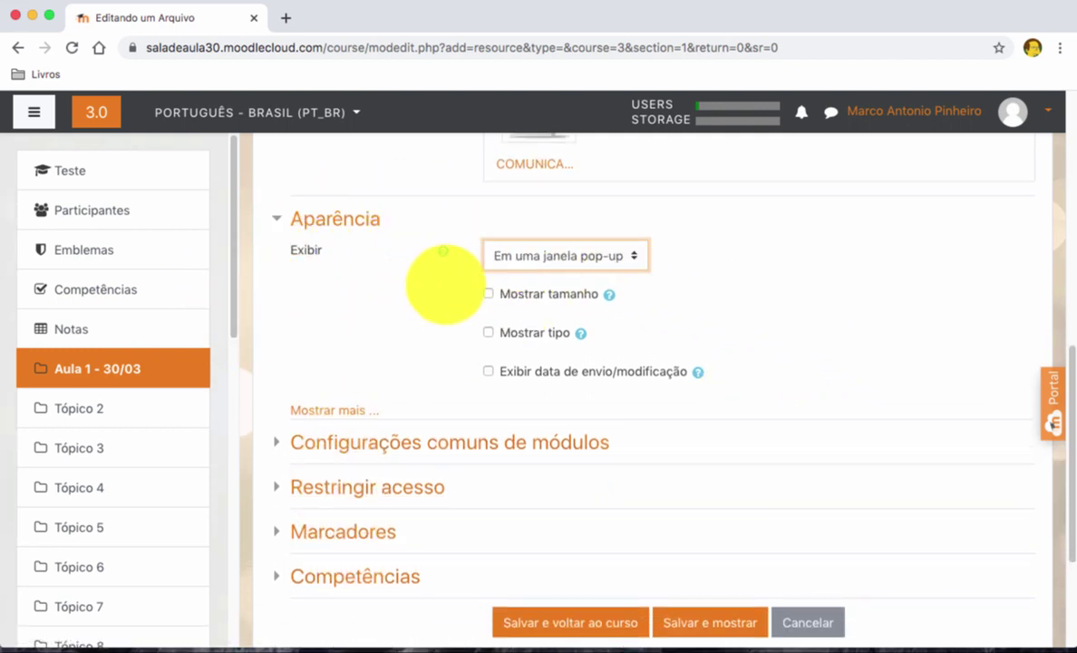
scroll(937, 368, "down", 2)
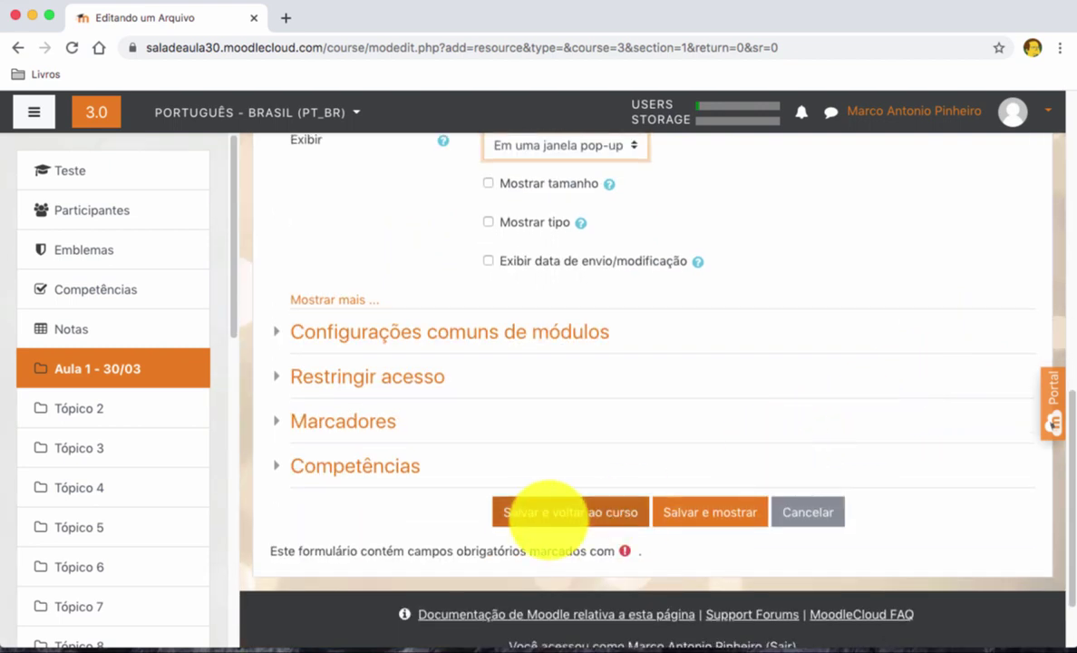
left_click(571, 512)
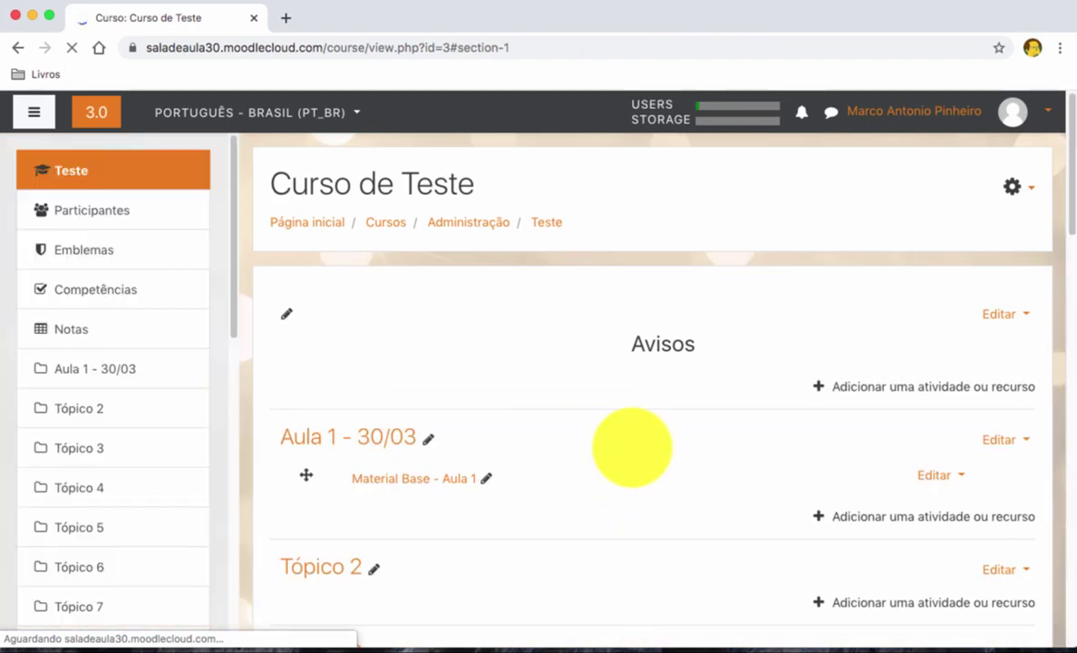
View Material Base - Aula 1 in its pop-up window from the Aula 1 - 30/03 section and close the window
scroll(725, 457, "up", 2)
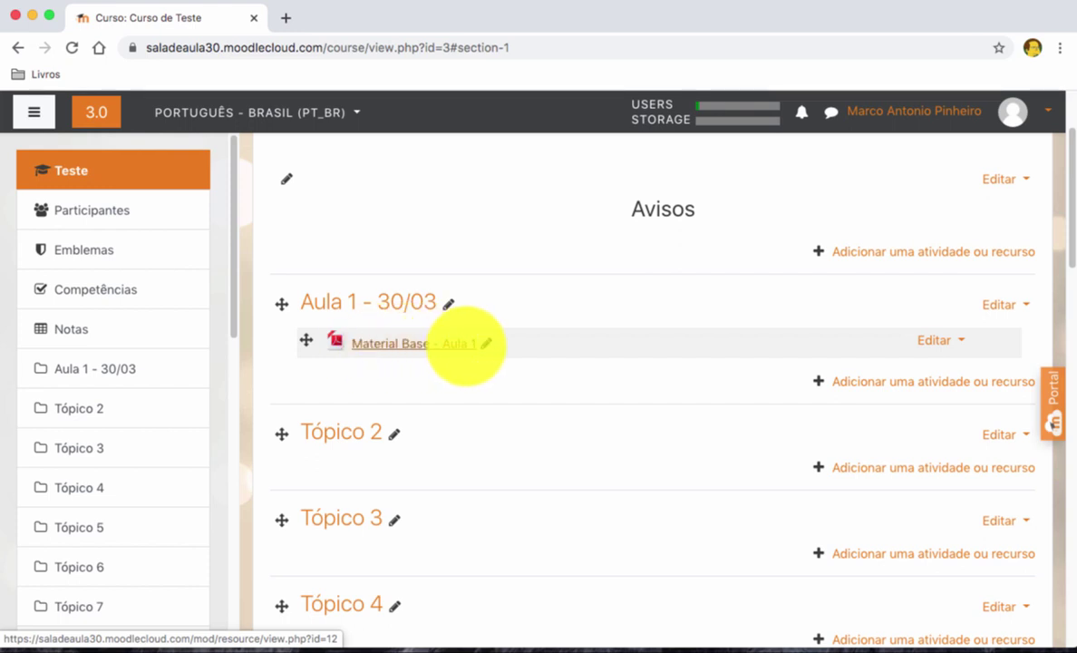
left_click(402, 345)
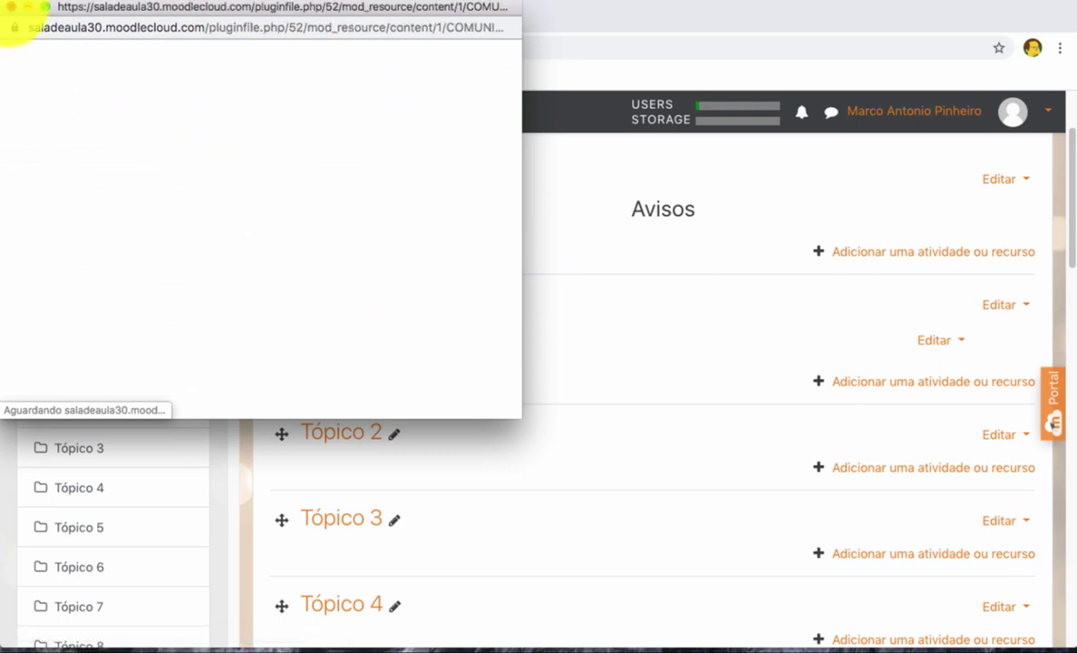
left_click(11, 6)
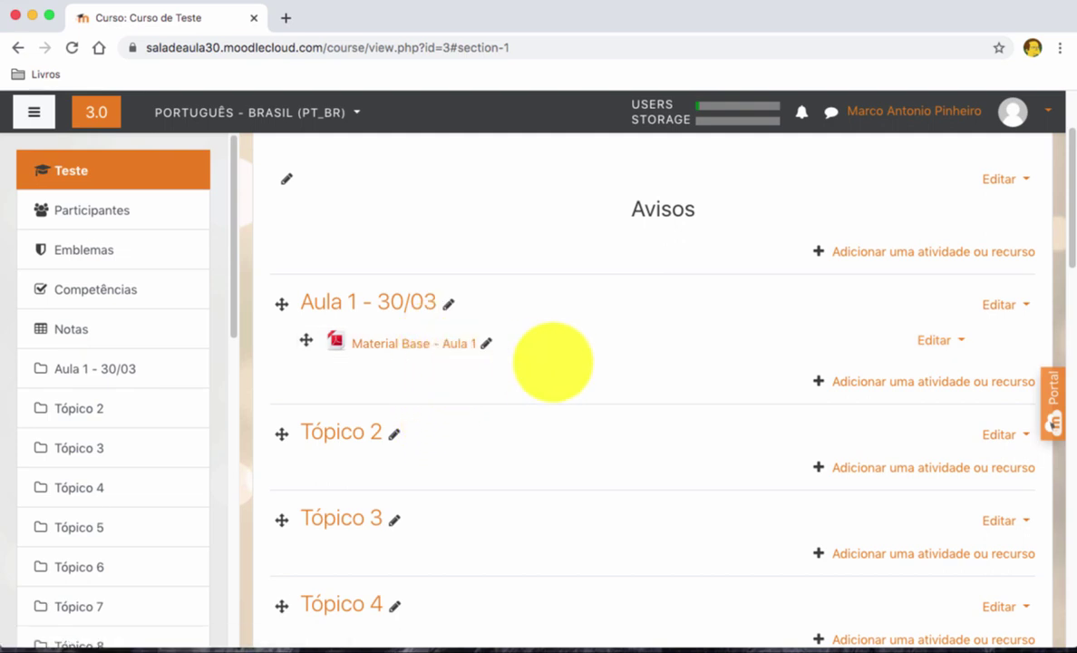
Start adding a Pasta resource to the Aula 1 - 30/03 section
left_click(930, 381)
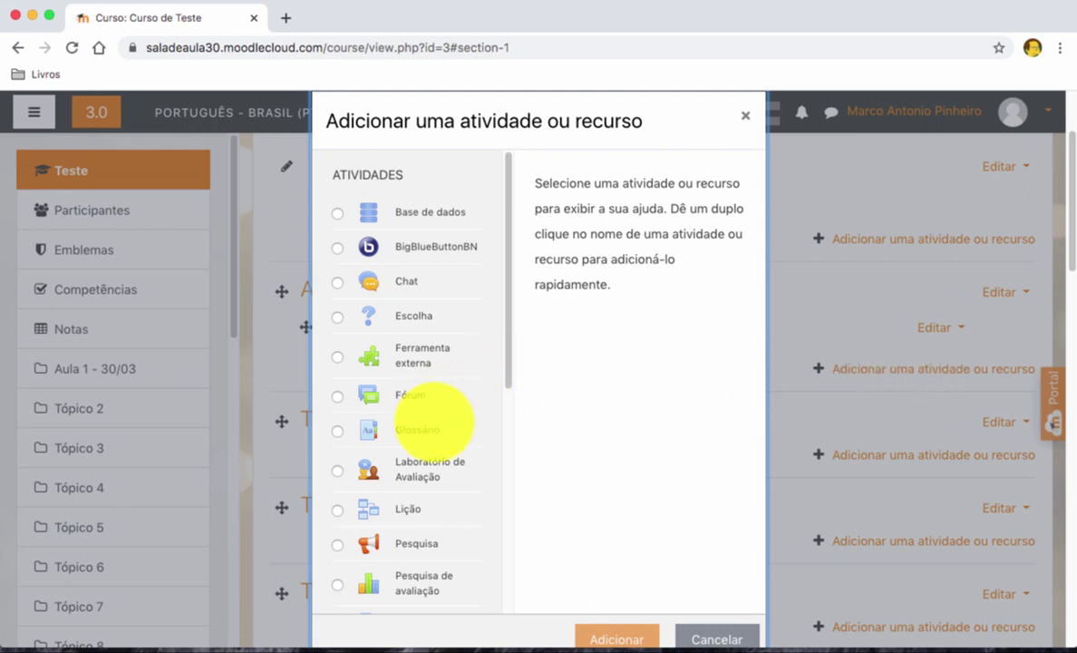
scroll(449, 421, "down", 5)
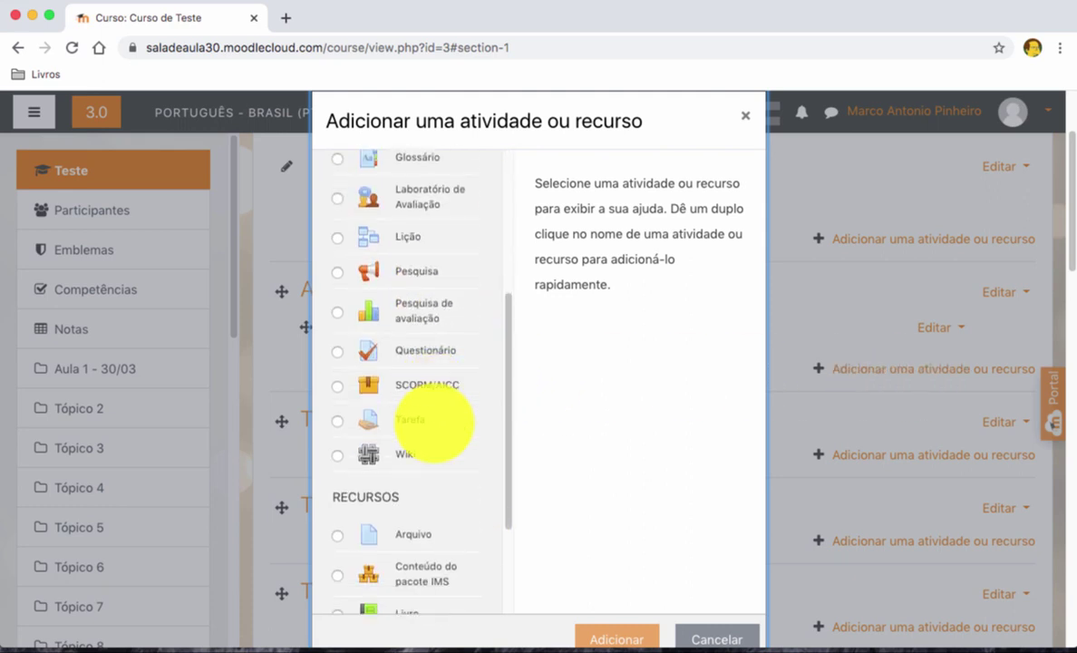
scroll(427, 462, "up", 7)
scroll(425, 462, "down", 5)
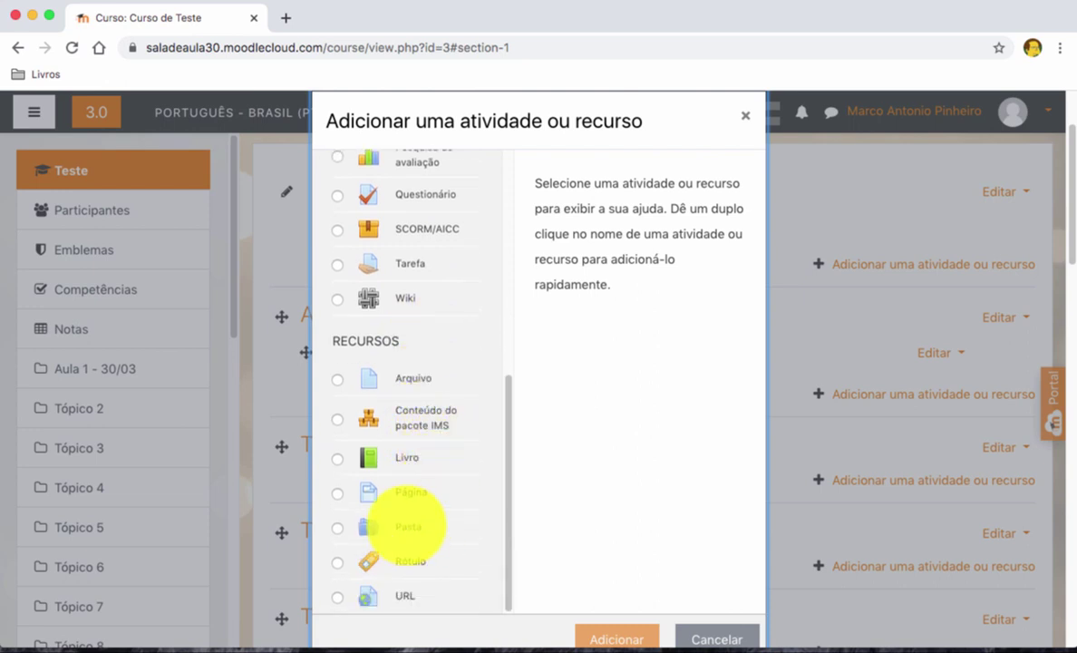
left_click(408, 526)
left_click(617, 634)
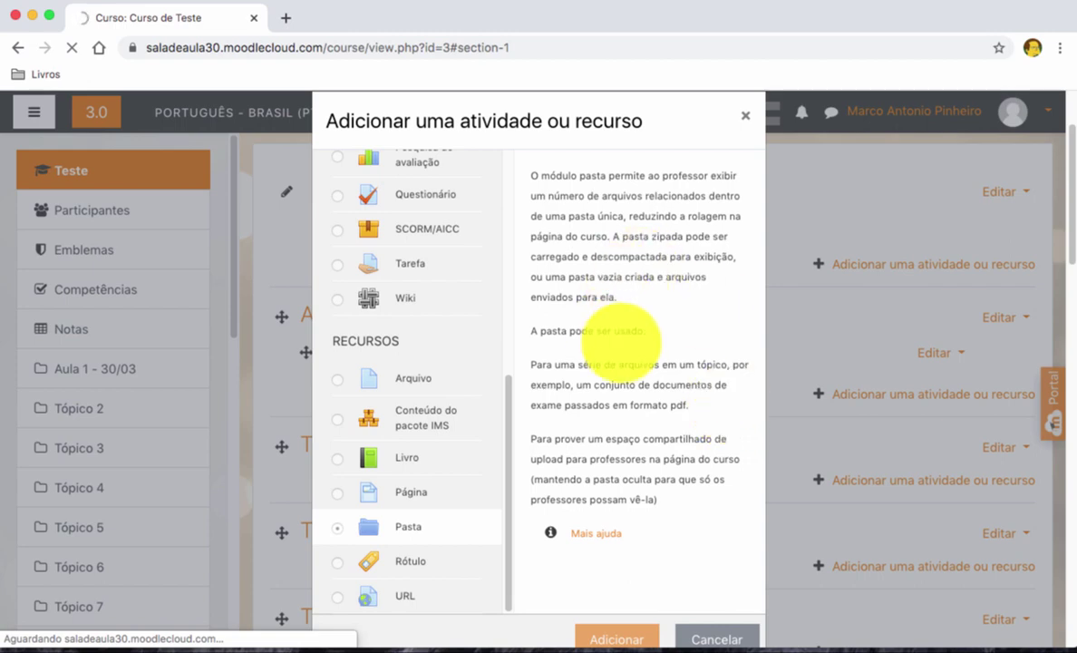
Name the folder "Pasta - Aula 1" and copy the same text into its description
scroll(681, 411, "down", 3)
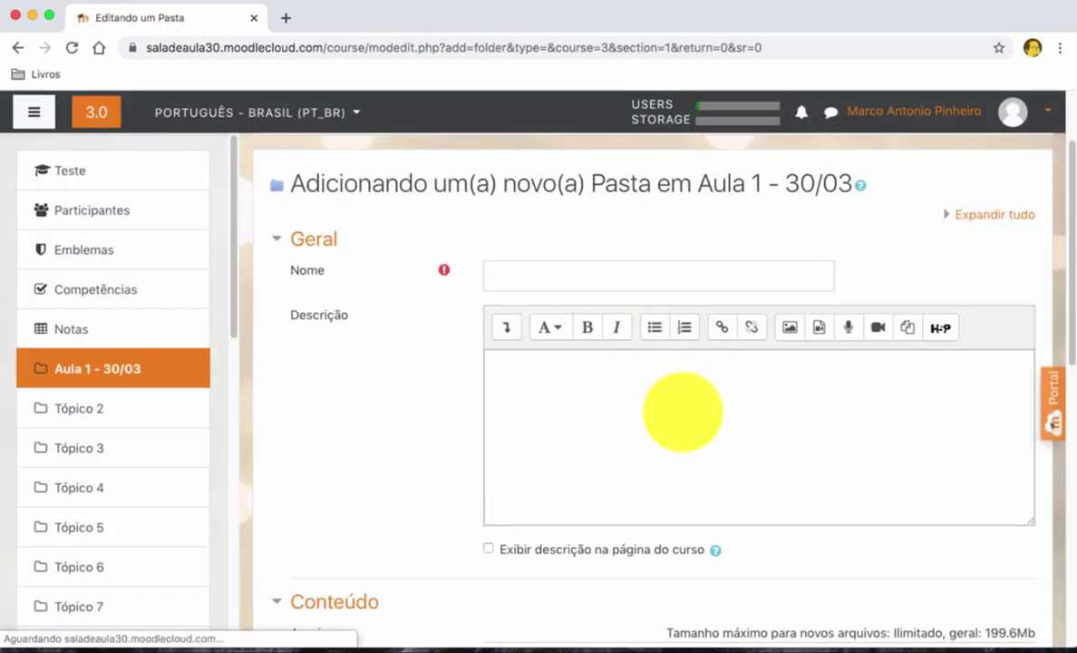
left_click(629, 276)
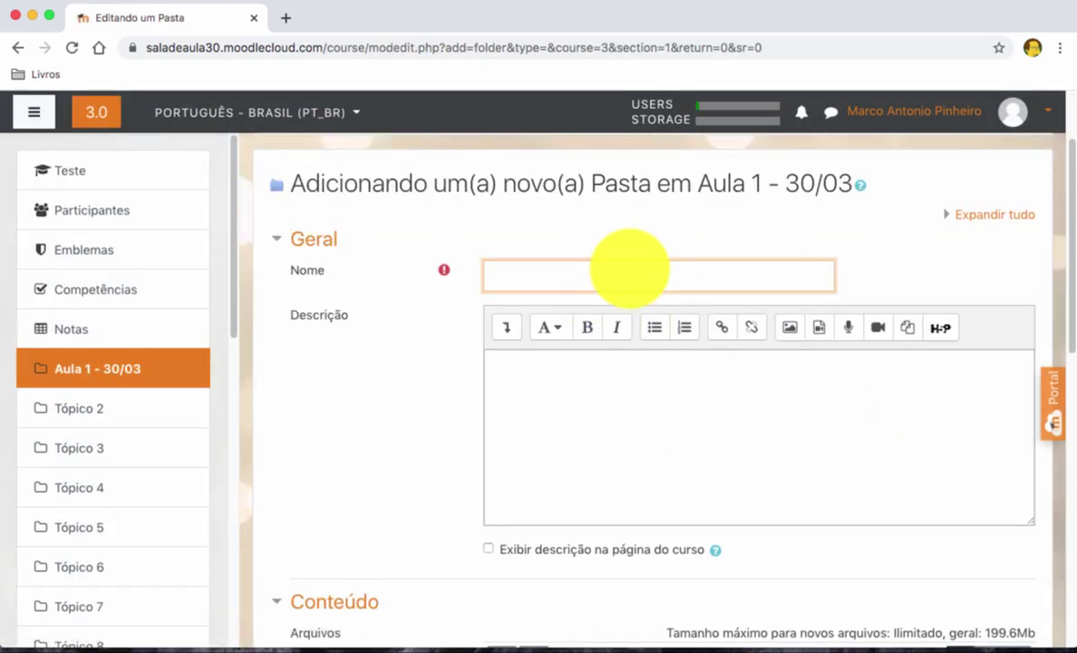
type("P")
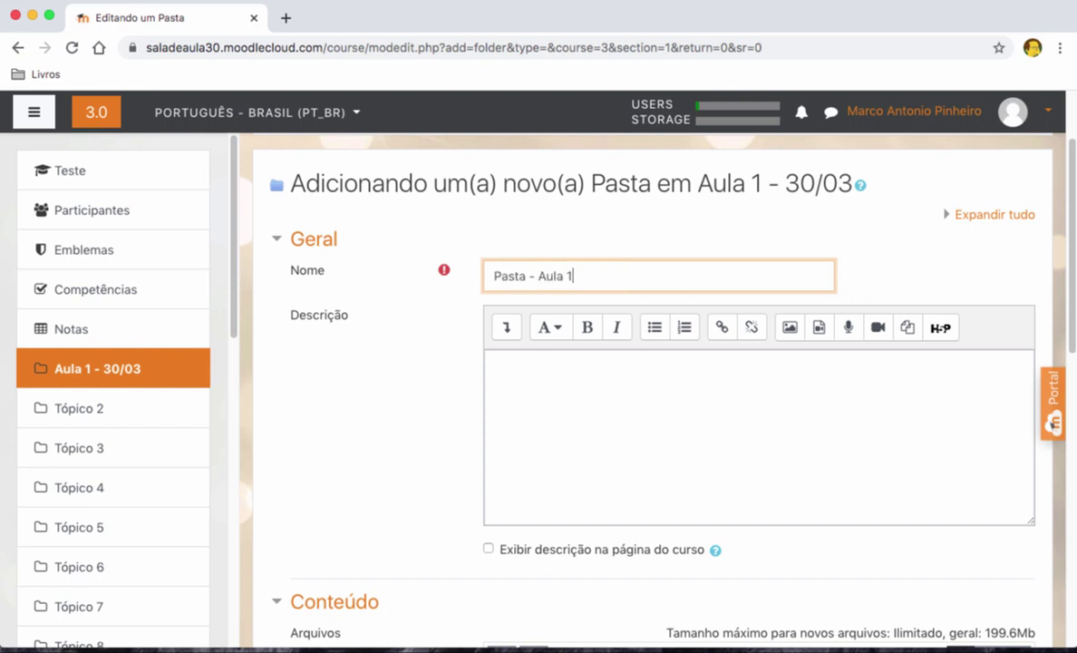
type("asta - Aula 1")
left_click_drag(608, 270, 359, 274)
key("ctrl+c")
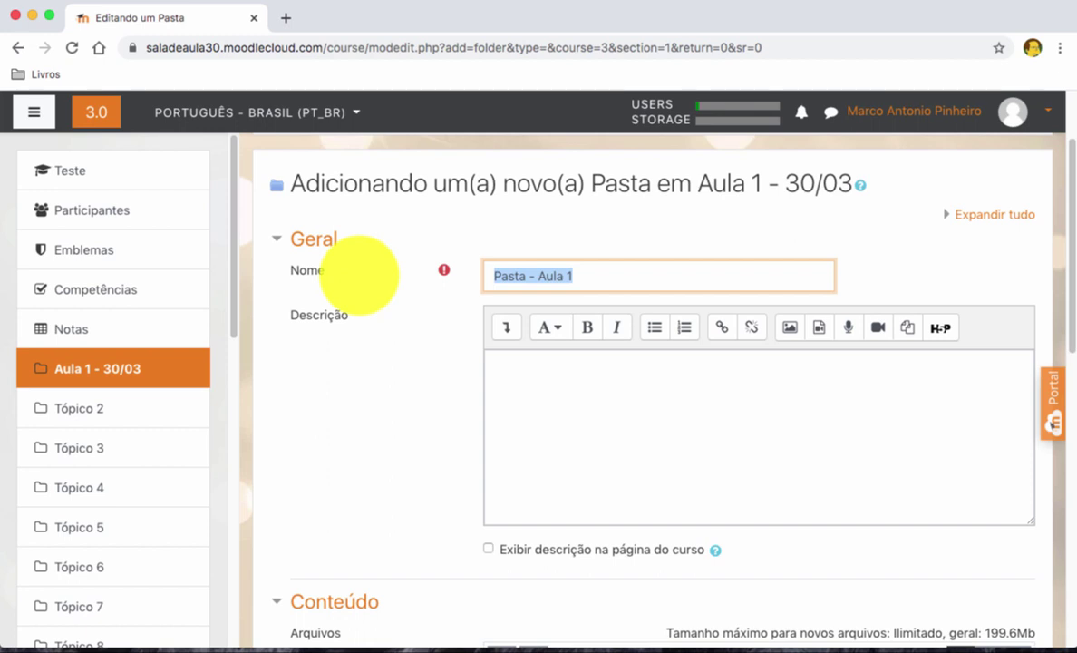
left_click(584, 409)
key("ctrl+v")
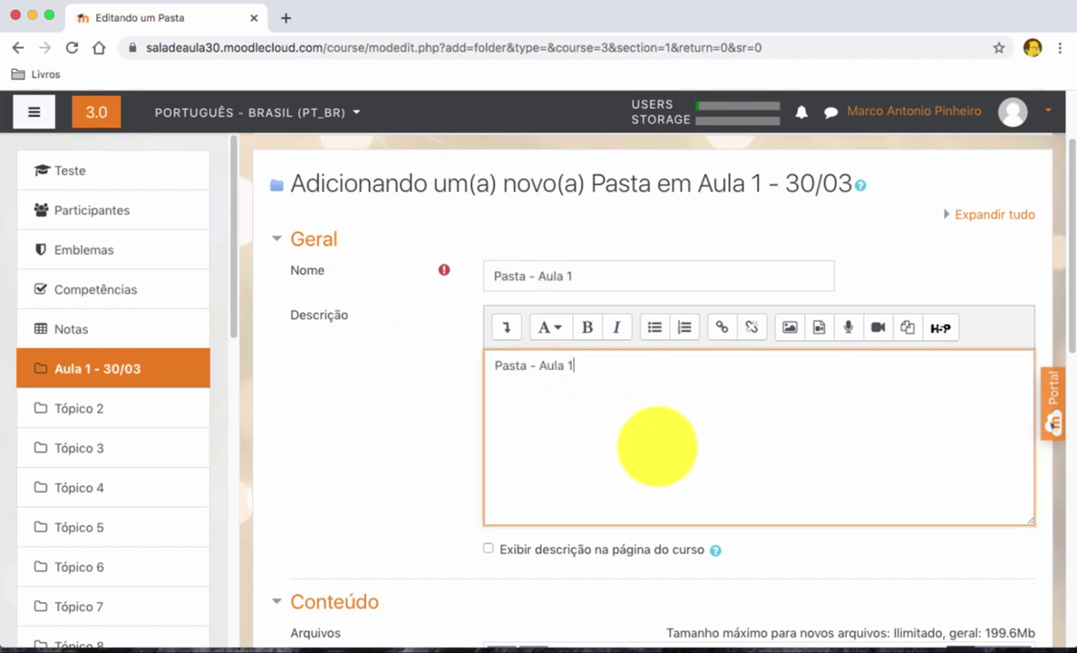
Upload COMUNICADO - RETORNO ÀS ATIVIDADES 01.04.2020.pdf.pdf from the computer to the folder's content
scroll(659, 443, "down", 7)
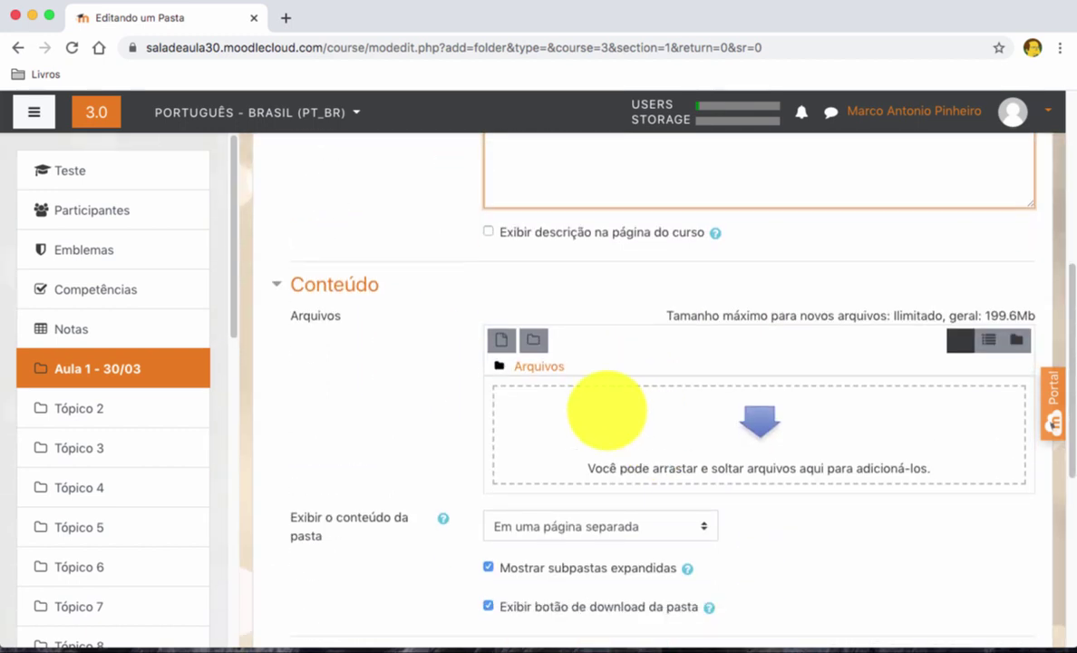
left_click(753, 426)
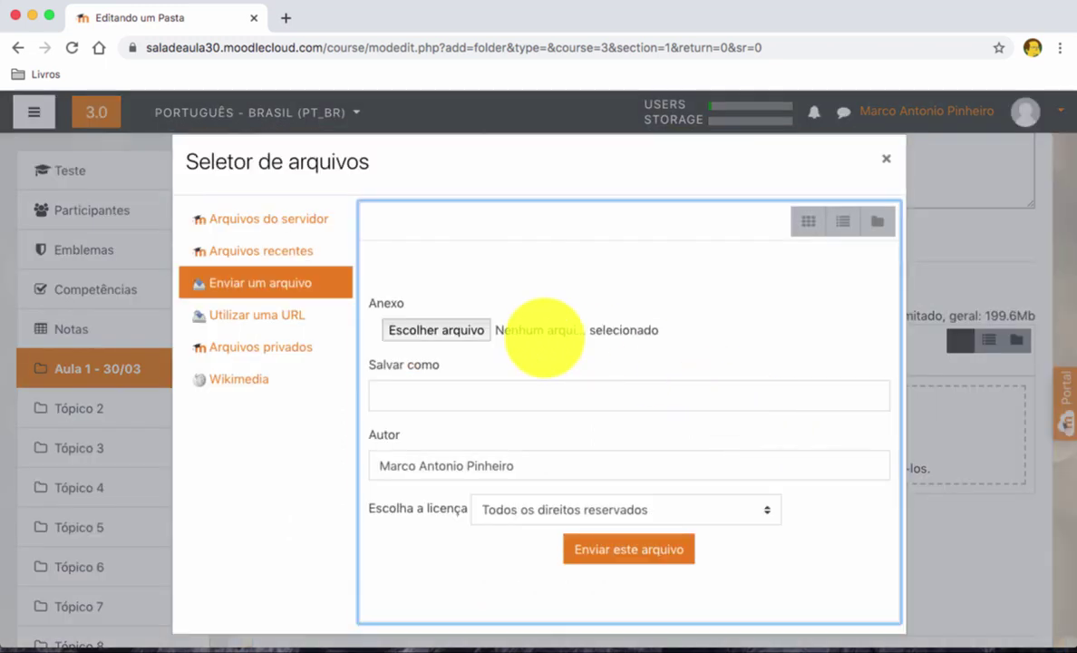
left_click(426, 330)
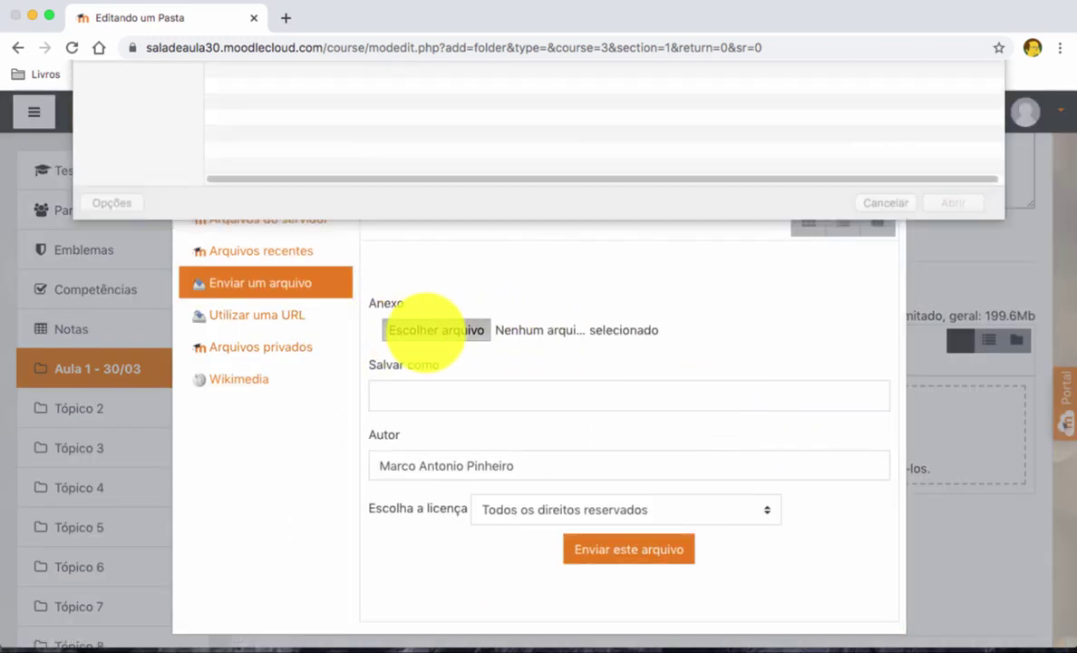
double_click(270, 121)
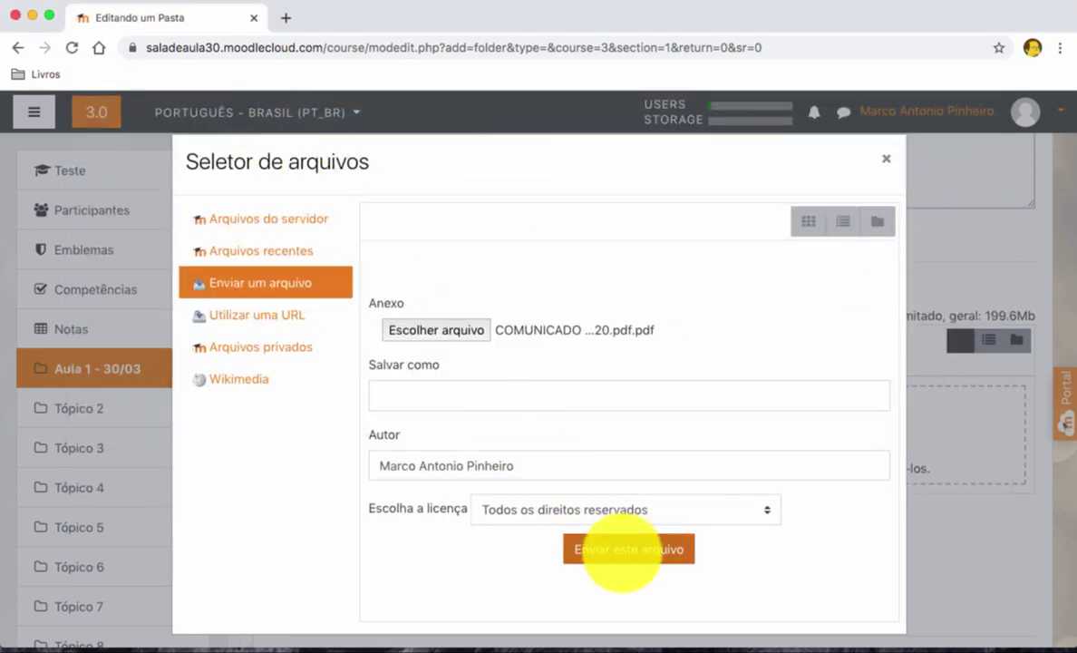
left_click(624, 548)
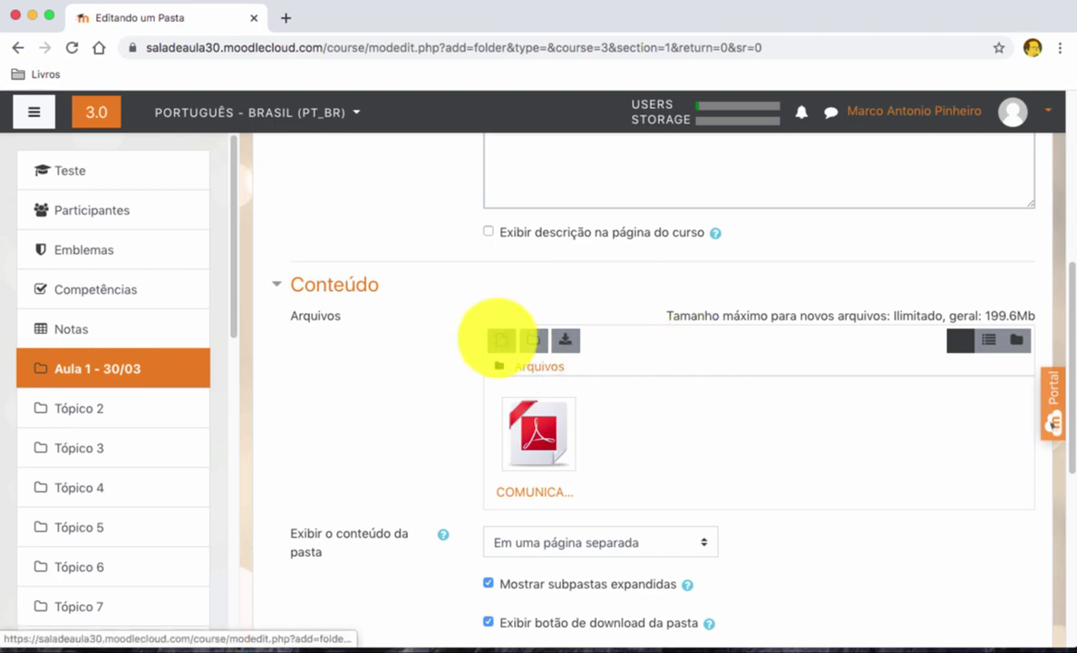
Upload Homem Primitivo (3).docx as the folder's second file, and save the folder, returning to the course page
left_click(500, 339)
left_click(481, 329)
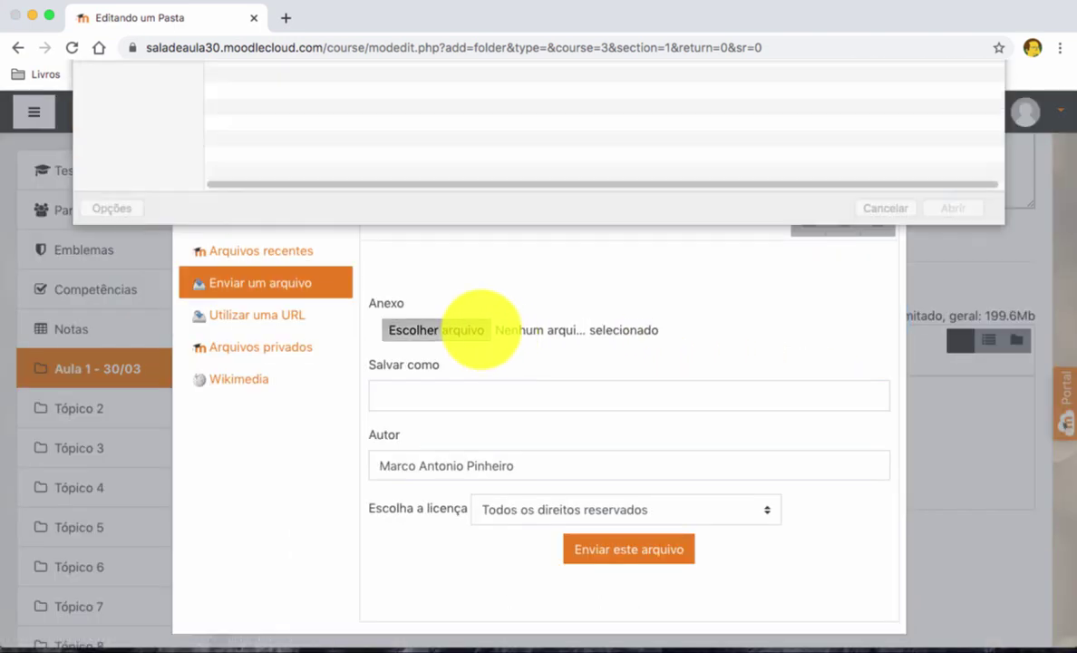
double_click(281, 137)
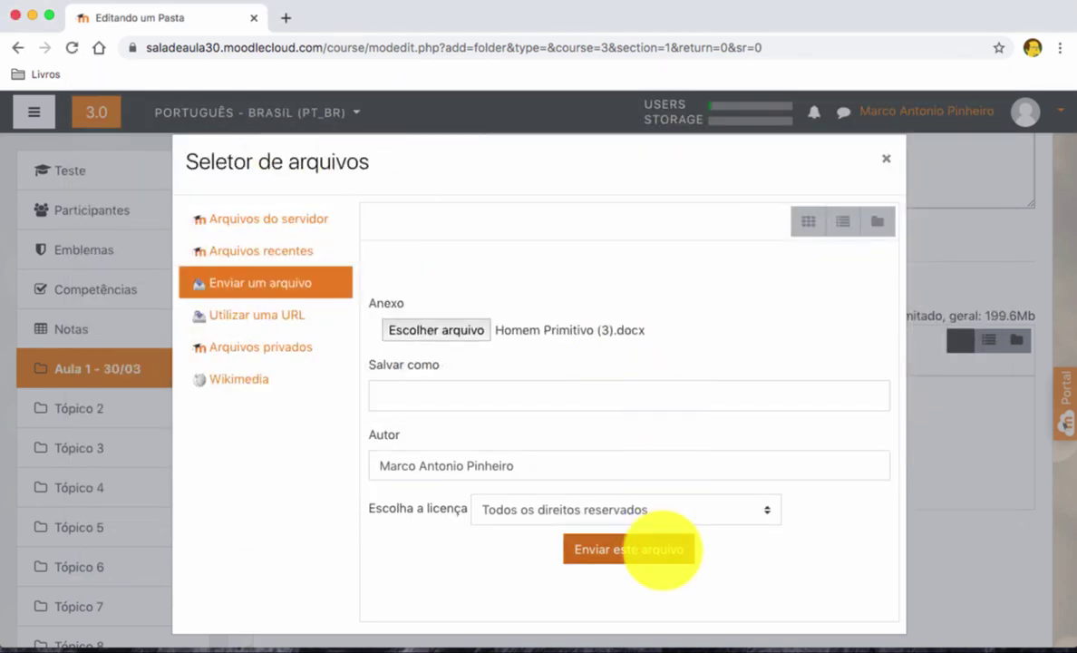
left_click(629, 549)
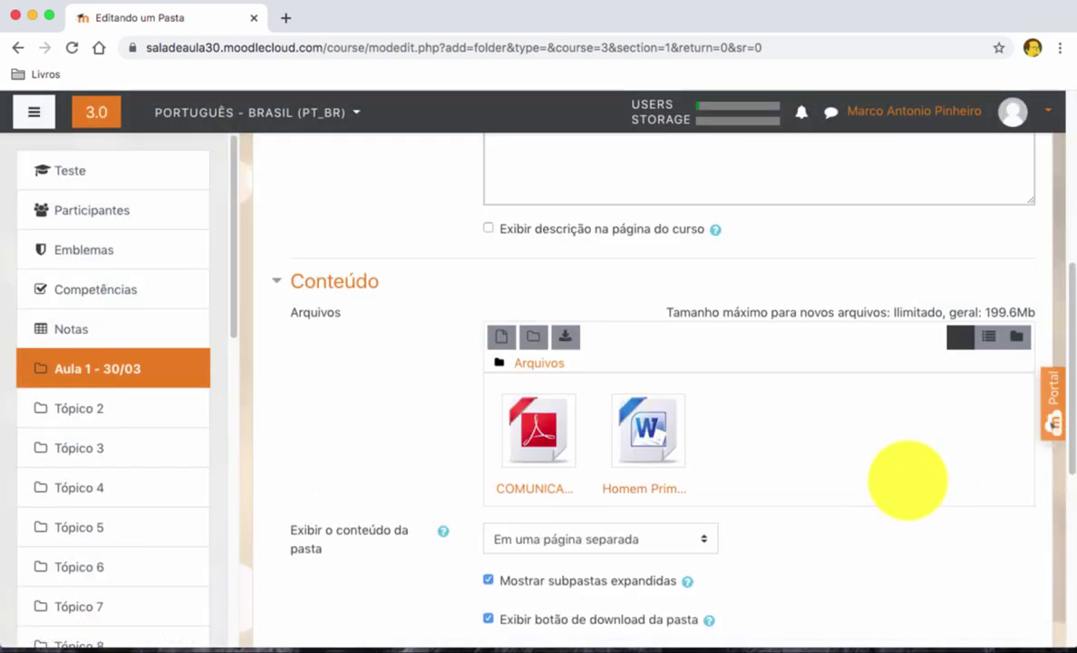
scroll(908, 481, "down", 5)
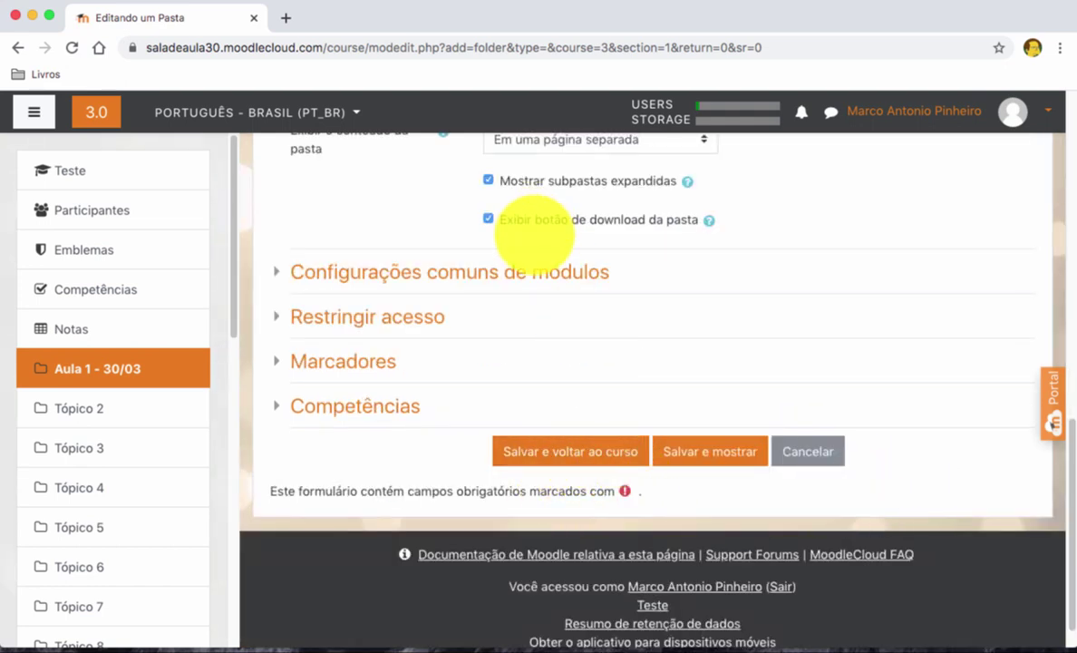
left_click(573, 451)
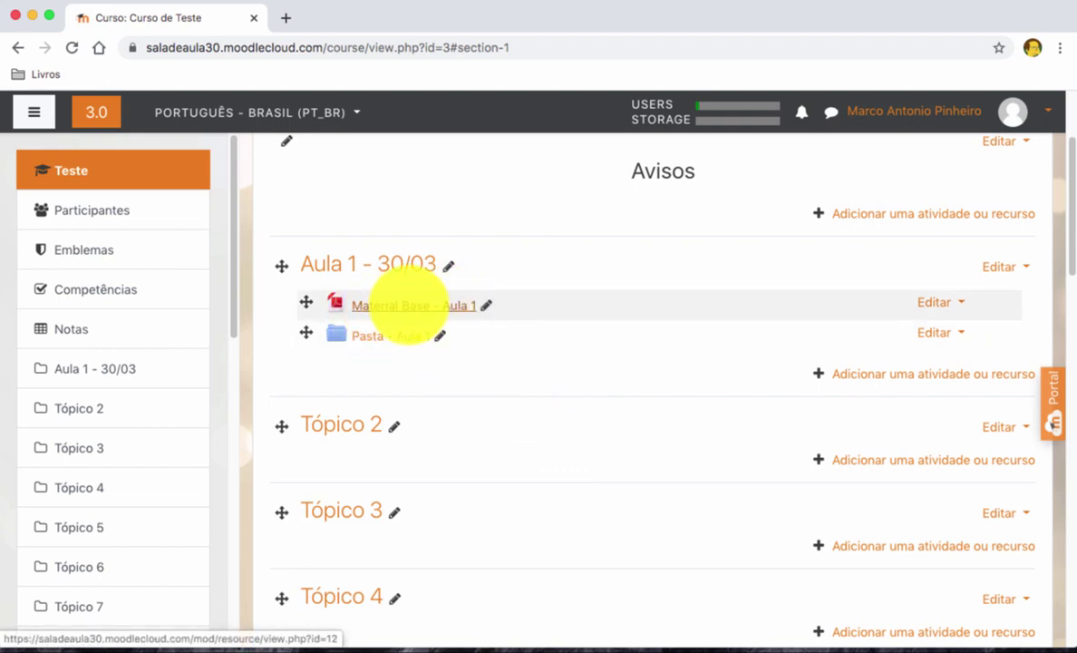
View the files inside Pasta - Aula 1 and go back to the course page
left_click(372, 337)
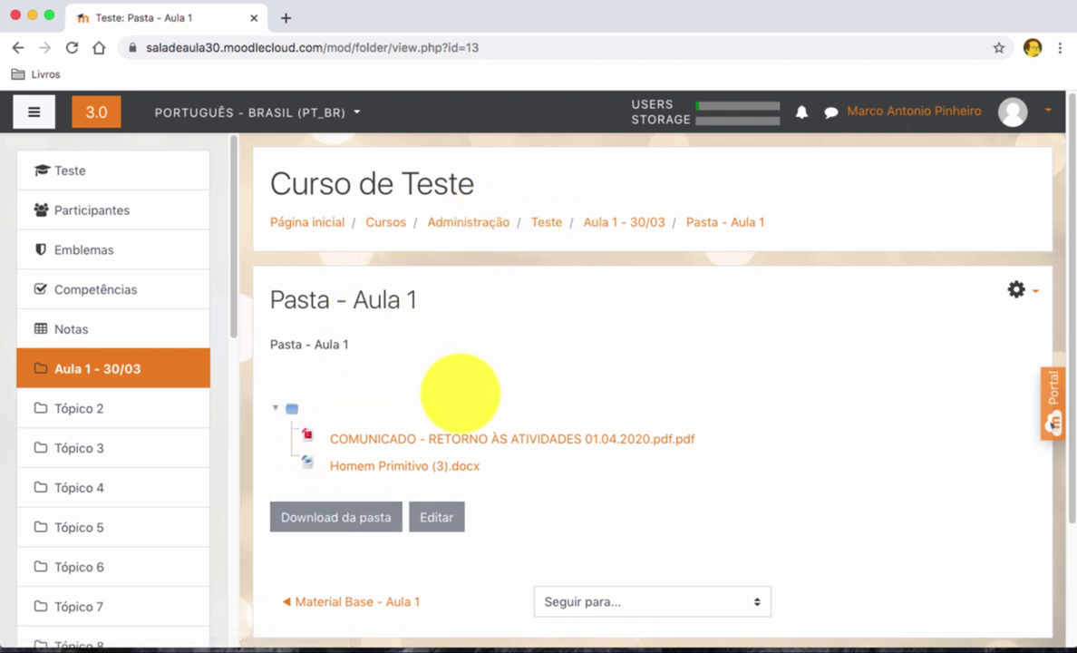
left_click(18, 47)
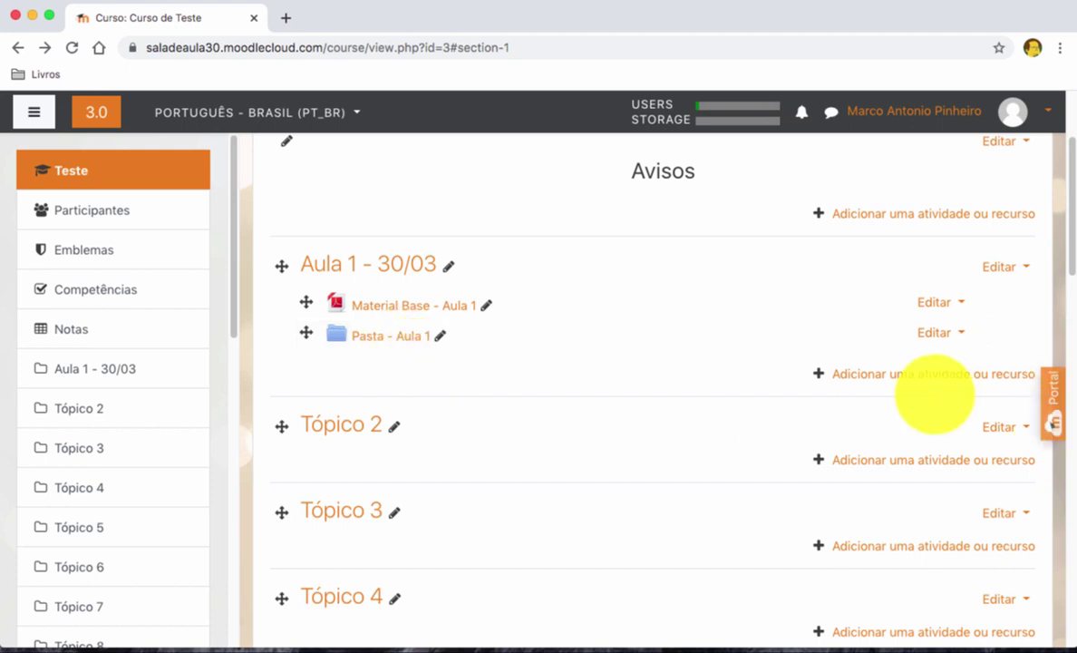
Start adding a Rótulo resource to the Aula 1 - 30/03 section
left_click(870, 370)
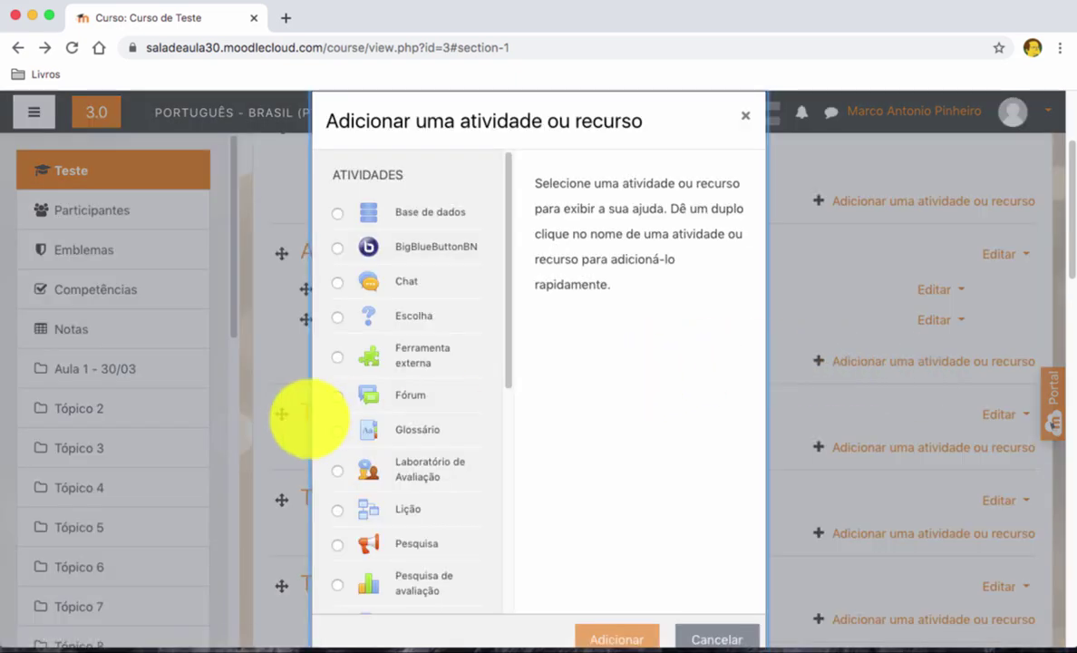
scroll(404, 415, "down", 6)
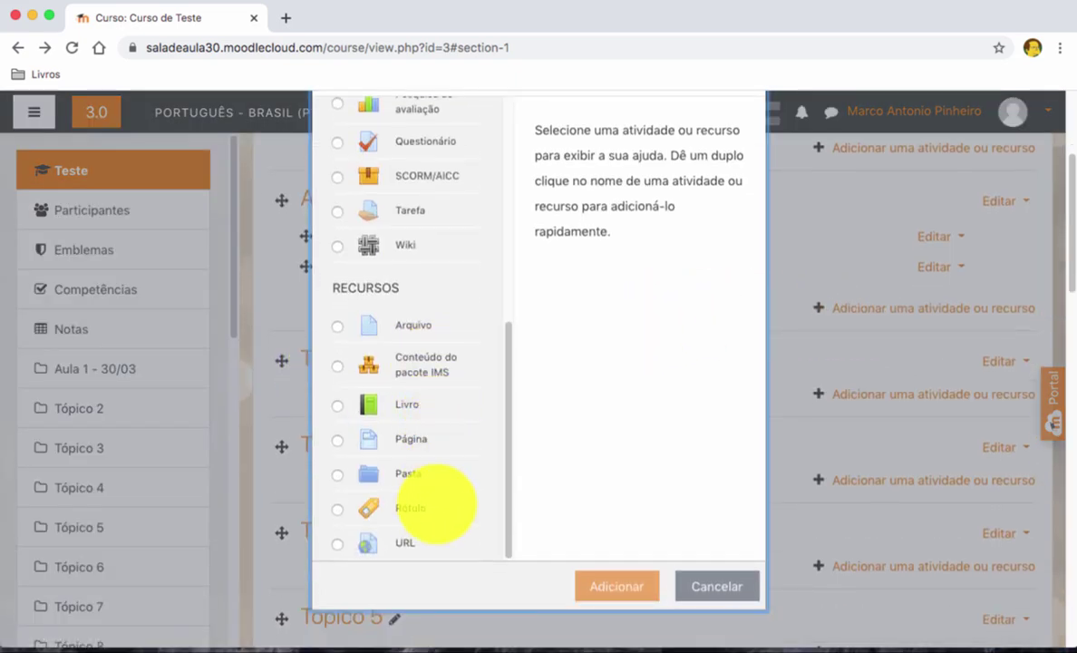
left_click(410, 508)
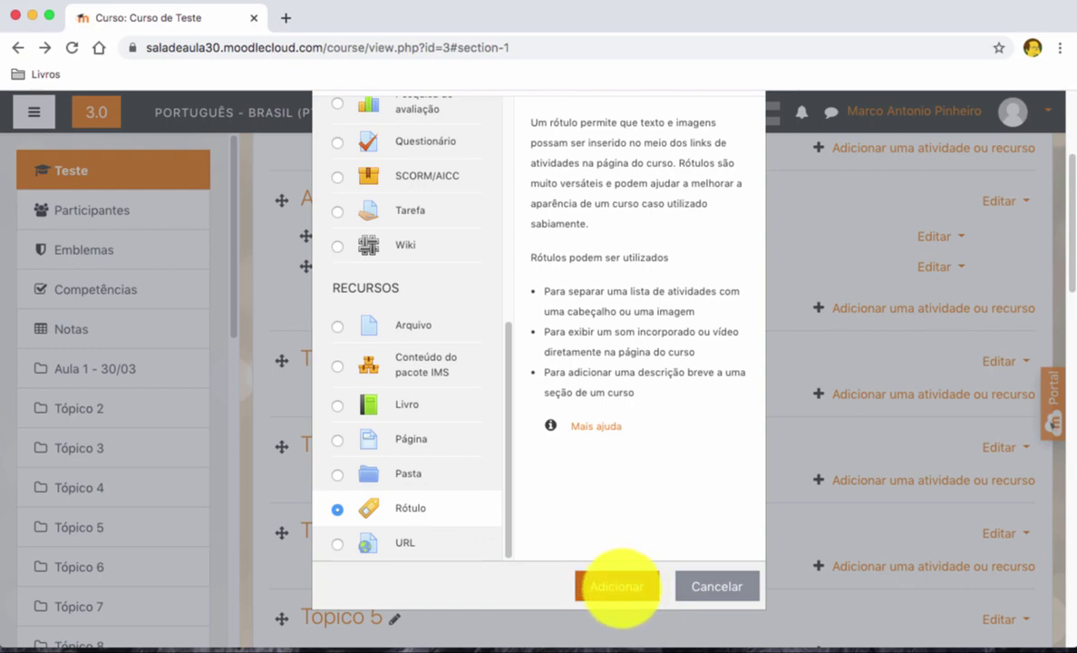
left_click(621, 586)
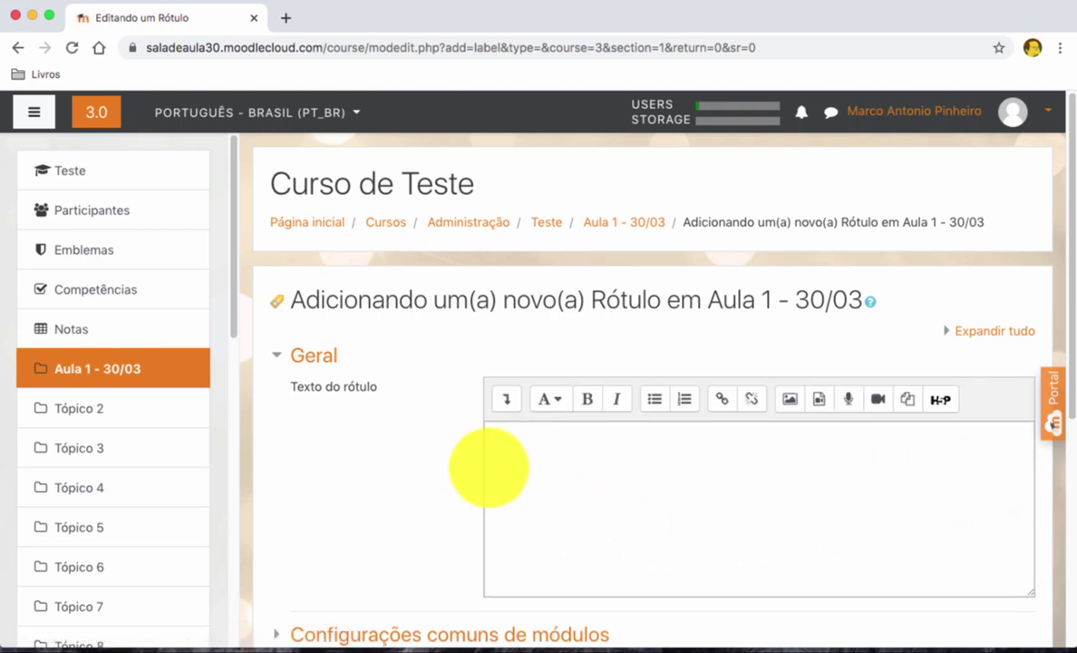
Enter the label text "Pessoal" and, below it, "Em anexo seguem os materiais da nossa disciplina para este semana", and save it to the course
left_click(580, 446)
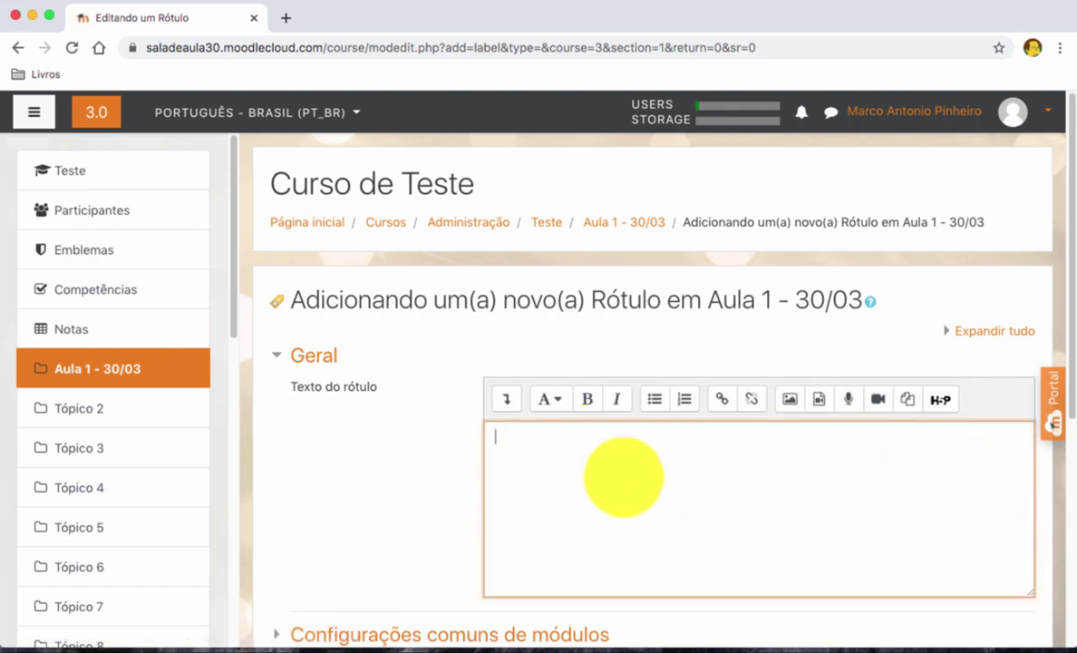
type("Pessoal")
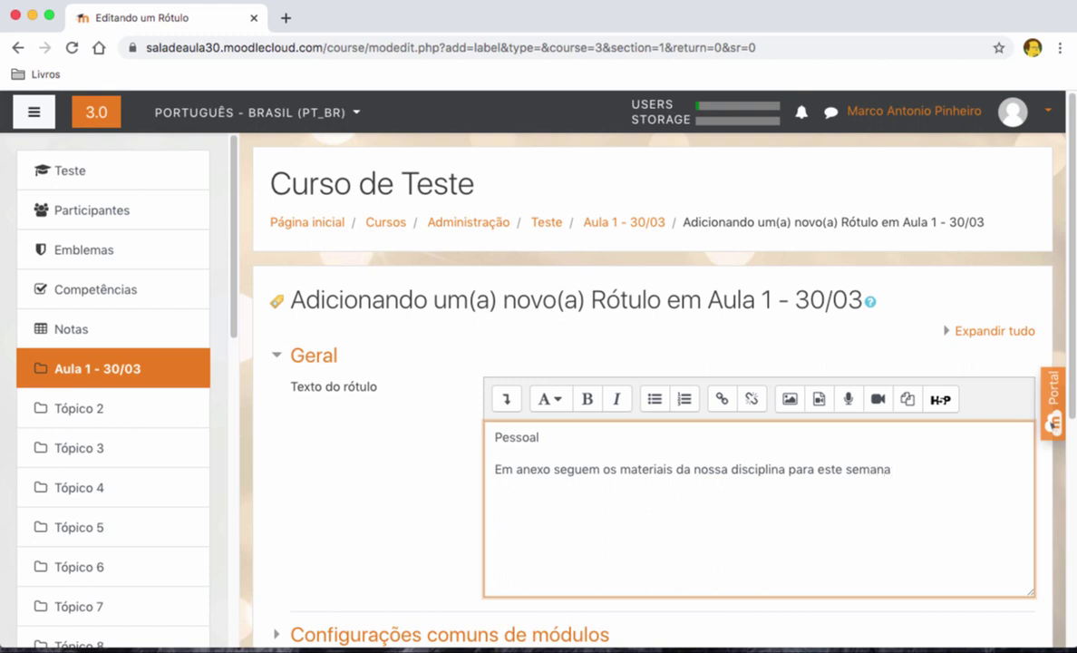
scroll(620, 478, "down", 5)
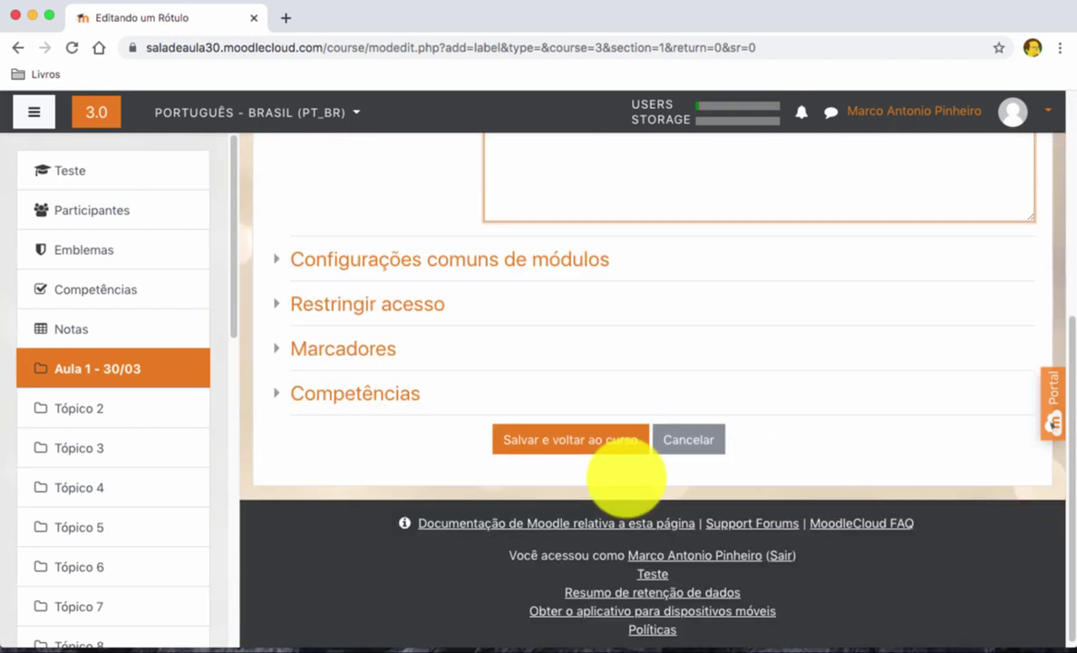
left_click(602, 454)
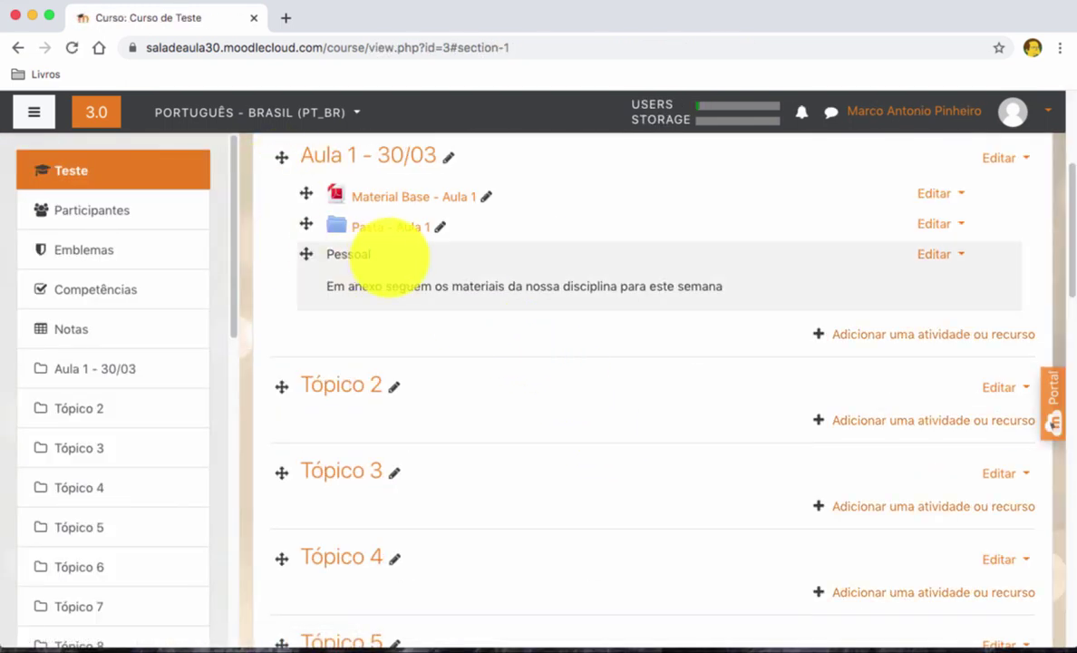
Move the Pessoal label above Material Base - Aula 1, to the start of the Aula 1 - 30/03 section
scroll(508, 286, "up", 1)
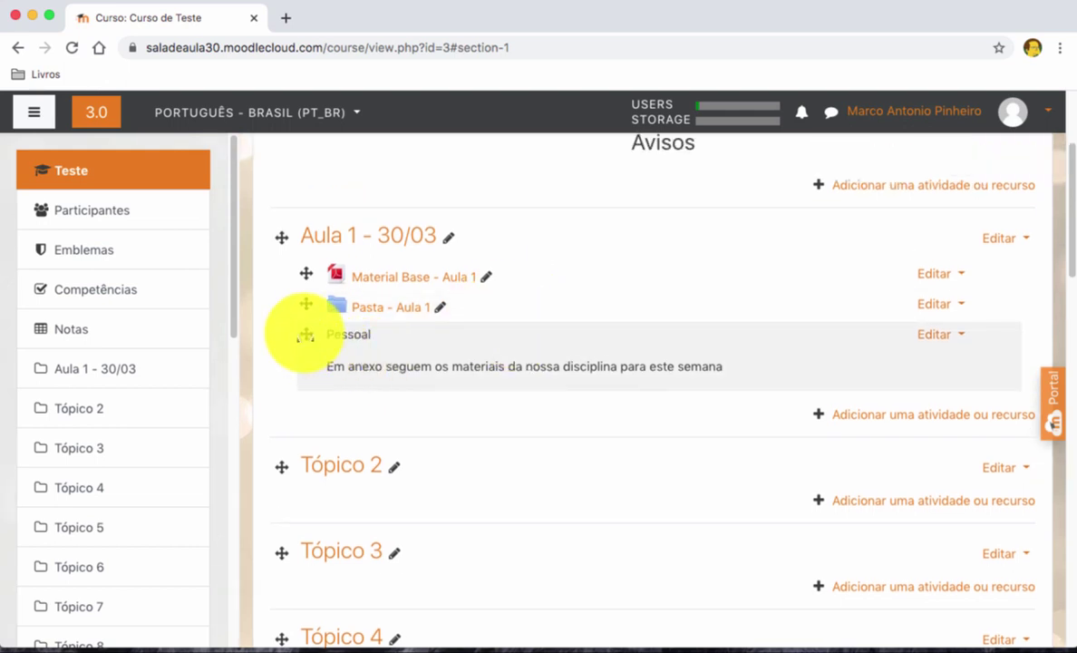
mouse_move(306, 335)
left_mouse_down()
mouse_move(293, 317)
mouse_move(308, 344)
left_mouse_up()
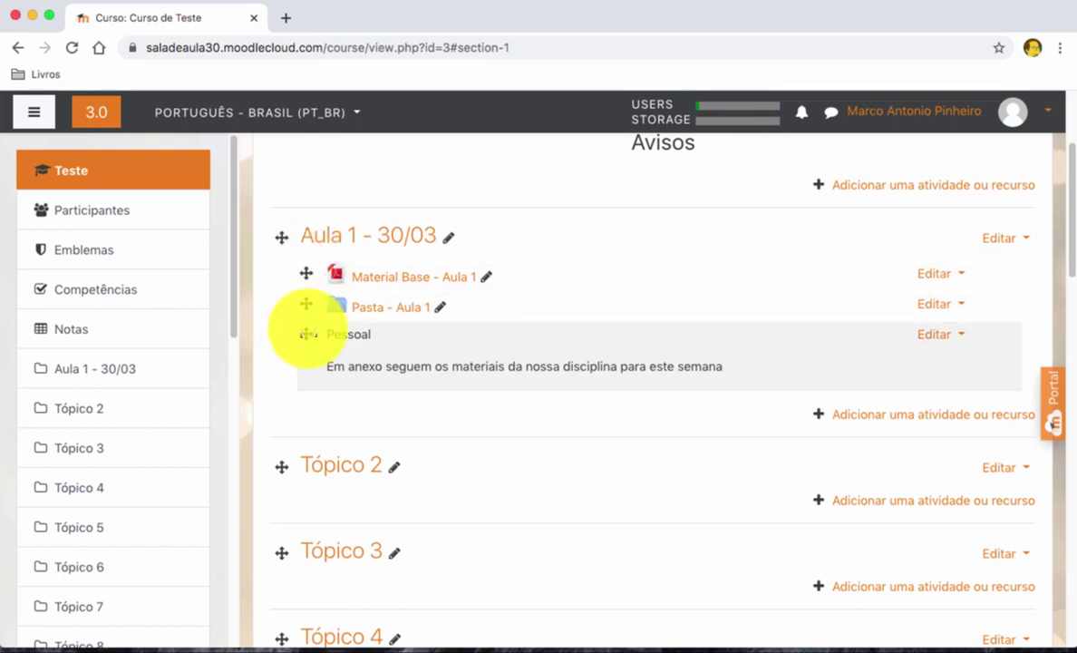
left_click_drag(307, 332, 294, 268)
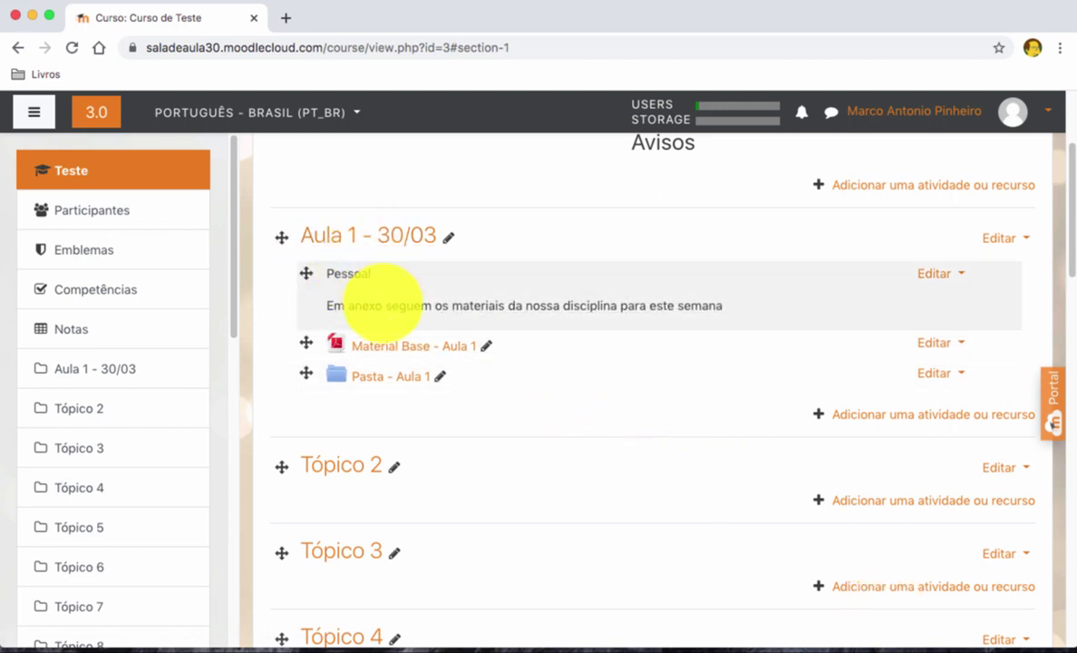
Turn off editing mode for the course
scroll(782, 343, "up", 3)
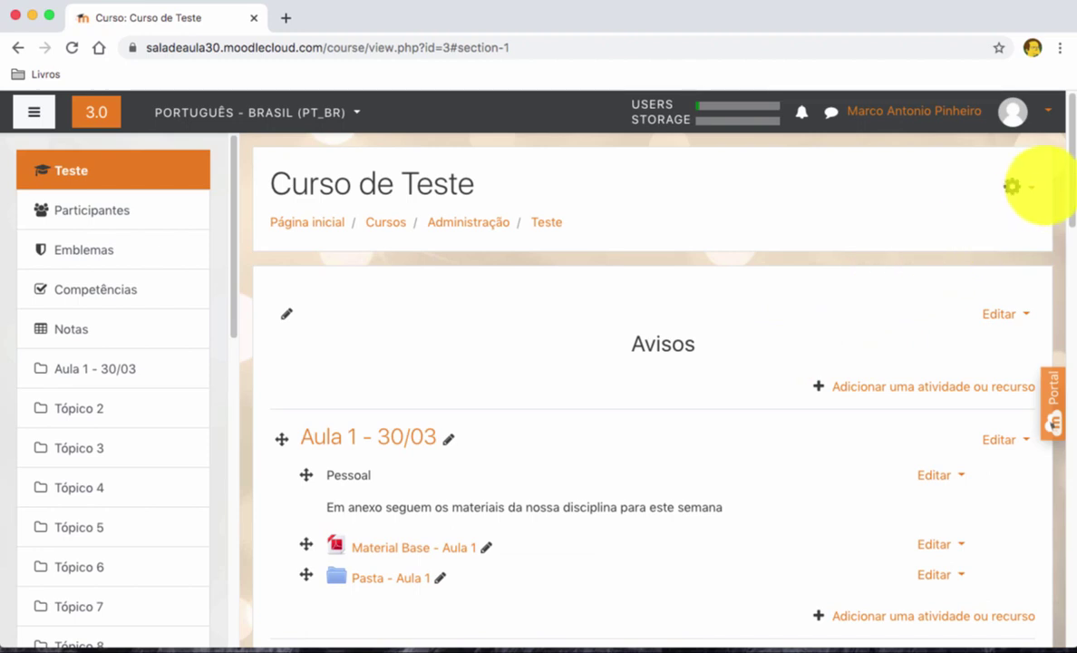
left_click(1015, 186)
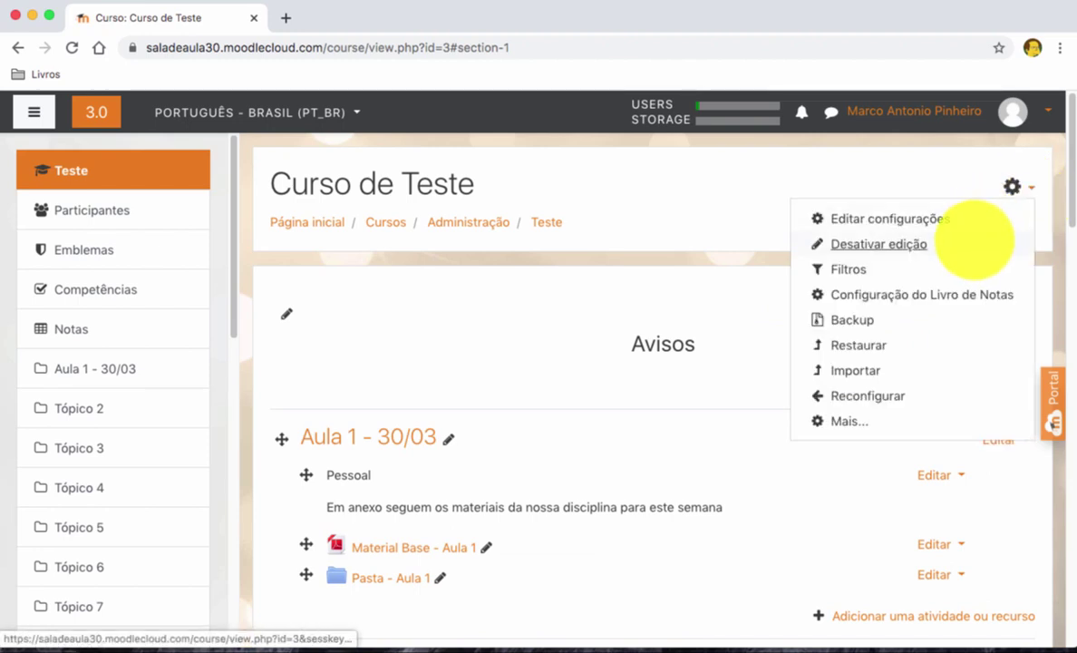
left_click(971, 242)
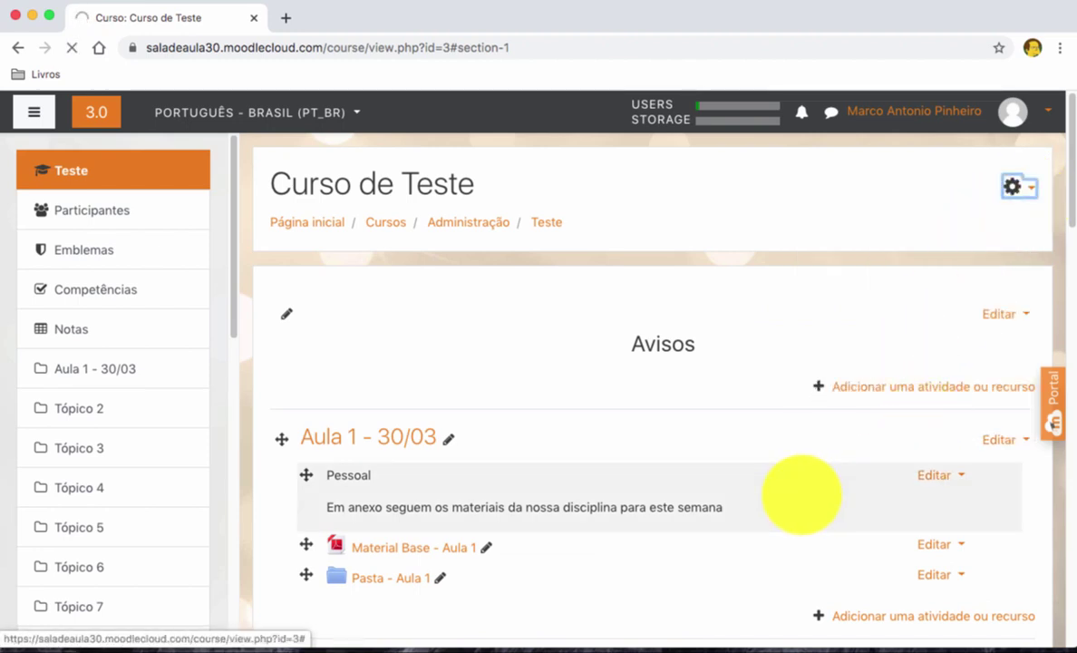
Turn editing mode back on for the course
scroll(844, 481, "down", 3)
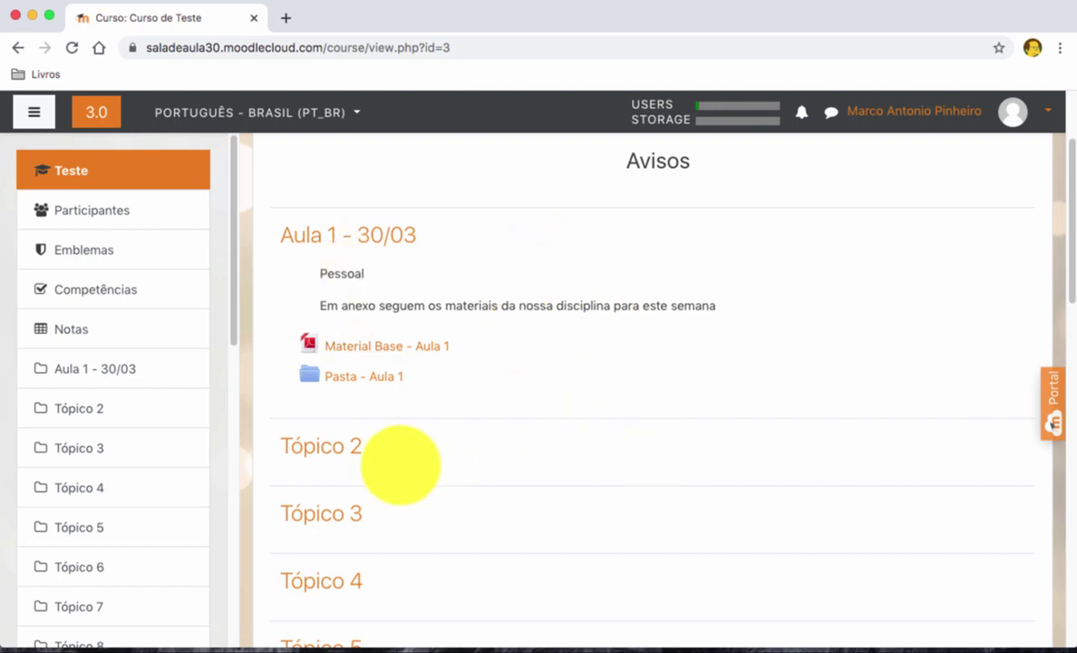
scroll(412, 304, "up", 2)
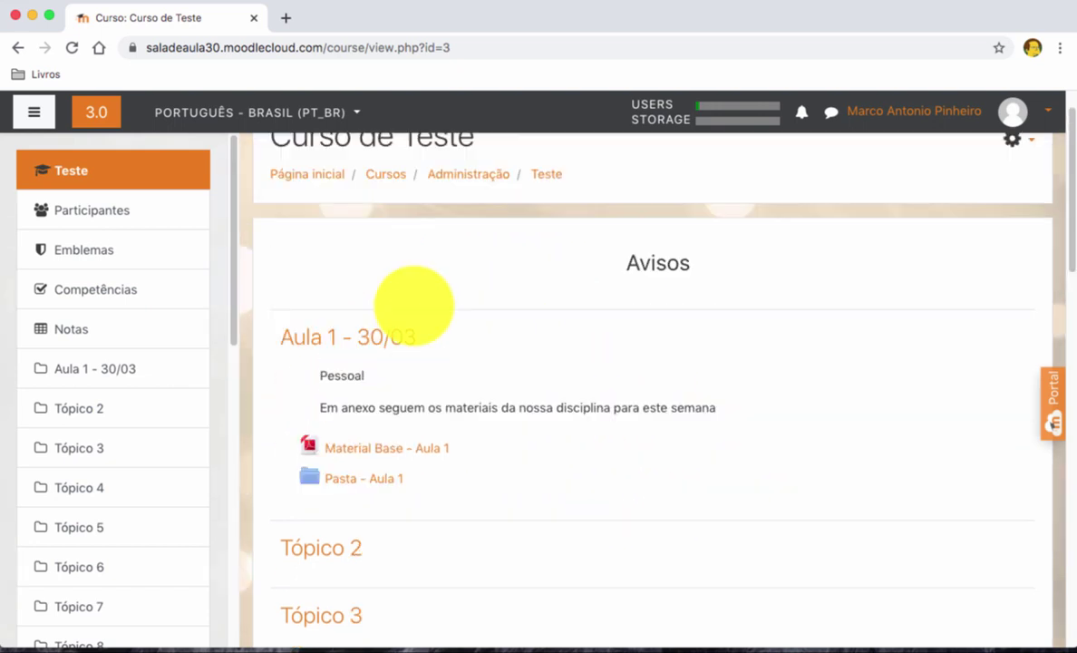
scroll(488, 462, "up", 1)
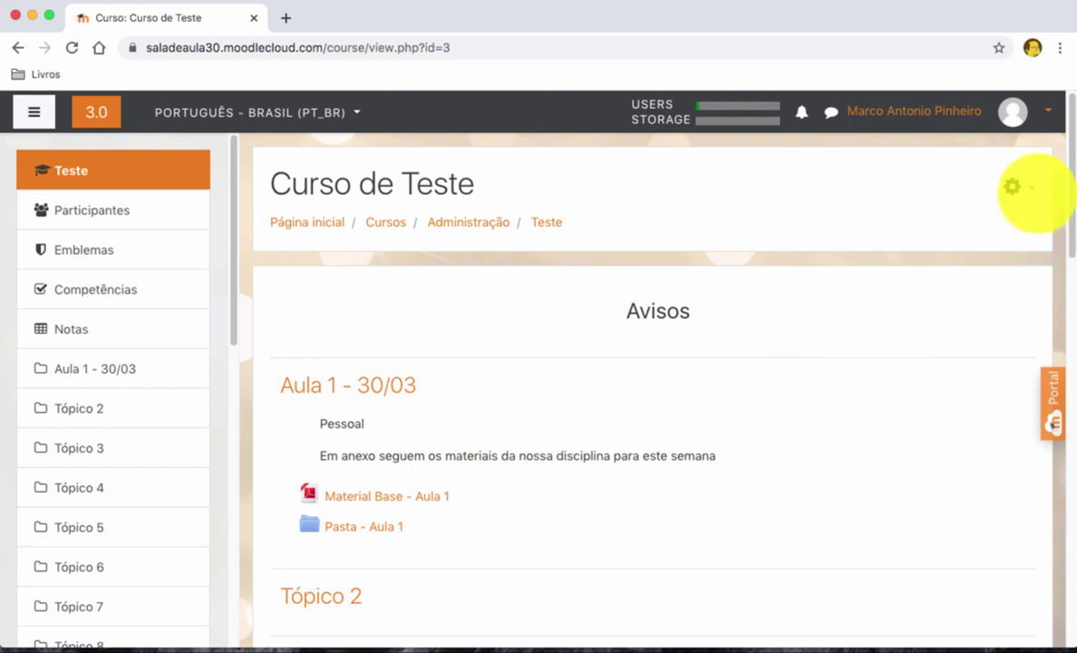
left_click(1016, 187)
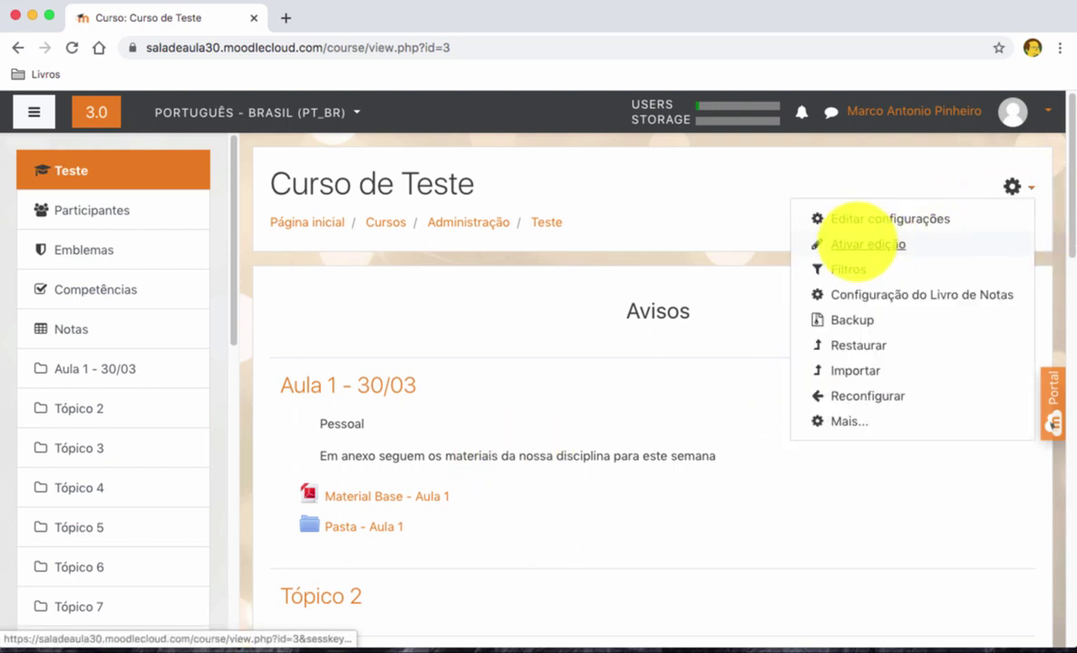
left_click(861, 243)
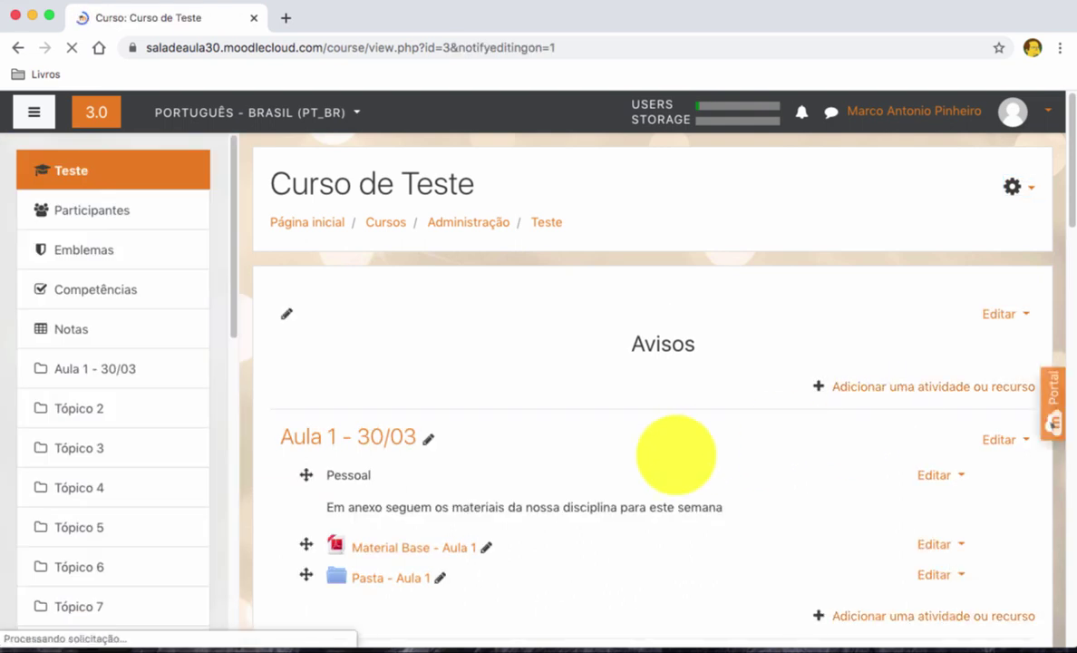
Start adding another Rótulo resource to the Aula 1 - 30/03 section
scroll(677, 455, "down", 1)
scroll(676, 455, "down", 4)
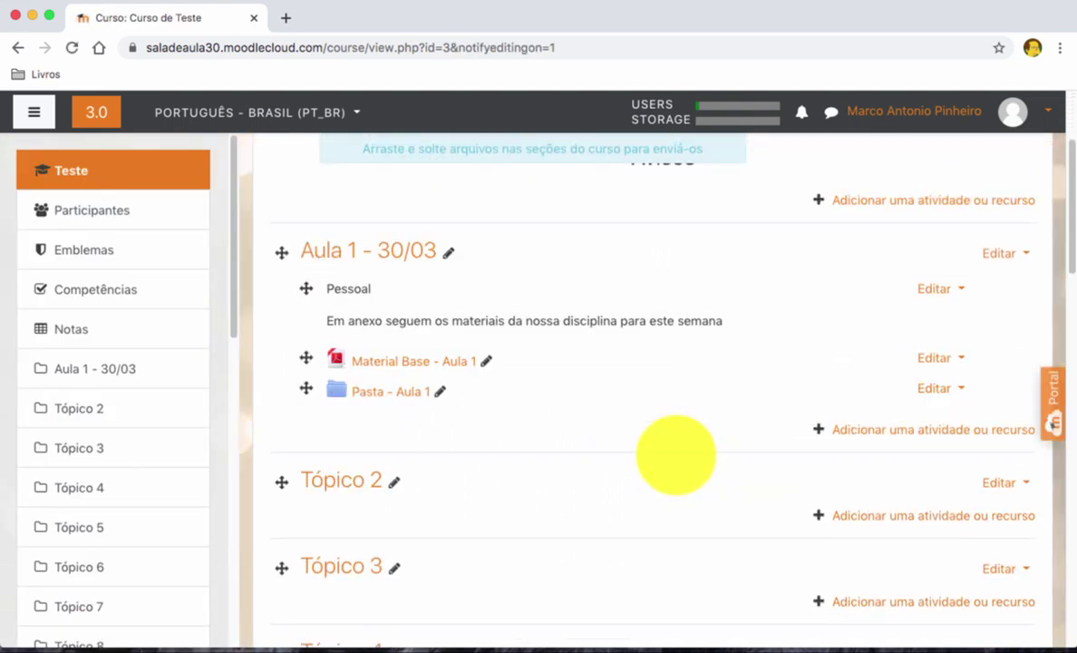
scroll(675, 455, "up", 1)
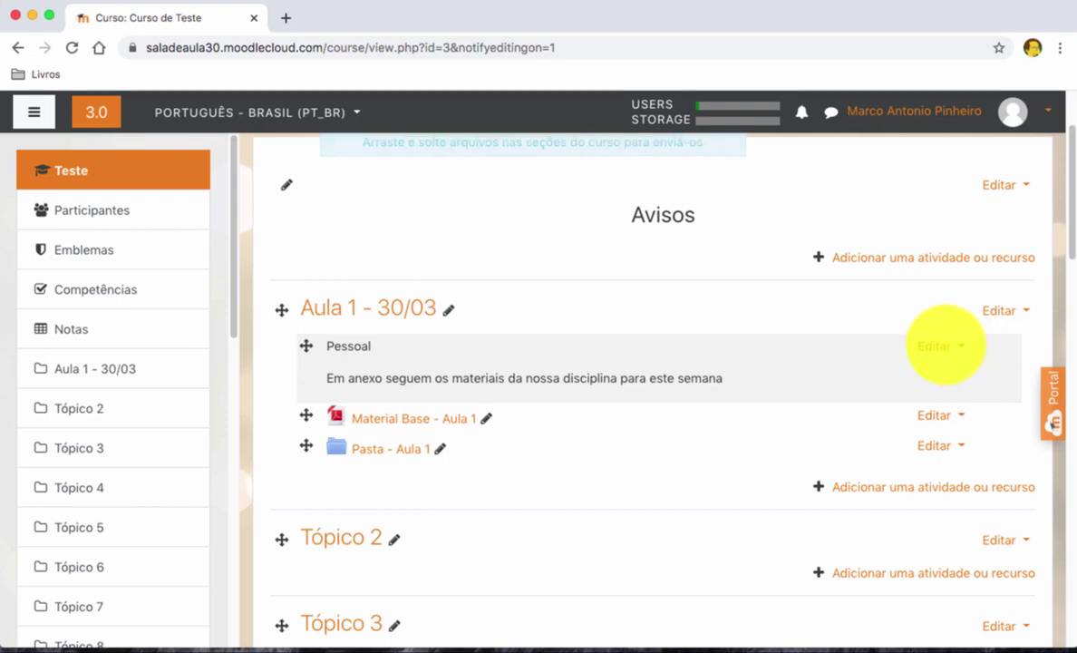
left_click(998, 311)
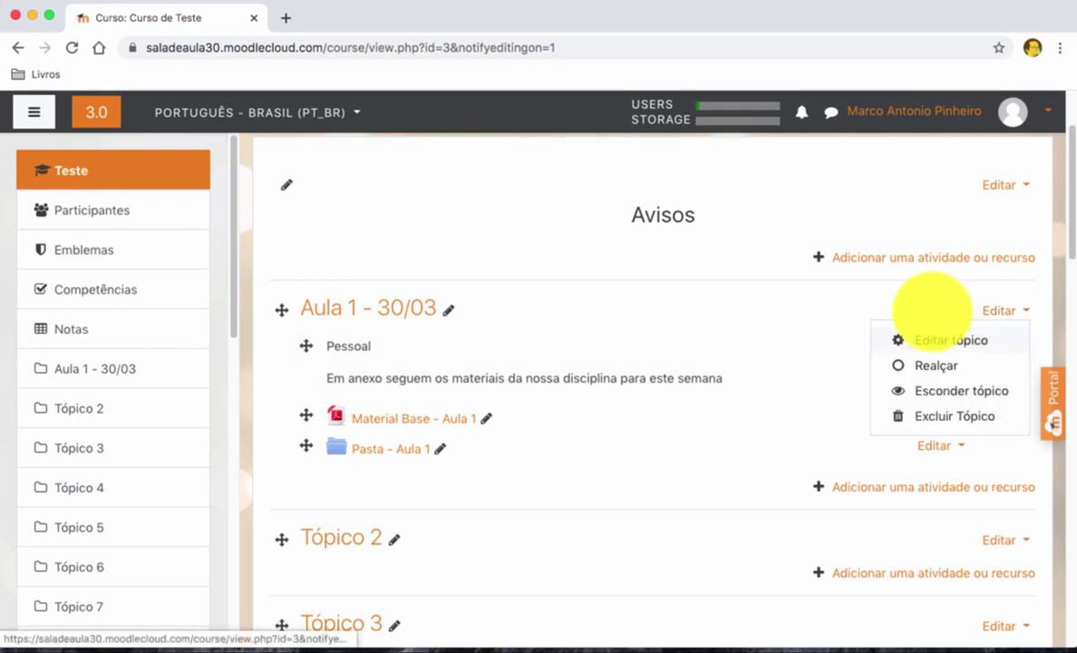
key("Escape")
scroll(916, 462, "down", 1)
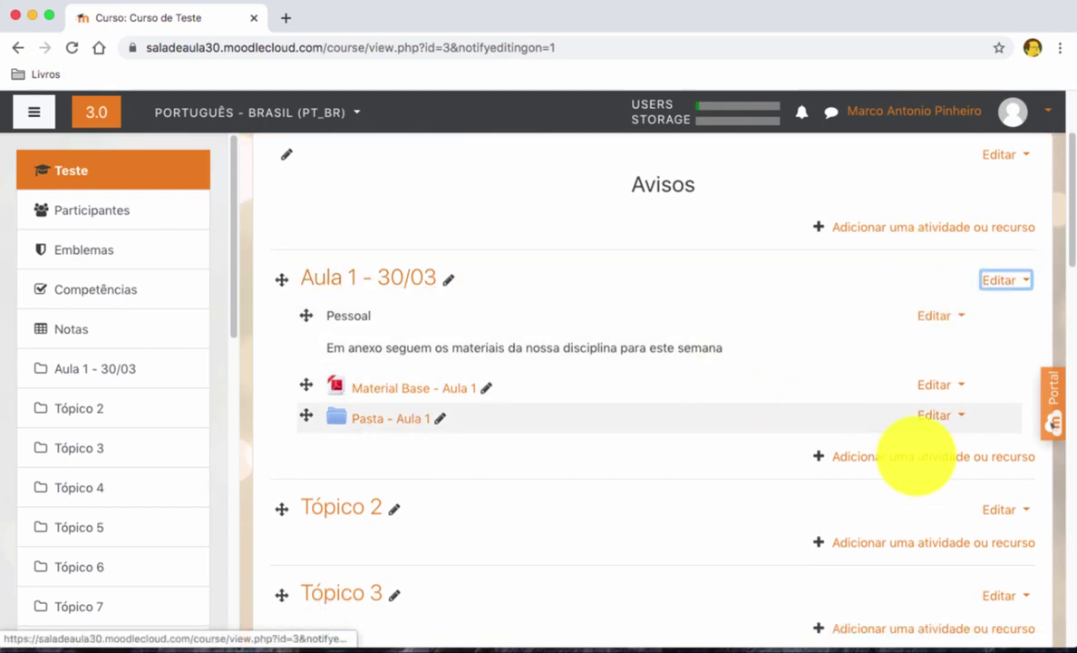
left_click(916, 456)
scroll(367, 394, "down", 5)
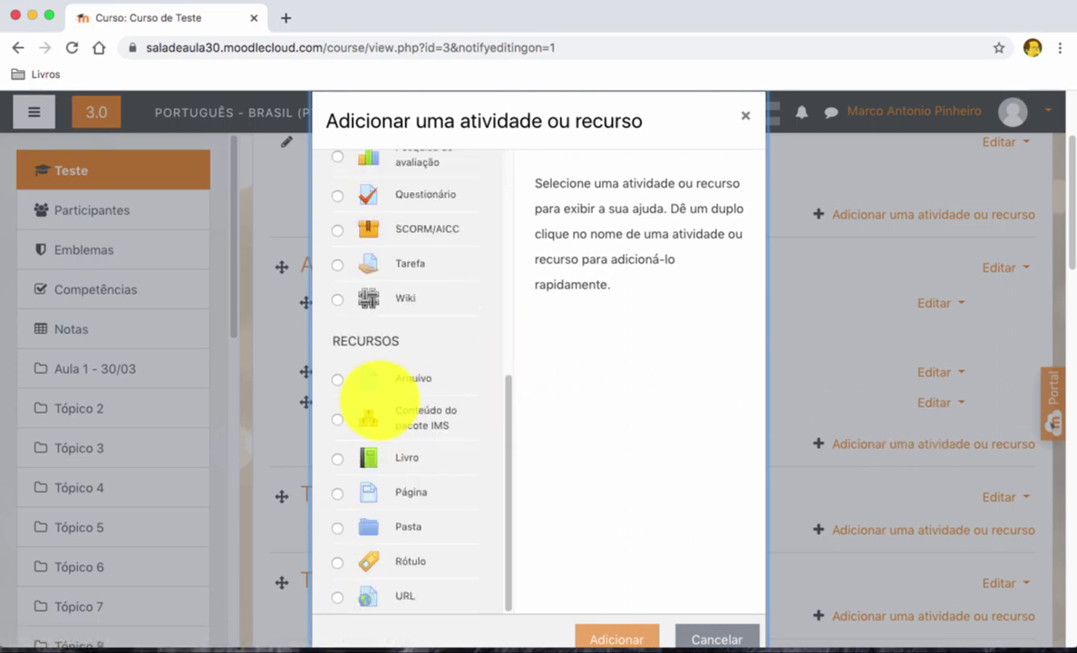
left_click(411, 561)
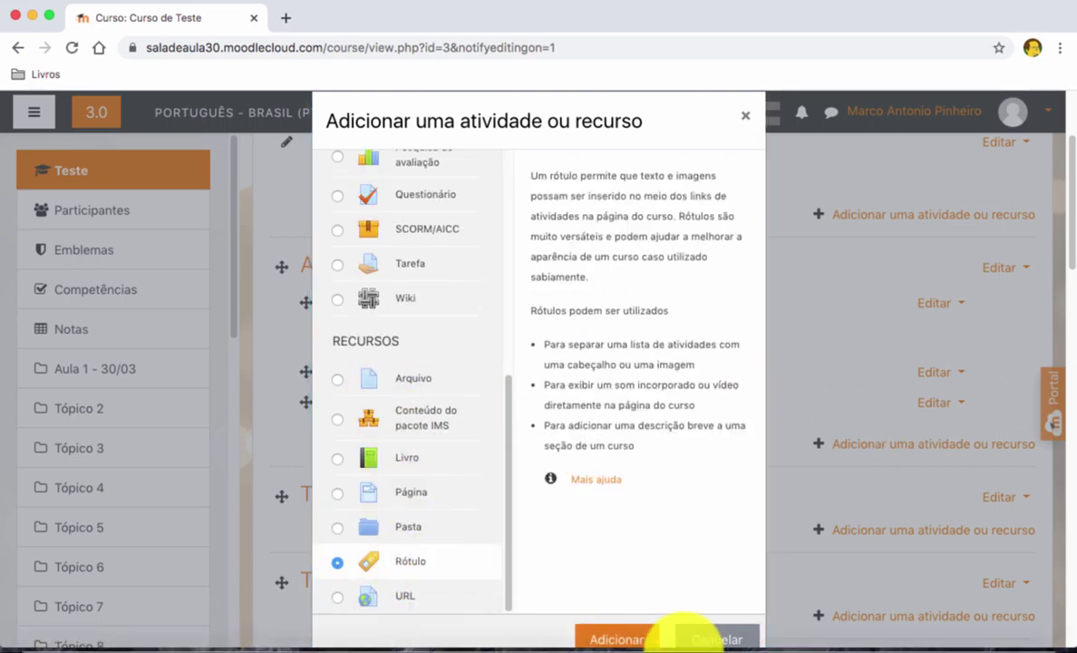
left_click(615, 631)
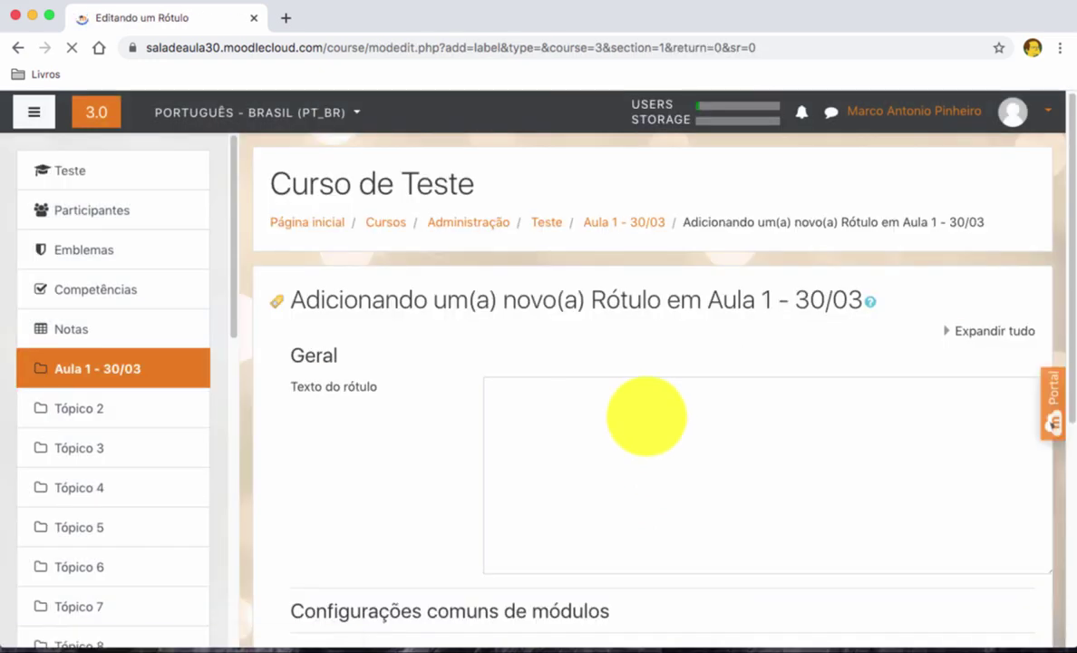
Enter the label text "Material Base" and format it as Cabeçalho (grande)
left_click(672, 444)
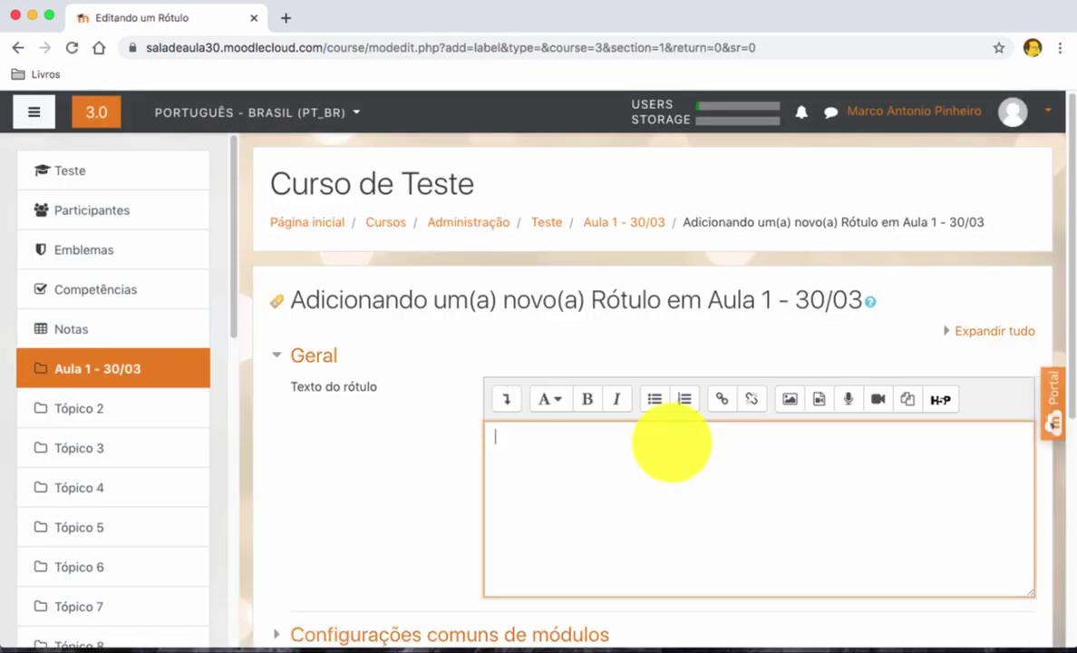
type("Material Base")
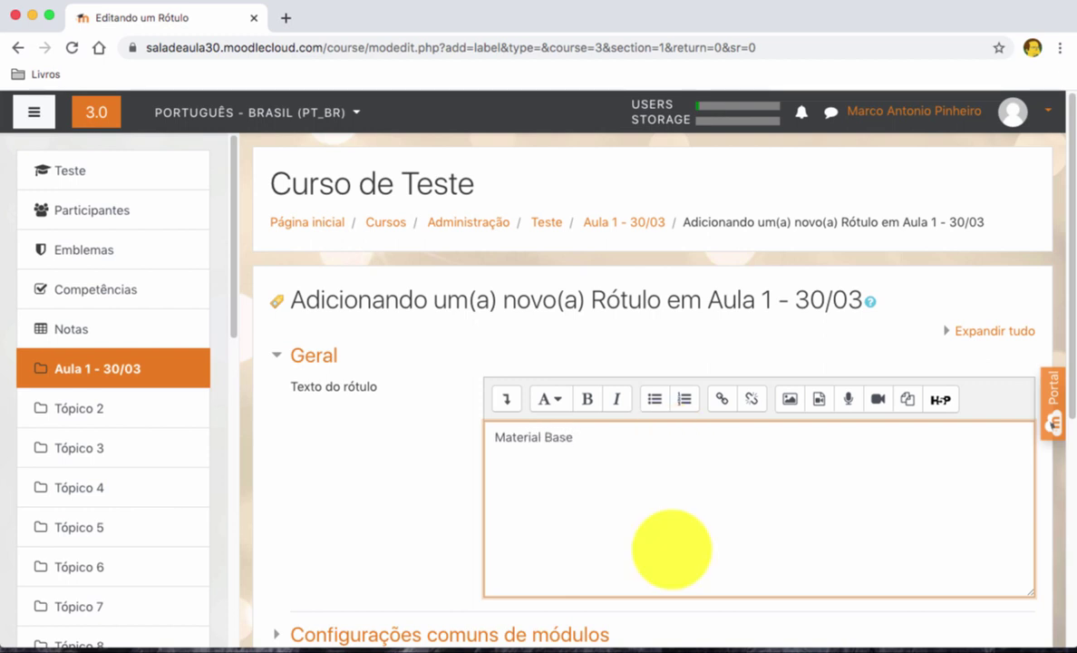
double_click(517, 438)
left_click_drag(514, 438, 591, 439)
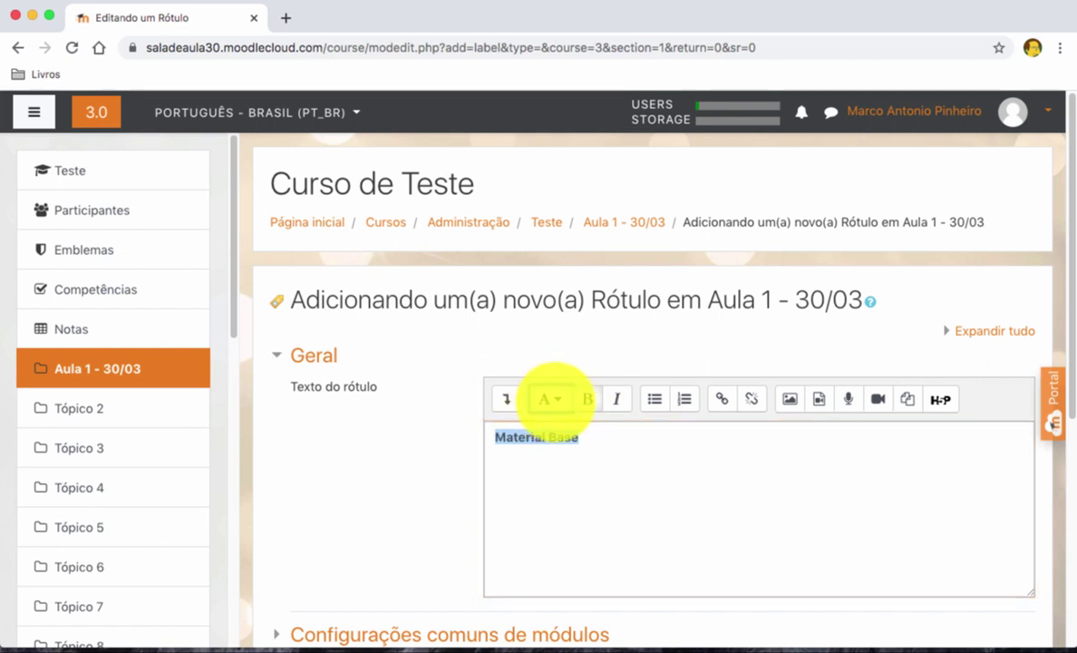
left_click(548, 399)
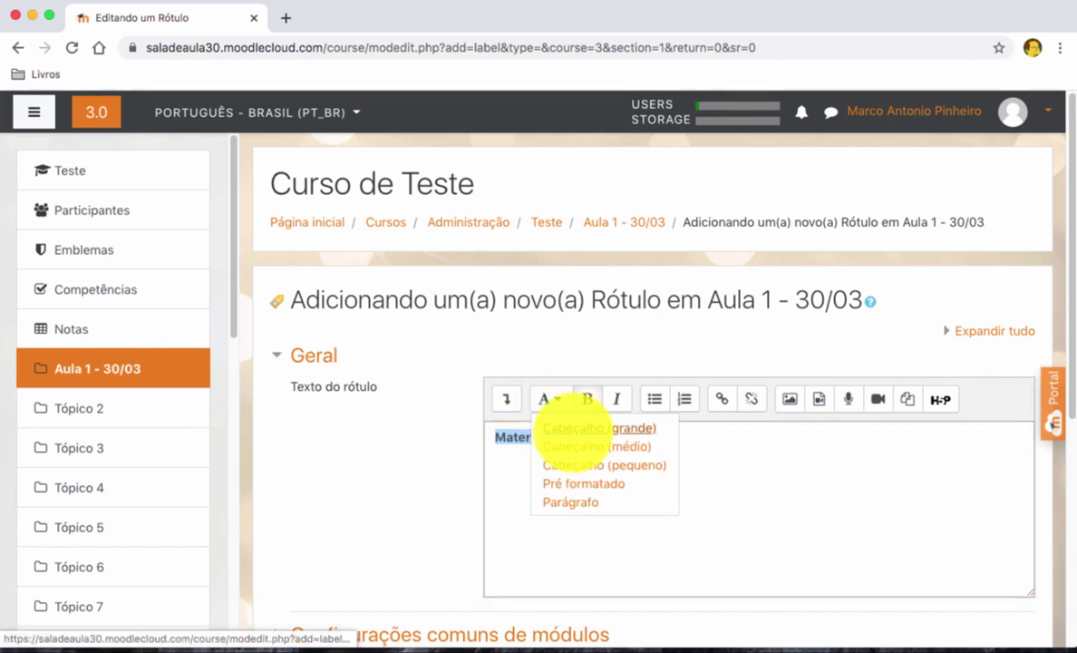
left_click(567, 430)
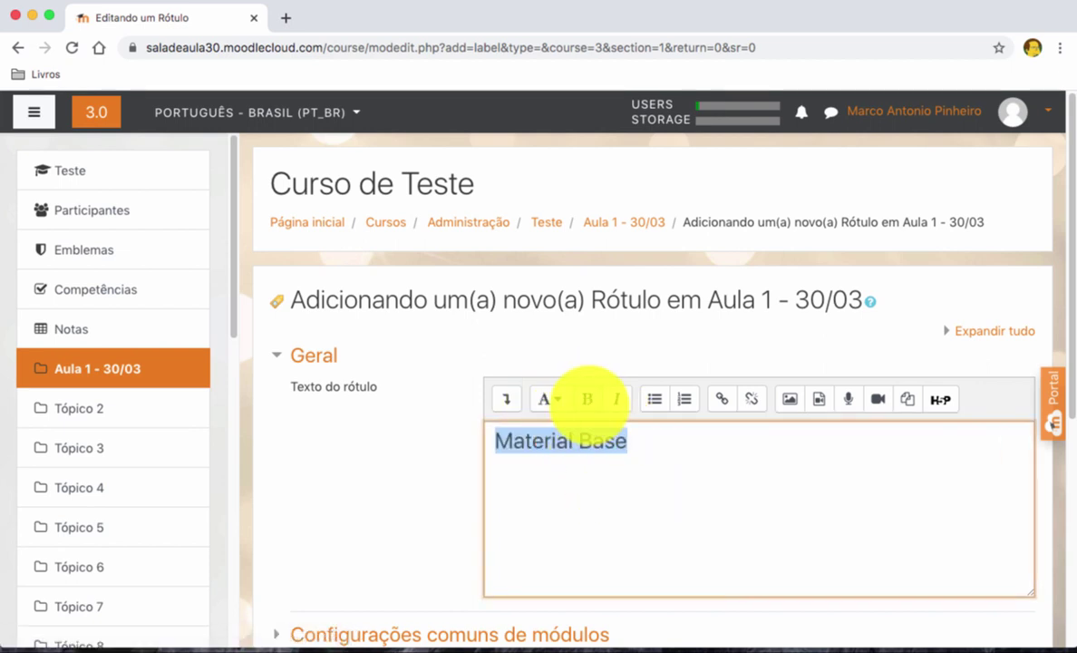
Toggle bold on the "Material Base" heading text and save the label to the course
left_click(673, 493)
left_click_drag(620, 440, 490, 442)
left_click(587, 399)
scroll(818, 479, "down", 5)
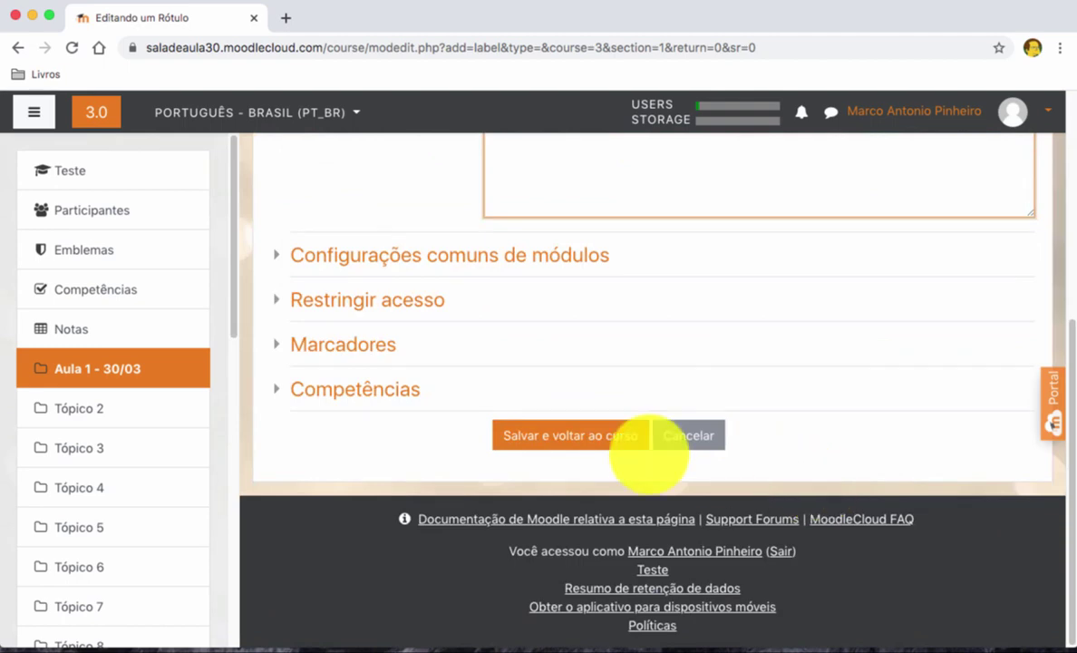
left_click(585, 446)
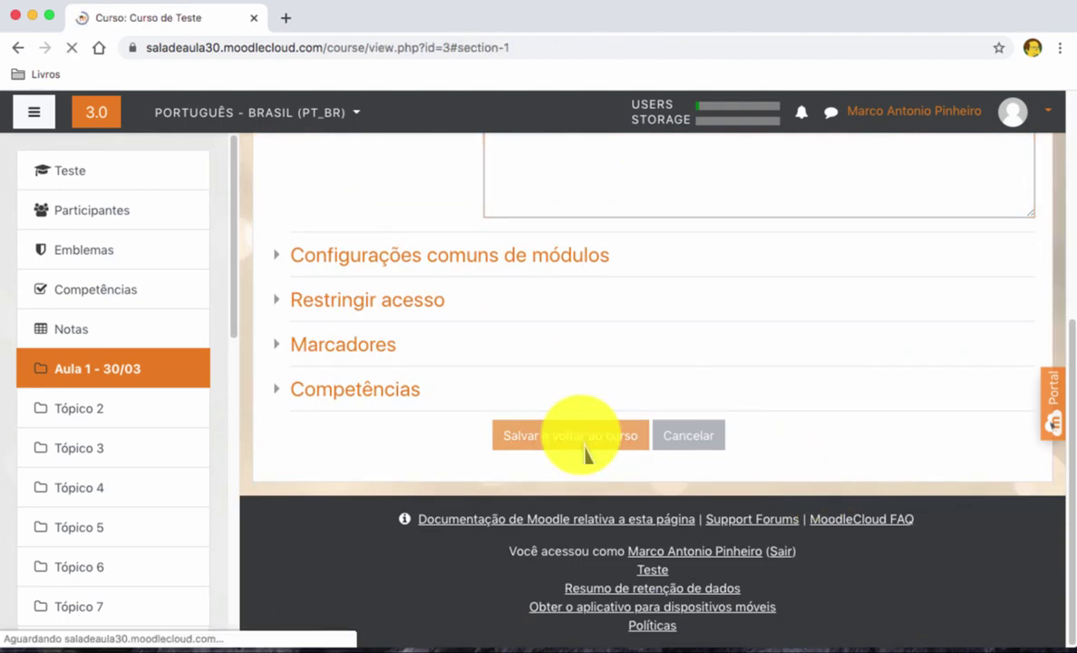
Move the Material Base label directly above the Material Base - Aula 1 file in the Aula 1 - 30/03 section
scroll(625, 394, "up", 3)
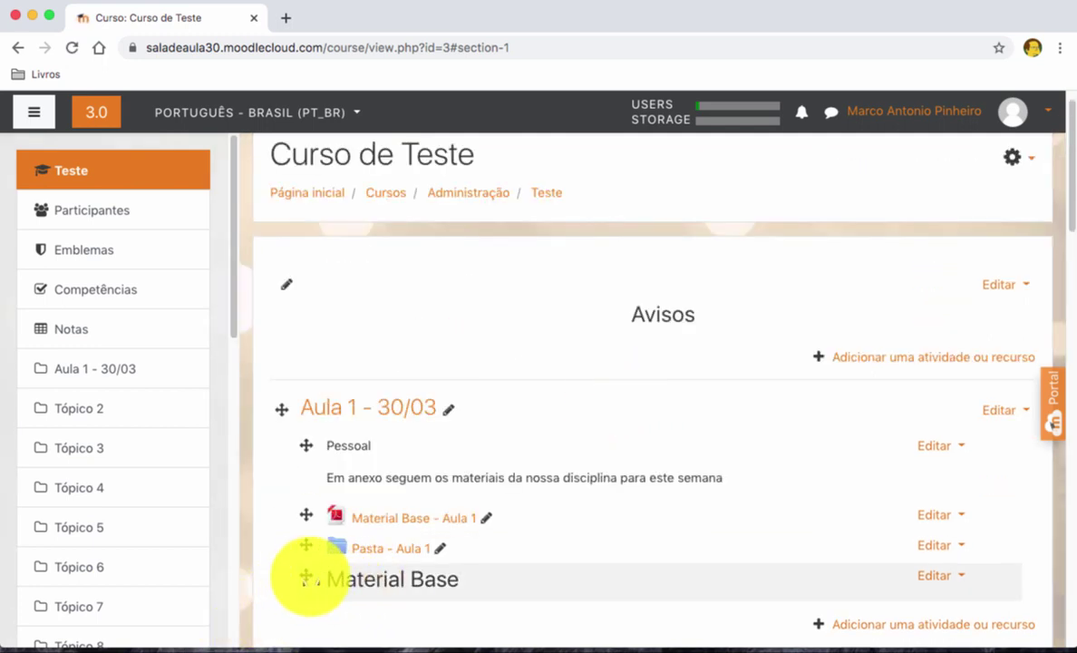
left_click_drag(307, 577, 295, 517)
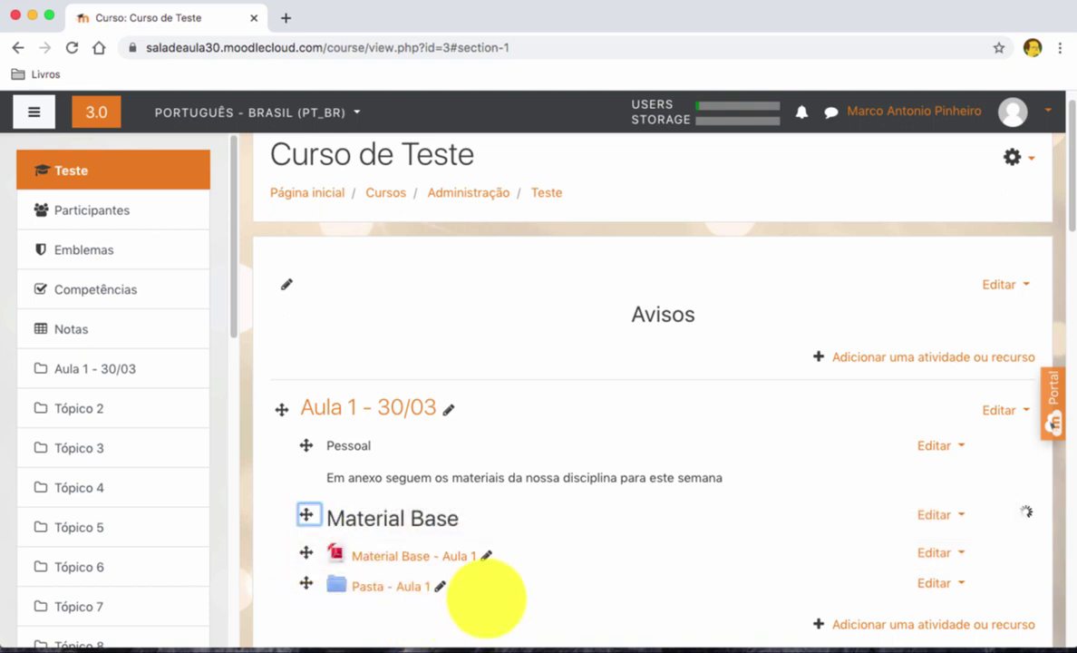
Preview the Aula 1 - 30/03 section with editing mode turned off, and turn editing mode back on
scroll(1027, 265, "up", 1)
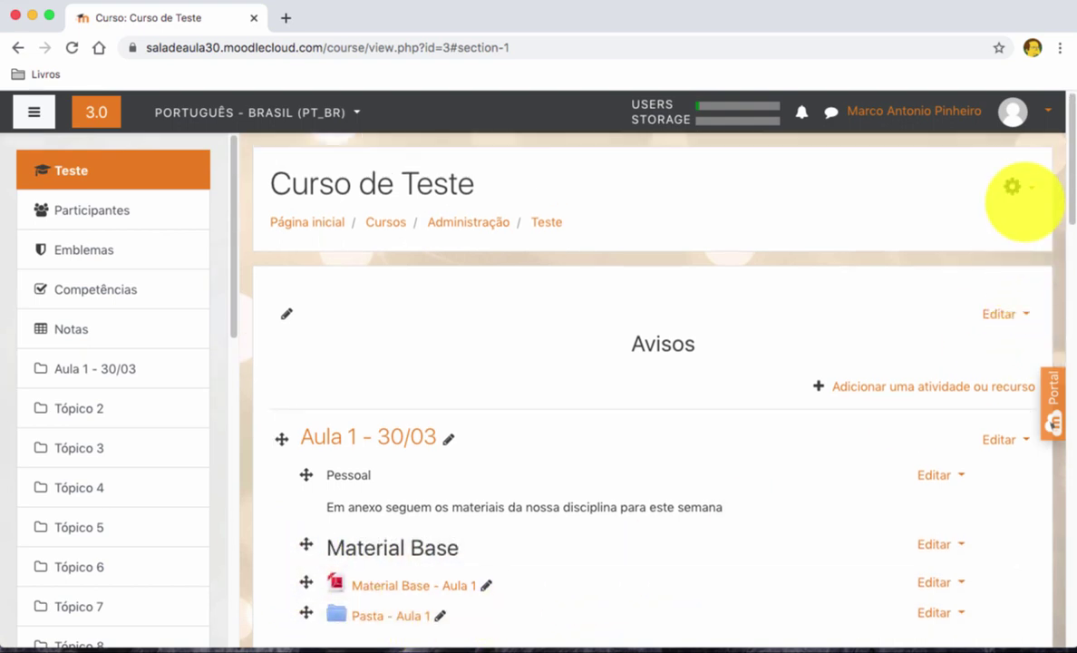
left_click(1015, 187)
left_click(969, 243)
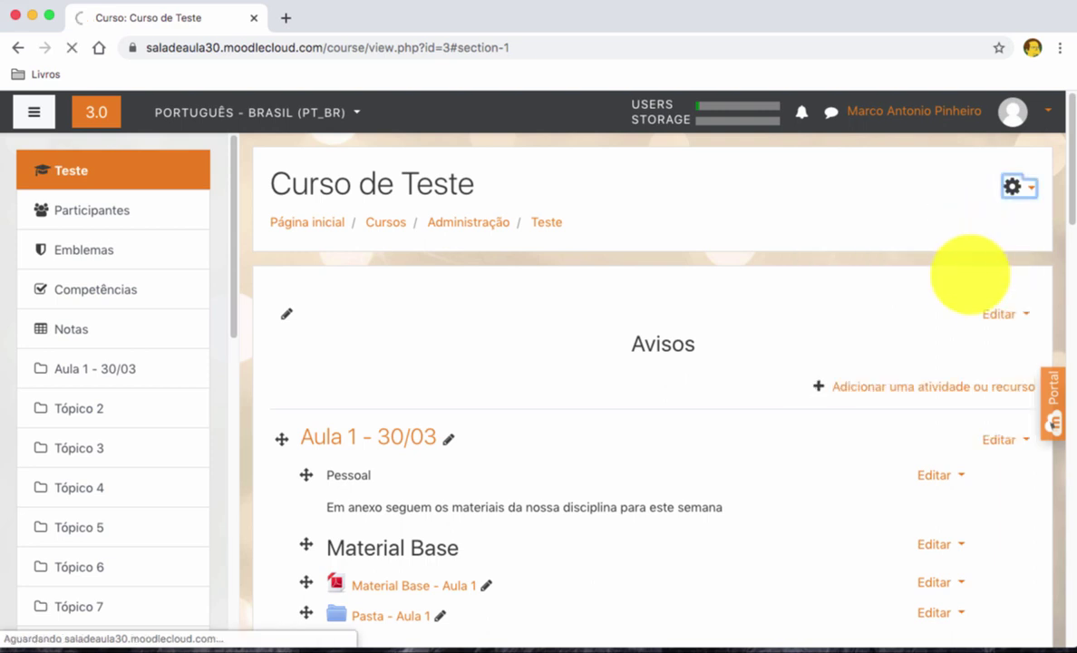
scroll(916, 407, "down", 2)
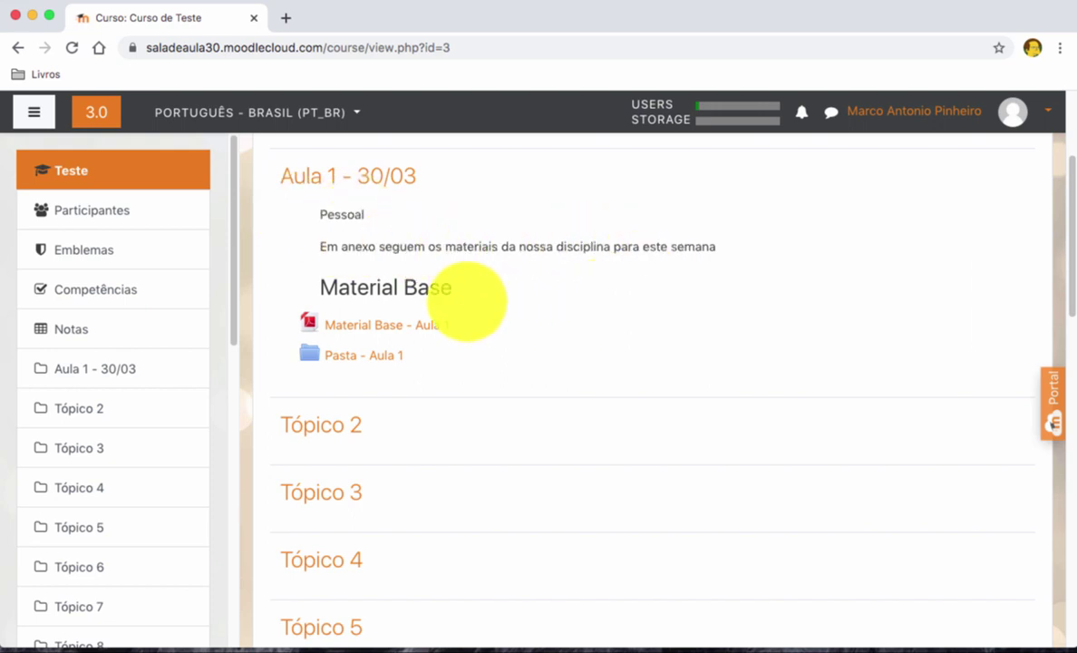
scroll(688, 322, "up", 3)
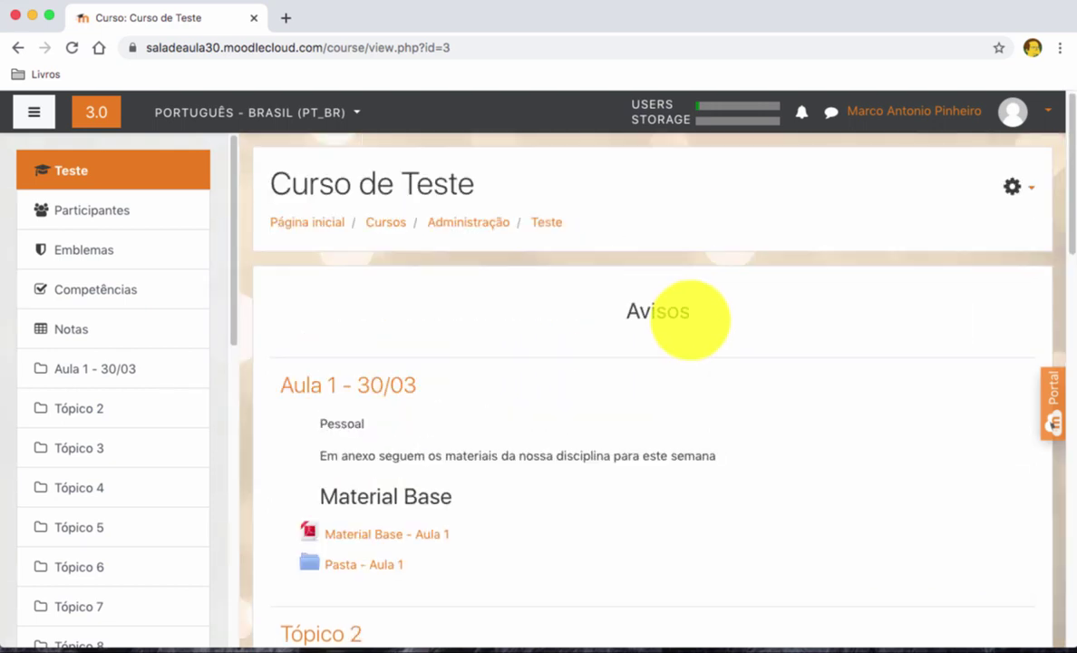
left_click(1024, 187)
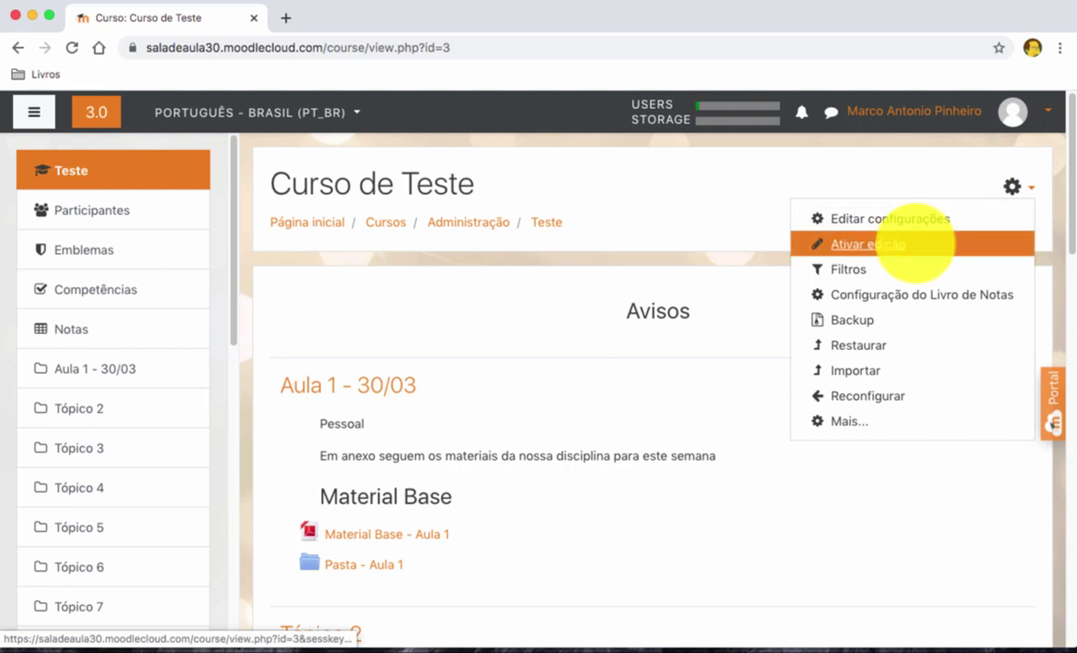
left_click(969, 240)
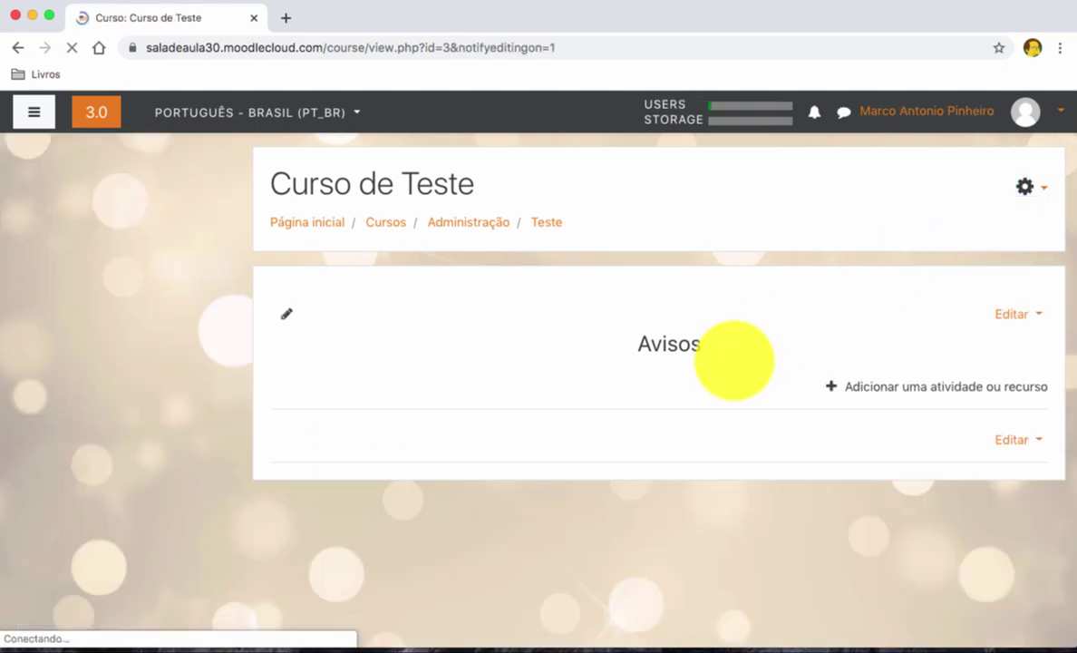
Indent the Material Base - Aula 1 file two levels to the right under the Material Base label
scroll(734, 360, "down", 3)
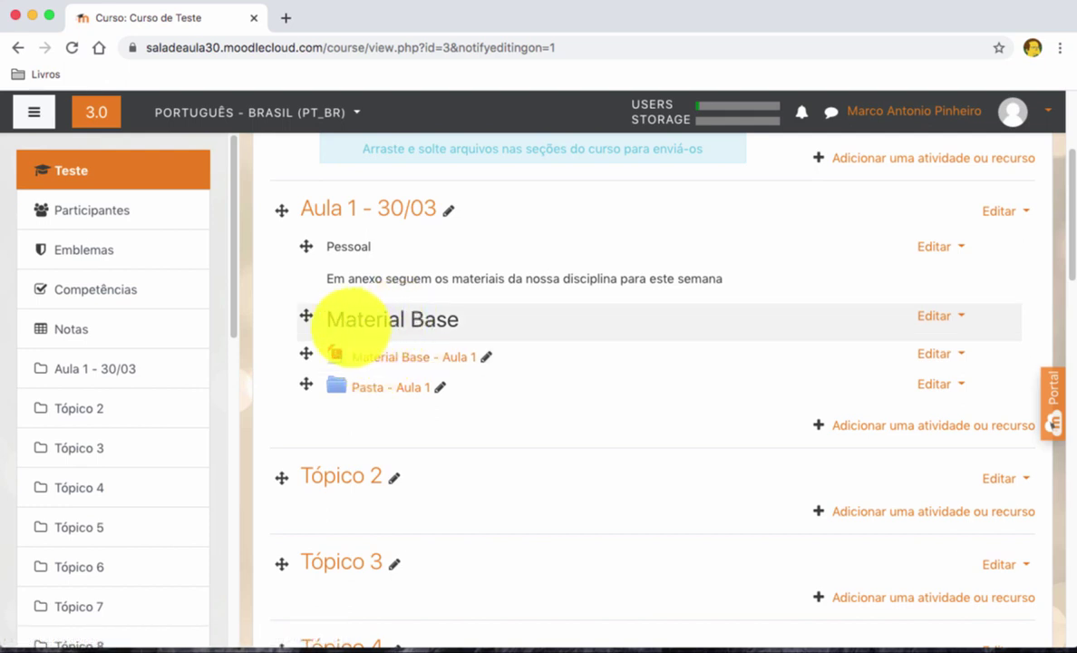
left_click(943, 355)
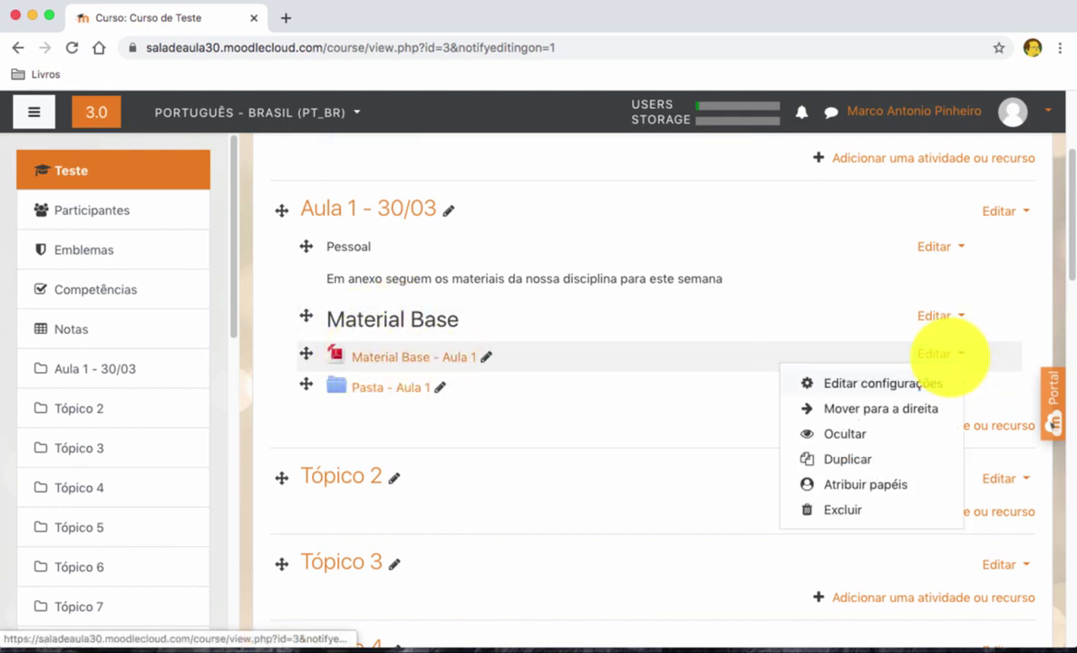
left_click(929, 409)
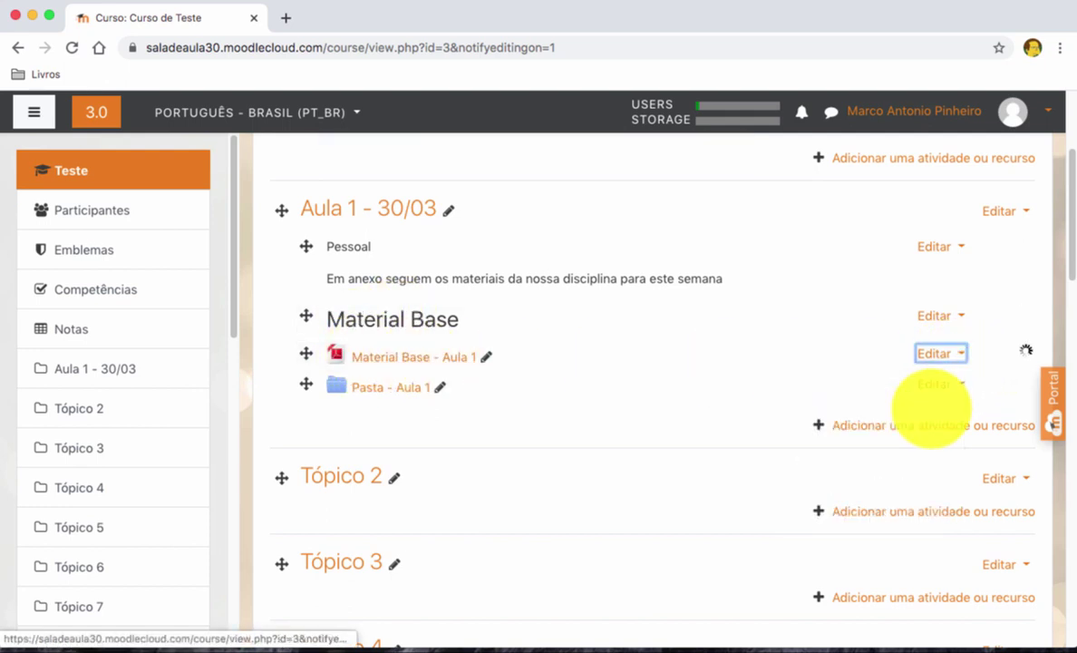
left_click(936, 352)
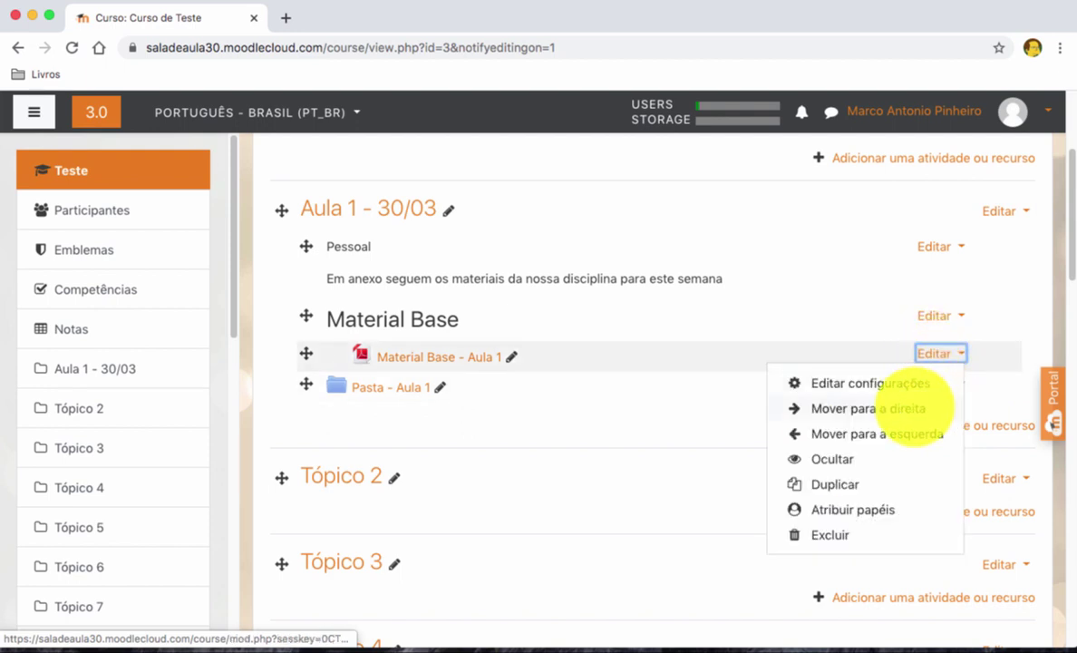
left_click(914, 408)
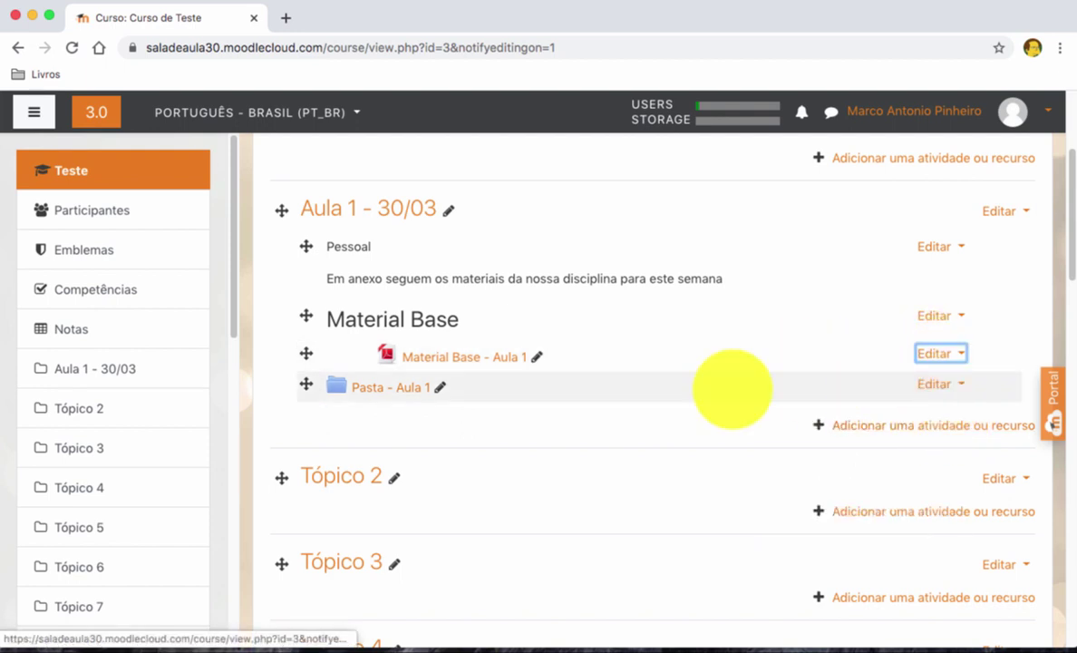
Indent the Pasta - Aula 1 folder two levels to the right to align it with the Material Base - Aula 1 file
left_click(934, 384)
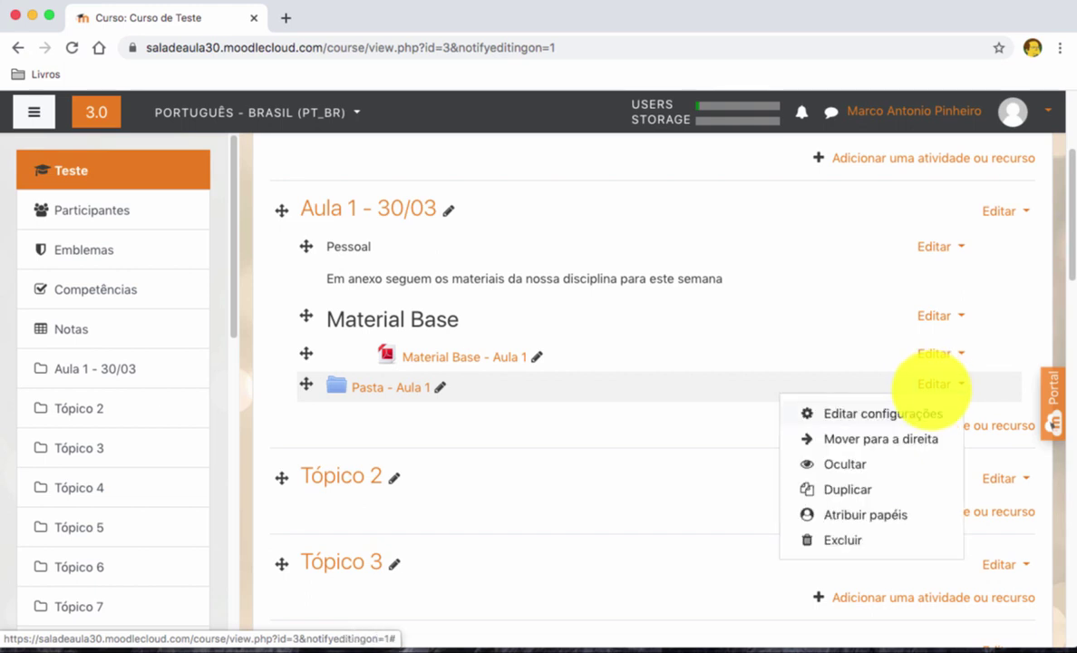
left_click(887, 439)
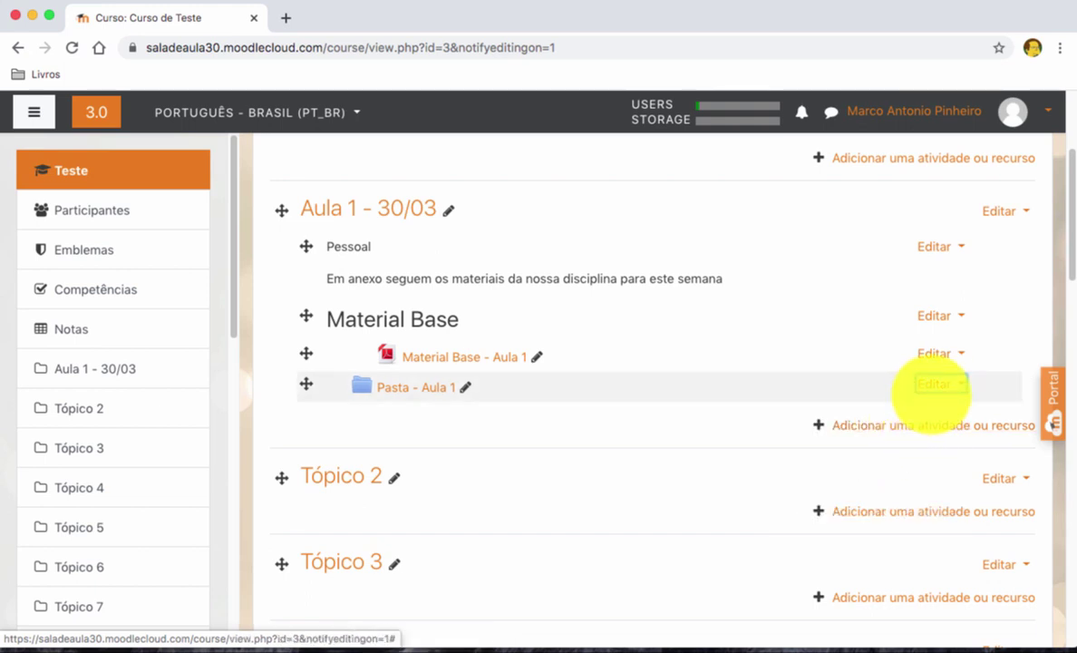
left_click(934, 385)
left_click(891, 438)
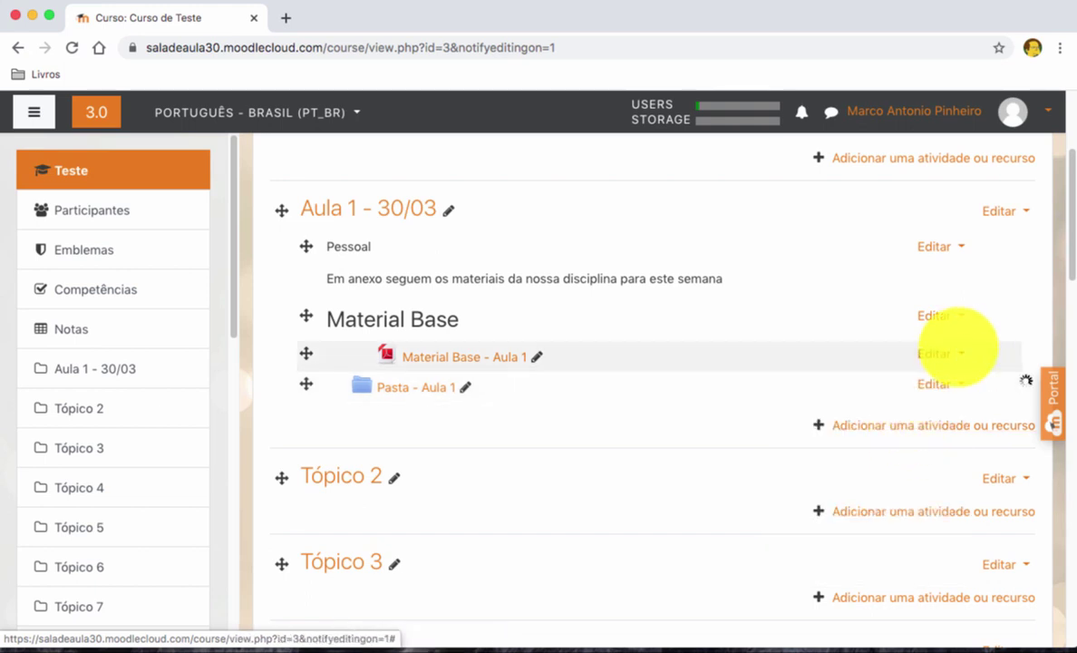
Turn editing mode off to preview the indented items in the Aula 1 - 30/03 section, and turn editing back on
scroll(964, 338, "up", 5)
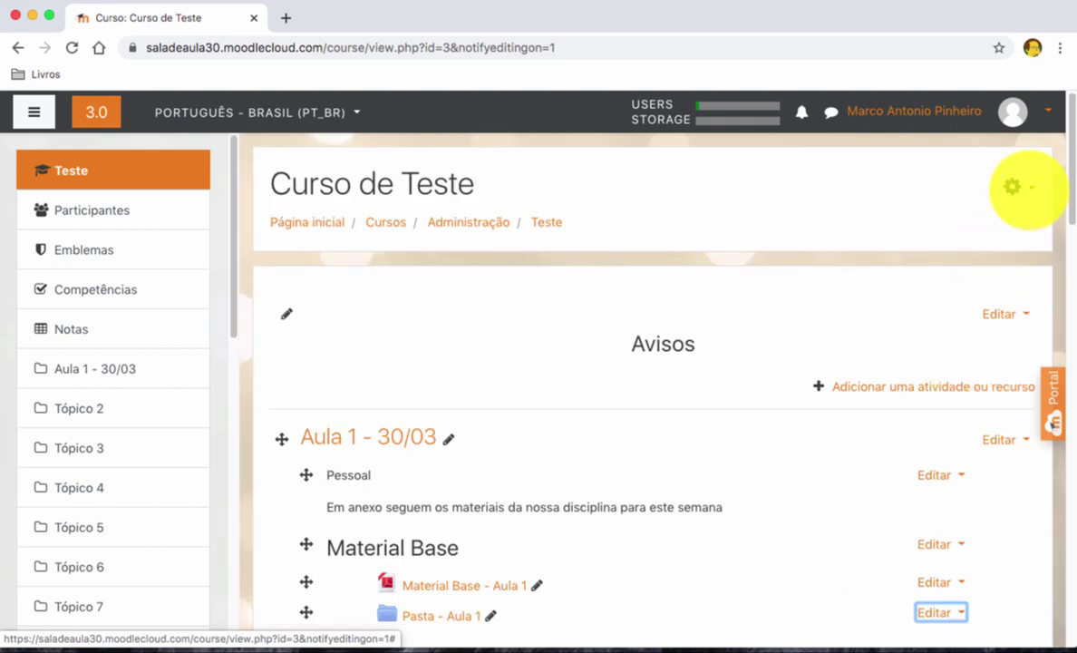
left_click(1012, 186)
left_click(978, 242)
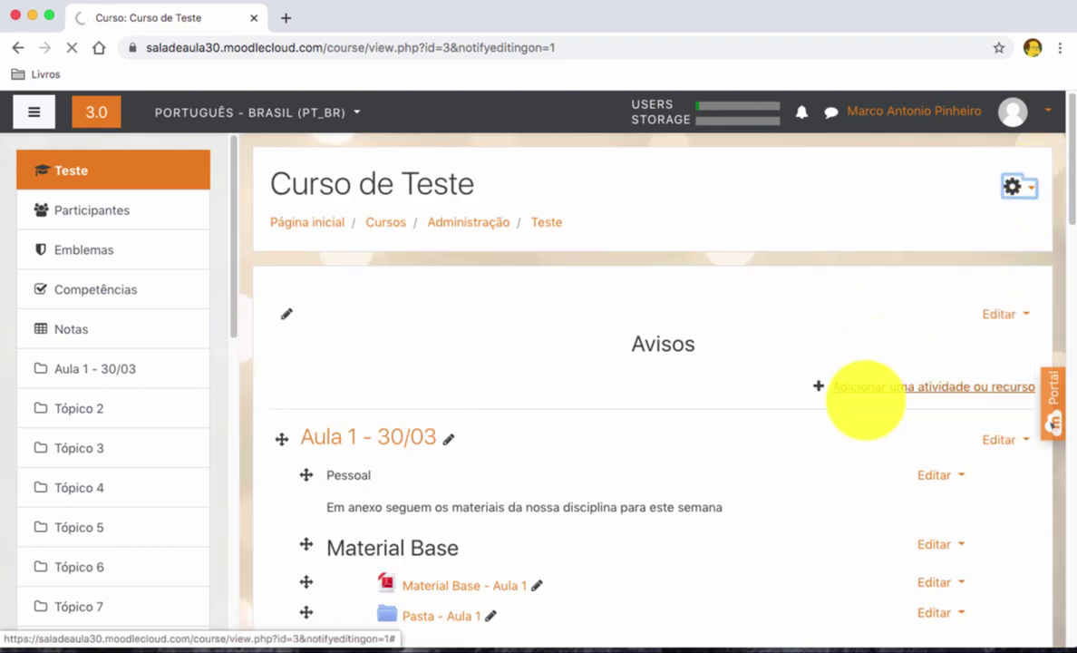
scroll(868, 464, "down", 3)
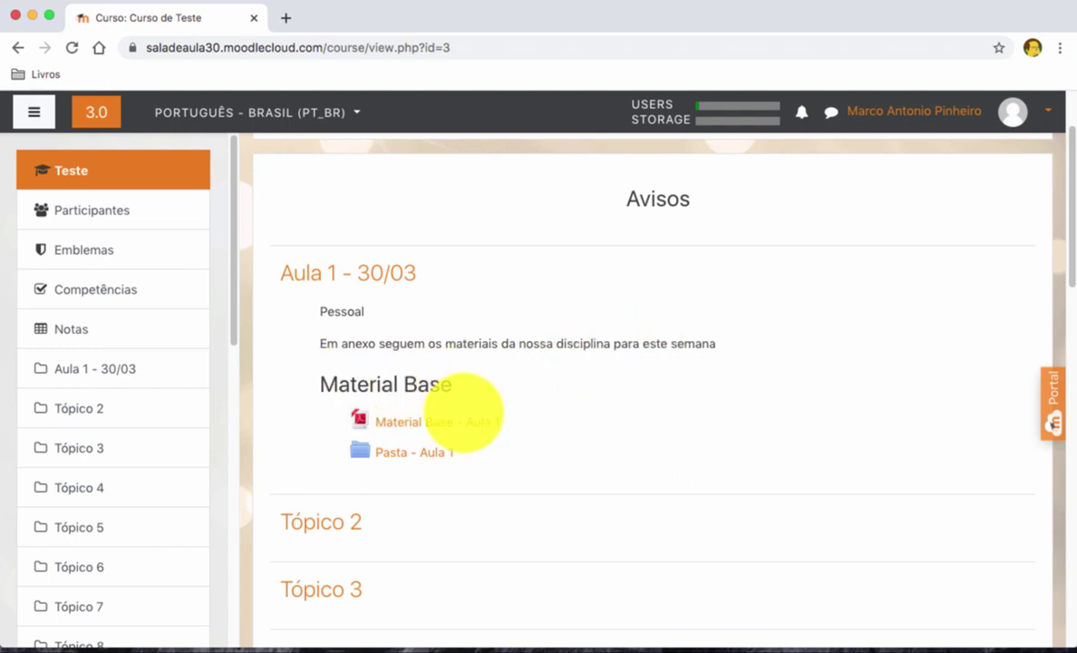
scroll(1059, 384, "up", 2)
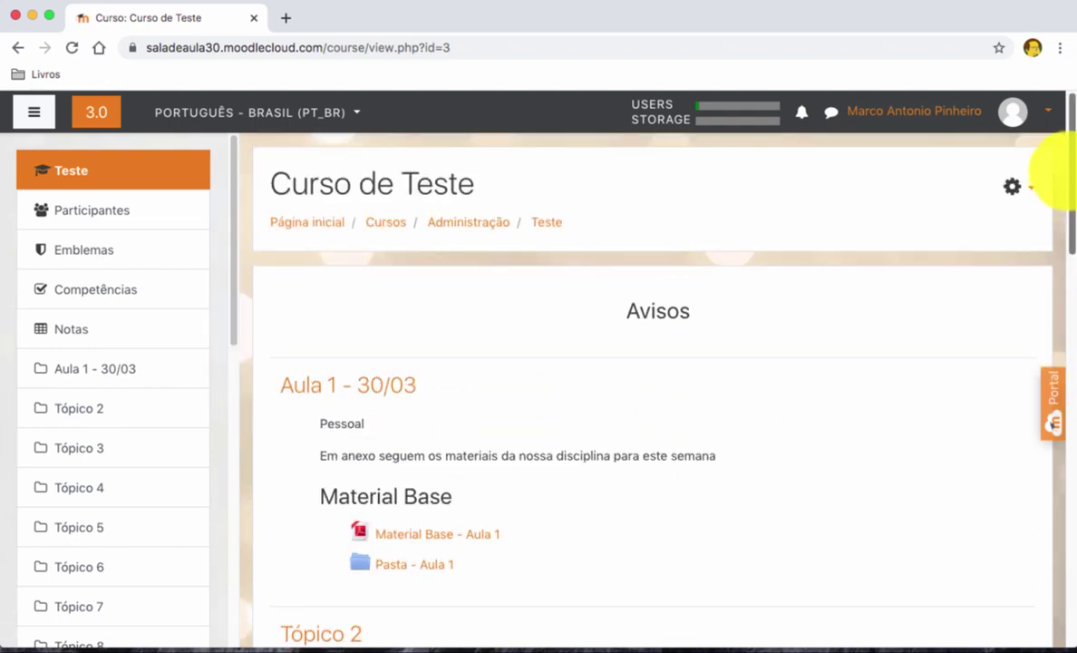
left_click(1013, 186)
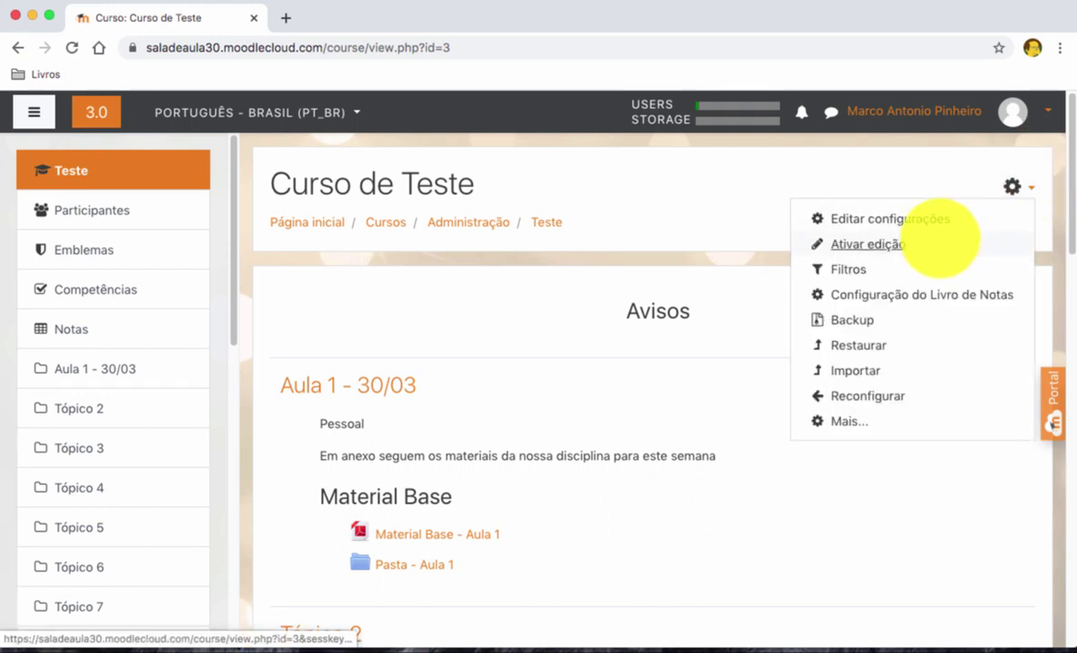
left_click(869, 244)
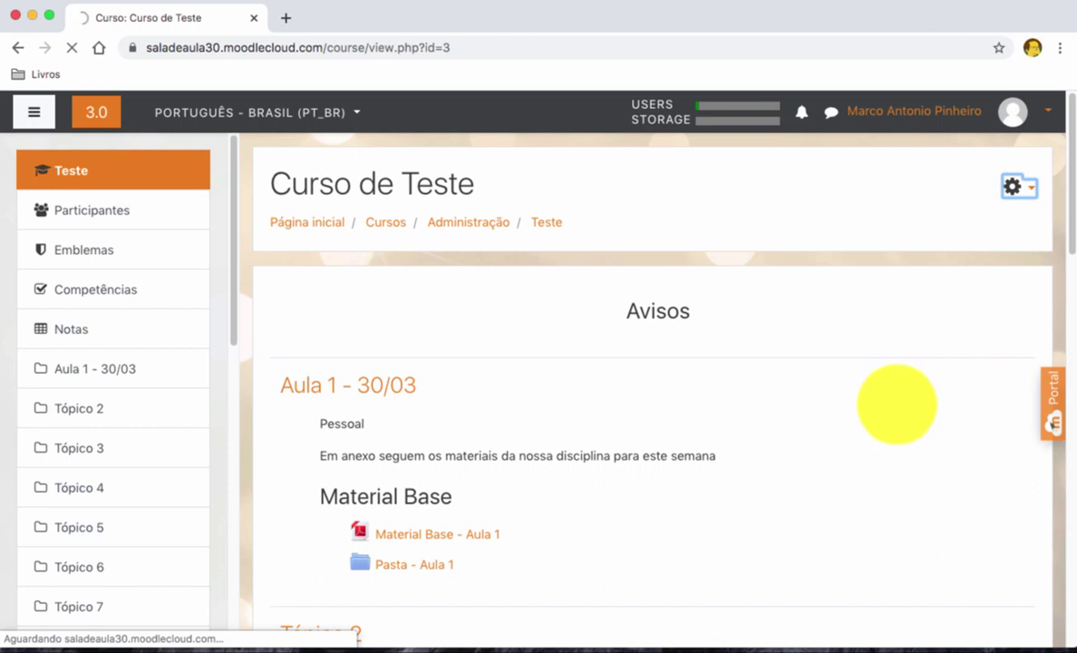
scroll(897, 408, "down", 4)
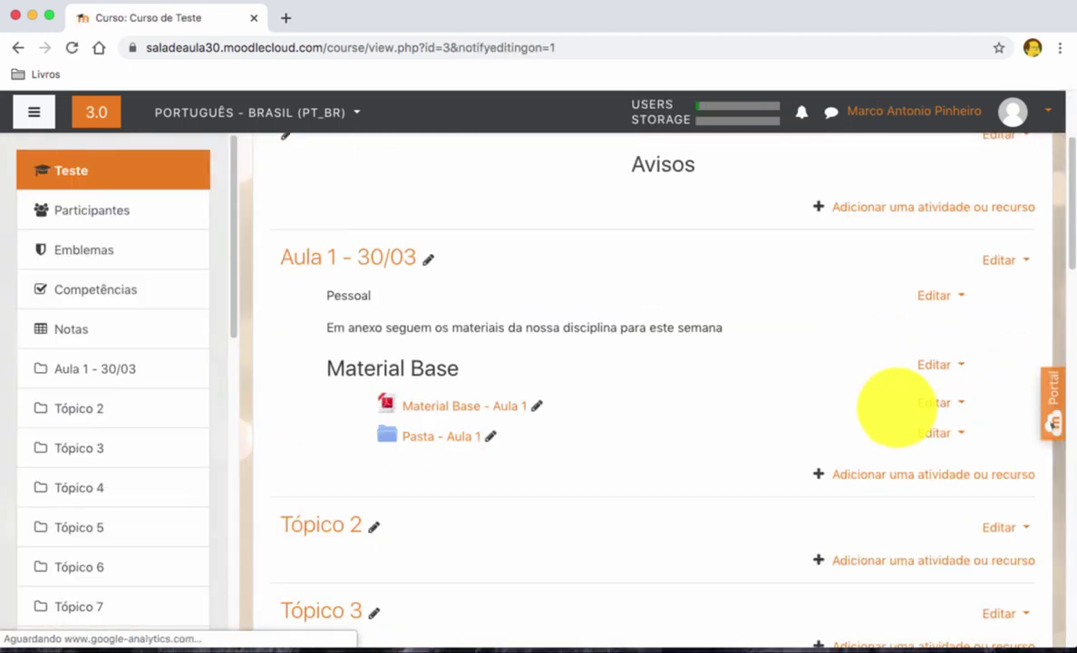
Start adding a new label (Rótulo) resource to the Aula 1 - 30/03 section
scroll(897, 407, "up", 1)
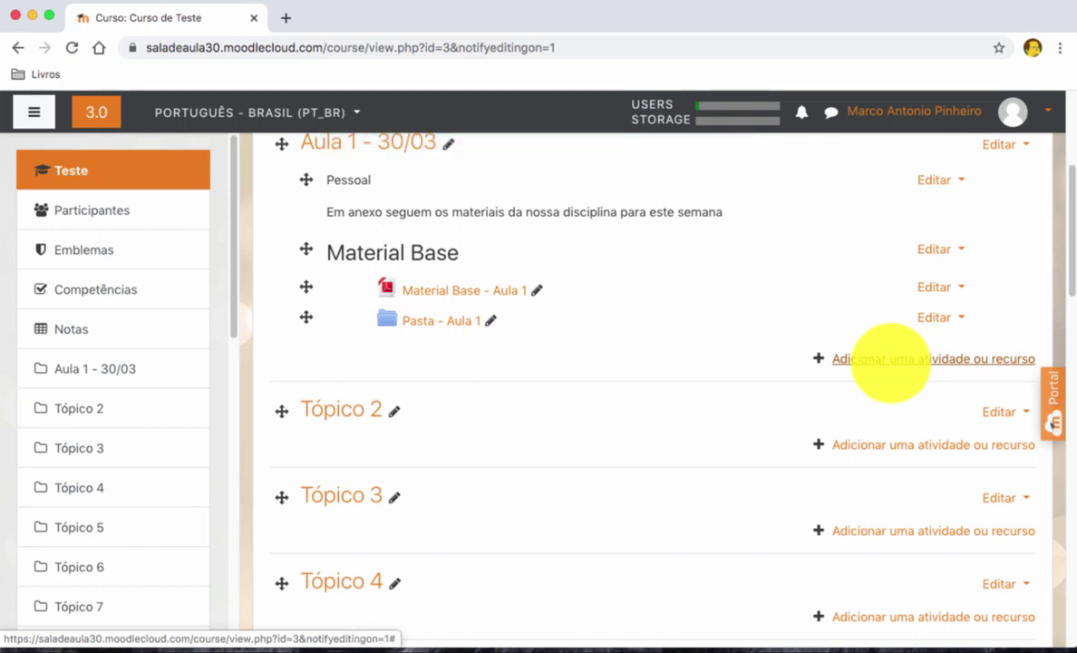
left_click(893, 361)
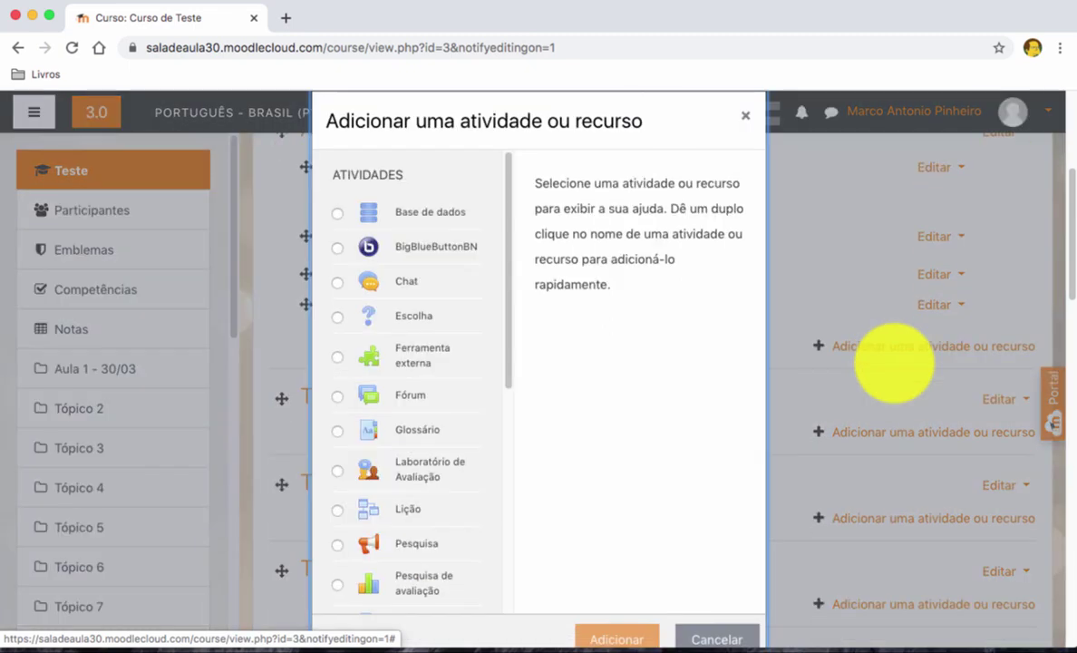
scroll(483, 413, "down", 5)
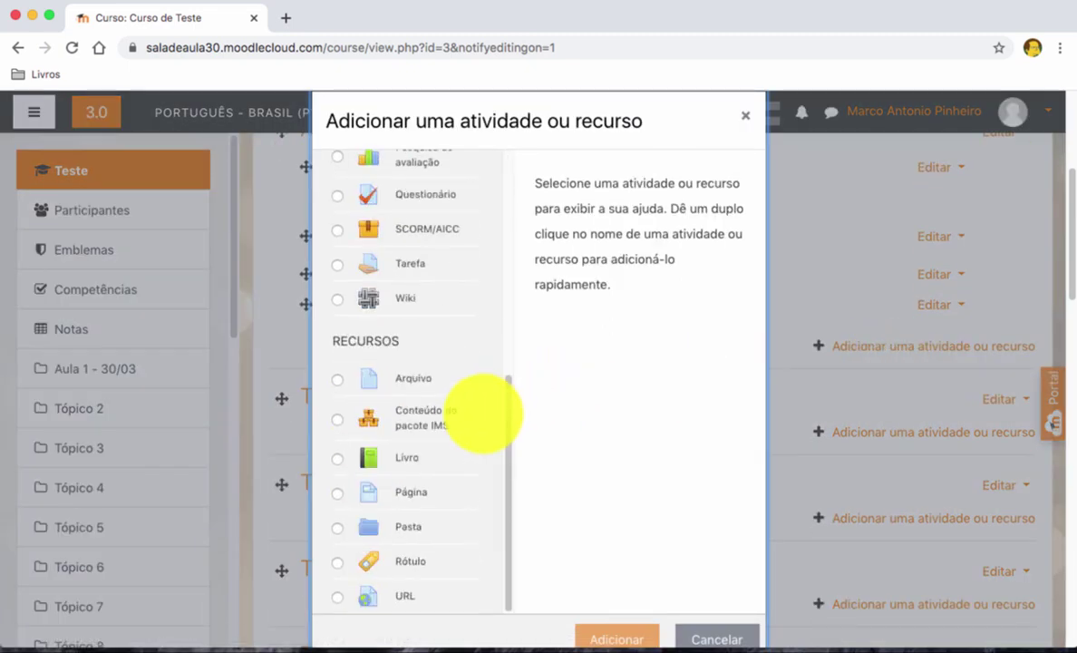
left_click(433, 566)
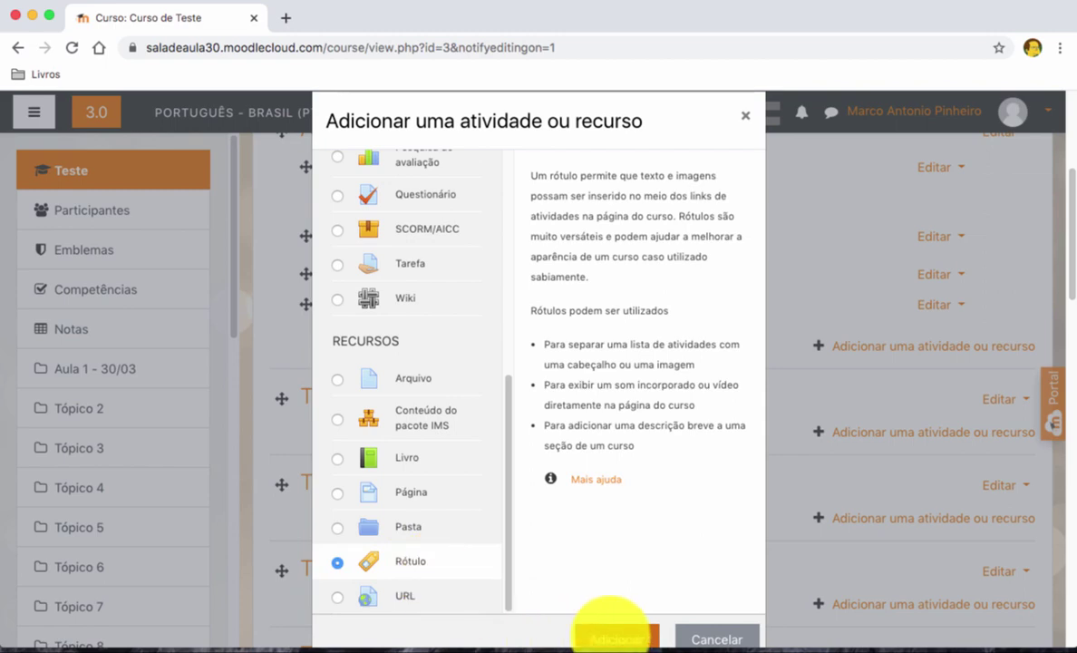
left_click(613, 635)
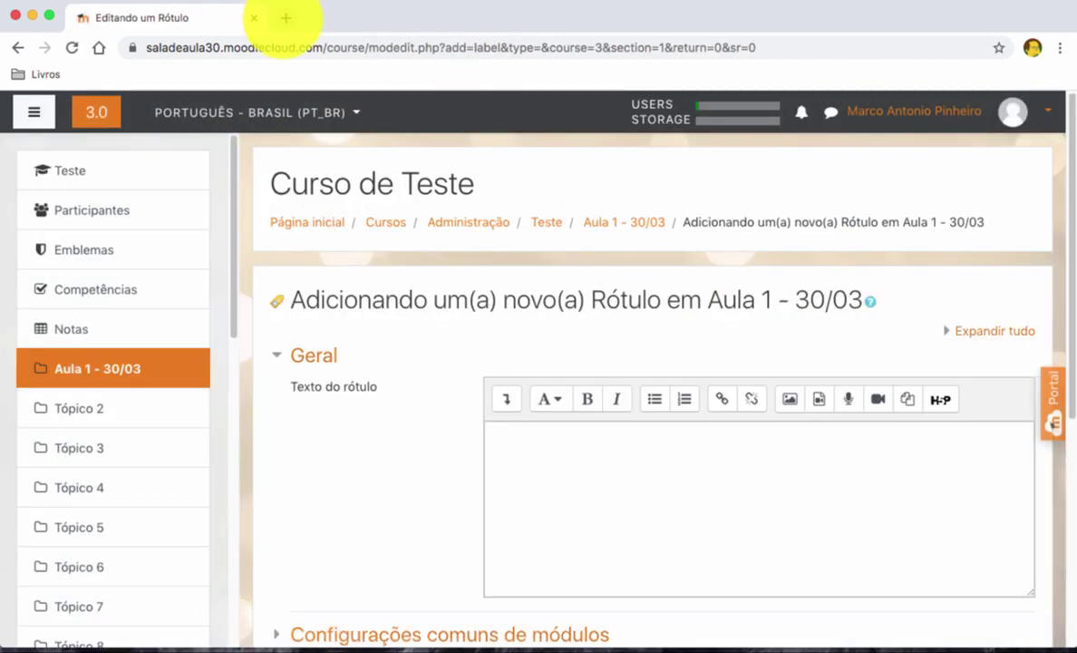
Open YouTube in a new browser tab and open the recommended video "Por que o IPHONE é tão caro? #ATILATECH"
left_click(285, 18)
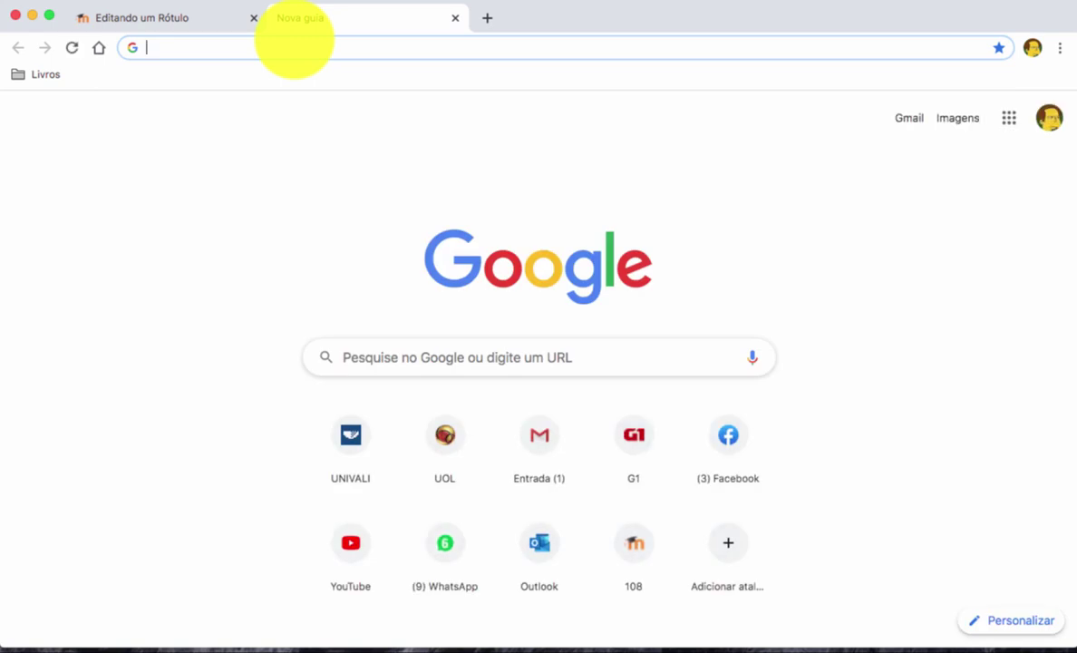
type("you")
key("Return")
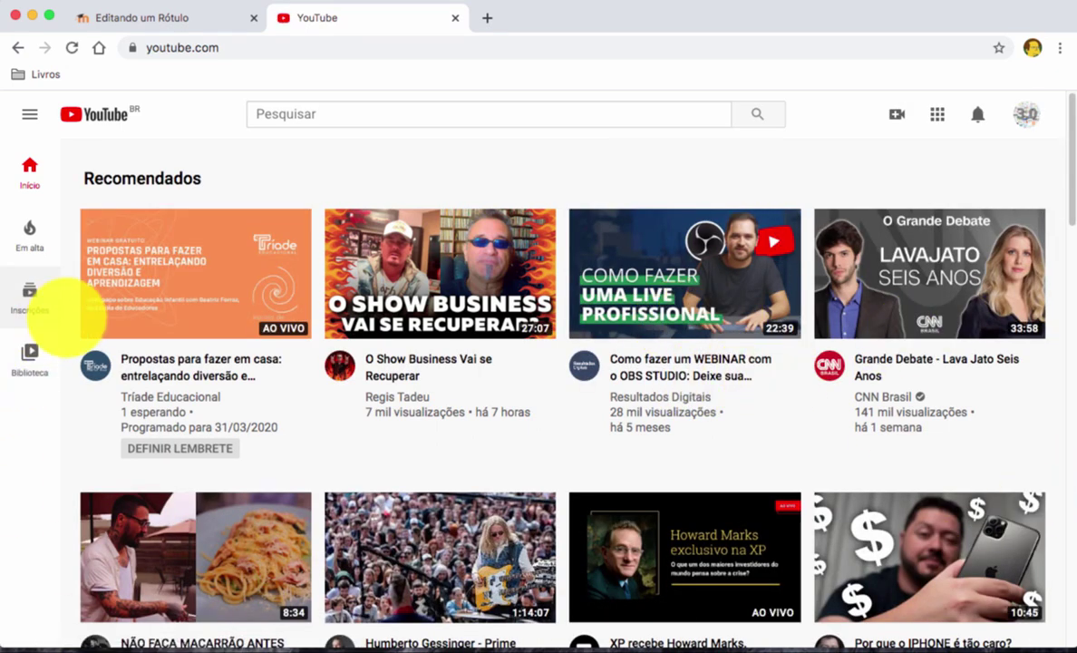
left_click(143, 304)
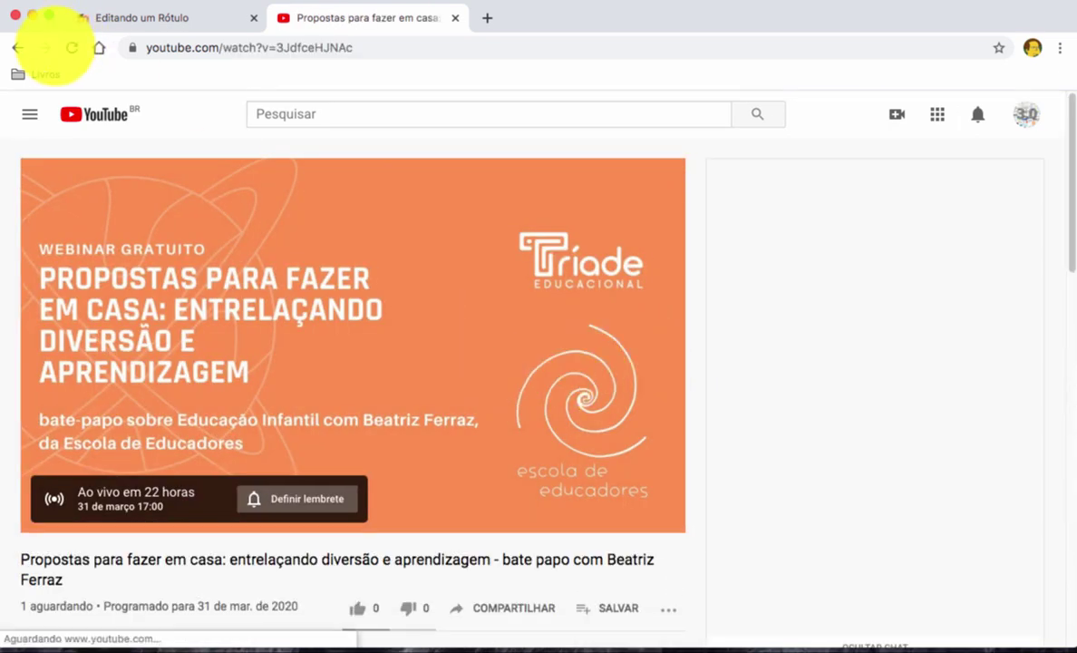
left_click(18, 47)
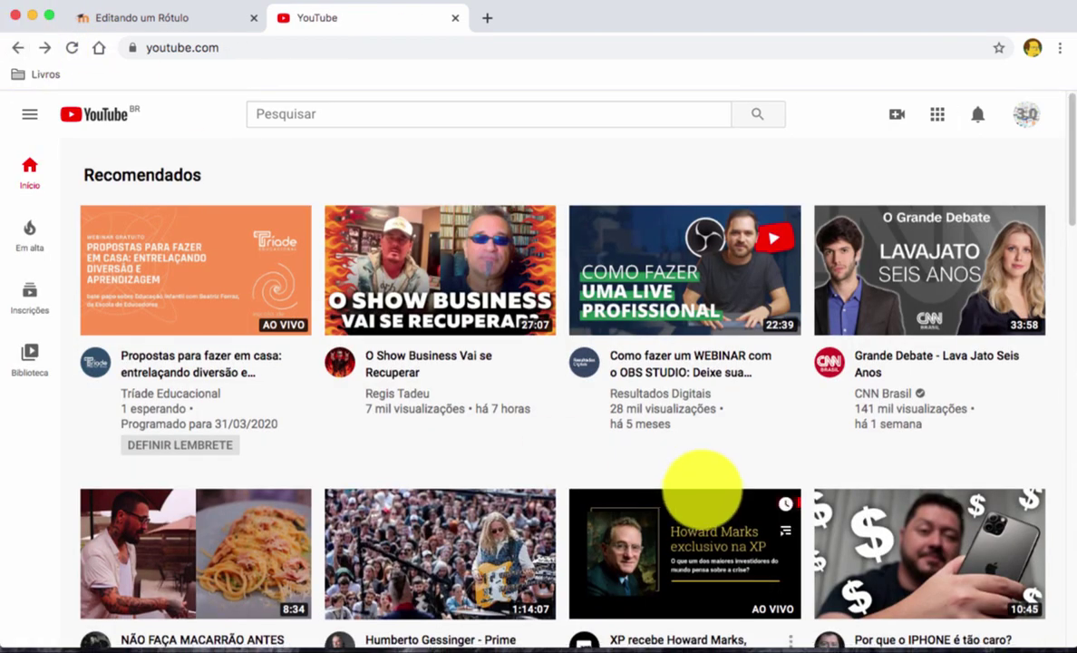
scroll(802, 471, "down", 2)
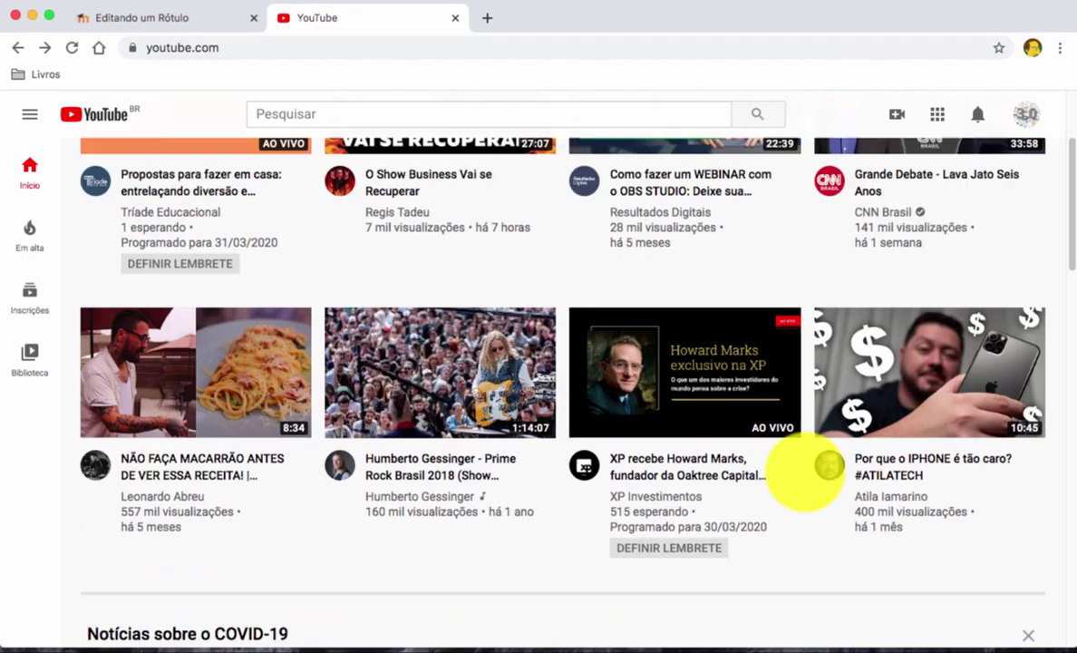
left_click(894, 457)
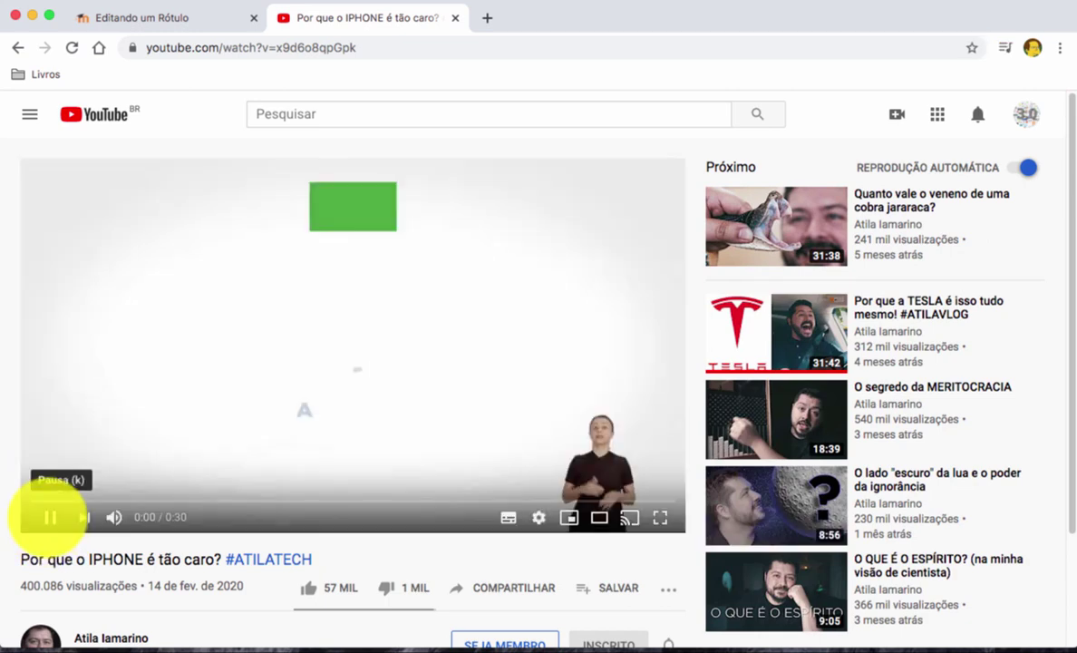
Pause the video and copy its iframe embed code from the sharing options
left_click(50, 515)
scroll(730, 439, "down", 3)
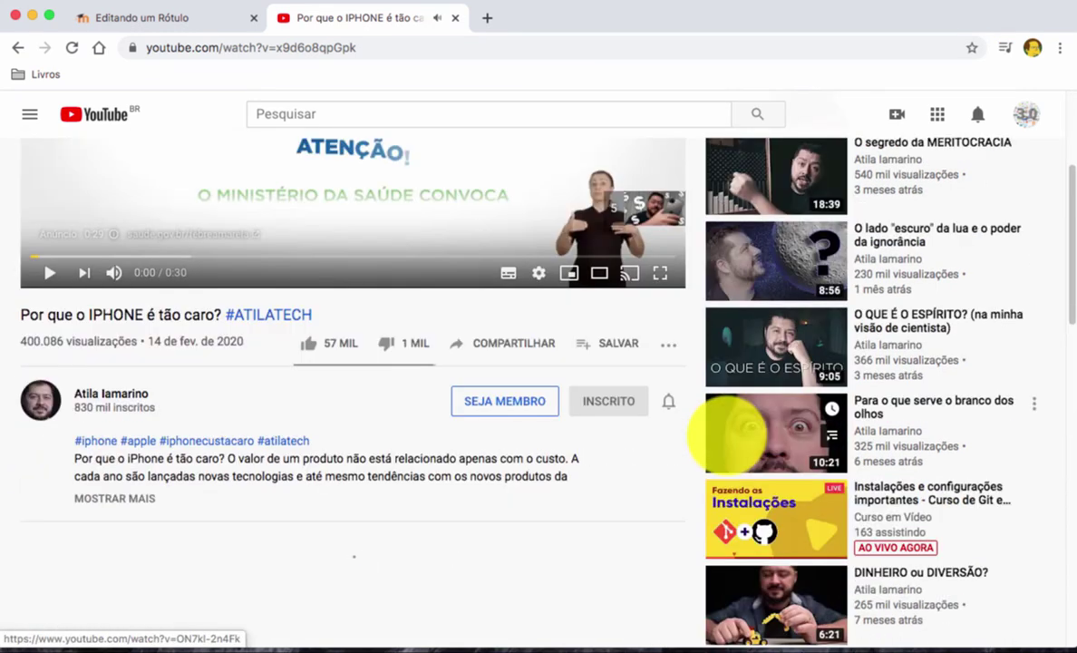
left_click(484, 337)
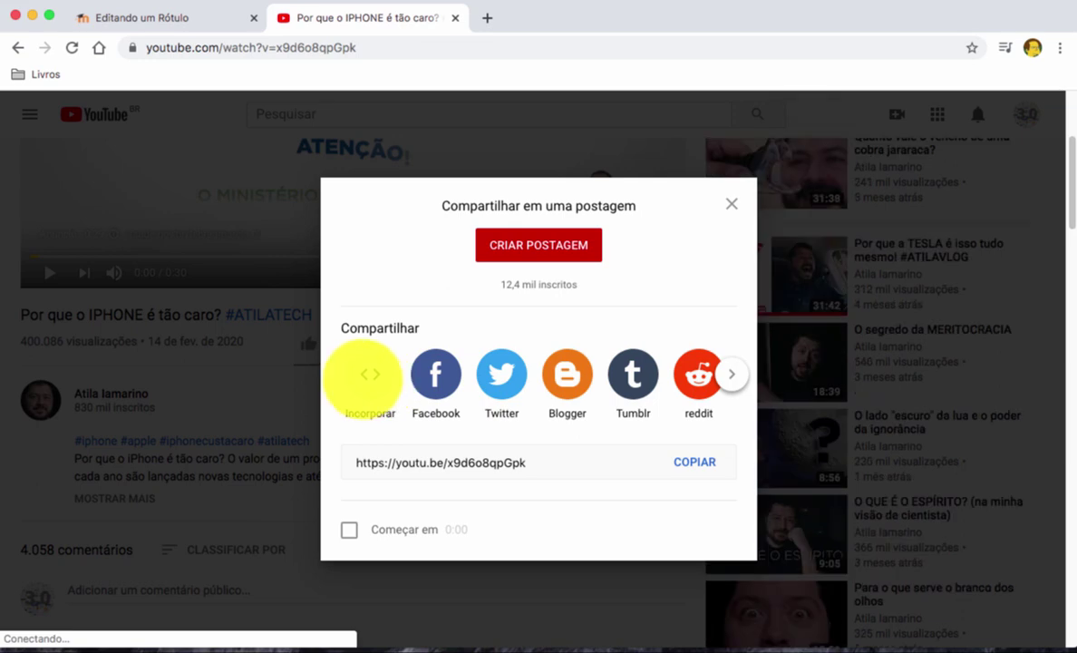
left_click(370, 375)
left_click(721, 325)
key("super+c")
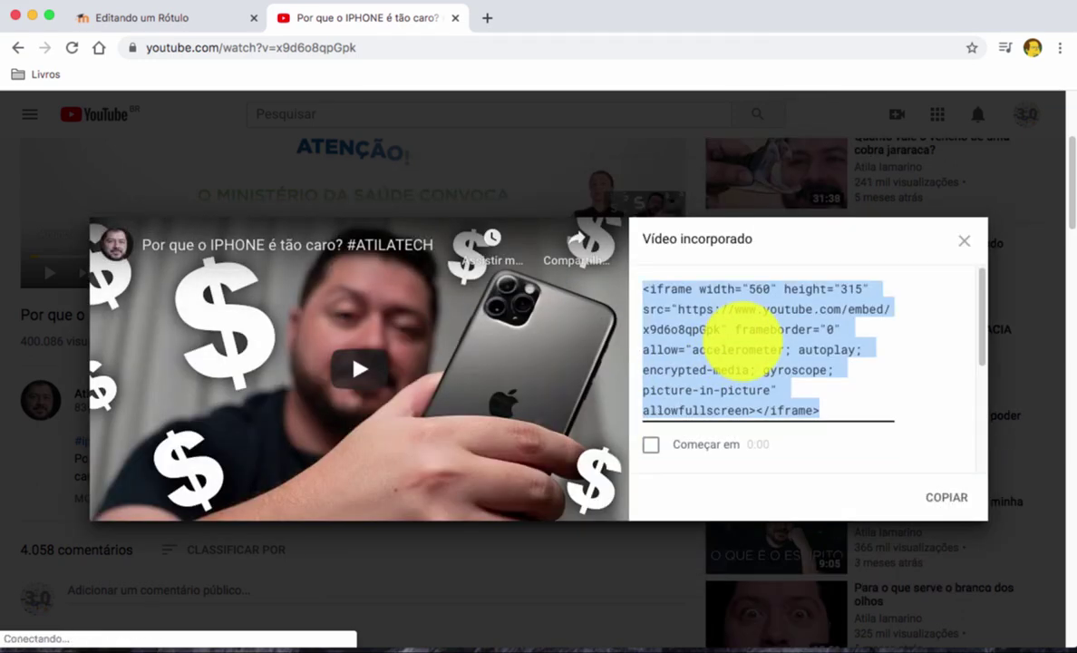
Switch to the Moodle label form, replace the label text's HTML source with the copied YouTube embed code, and save back to the course
left_click(123, 18)
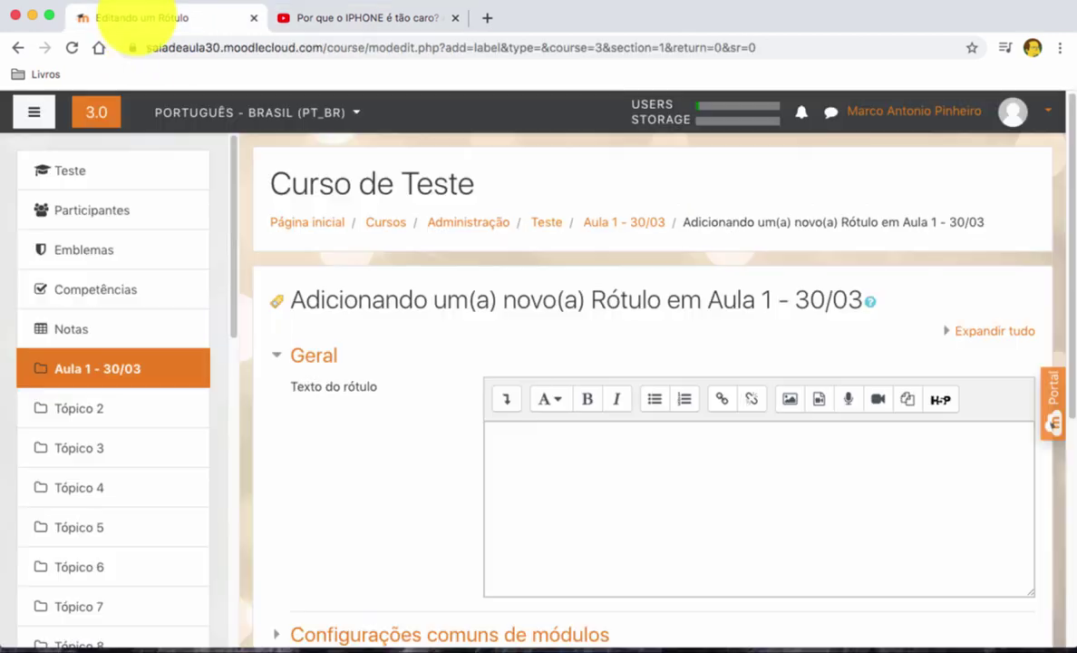
scroll(981, 587, "down", 1)
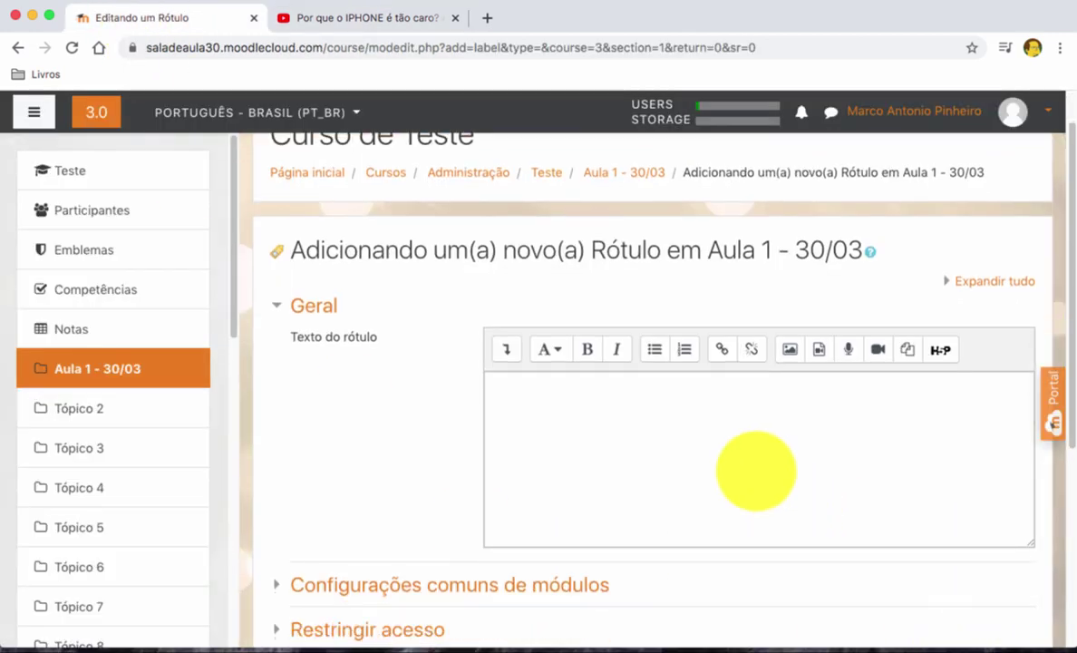
left_click(740, 426)
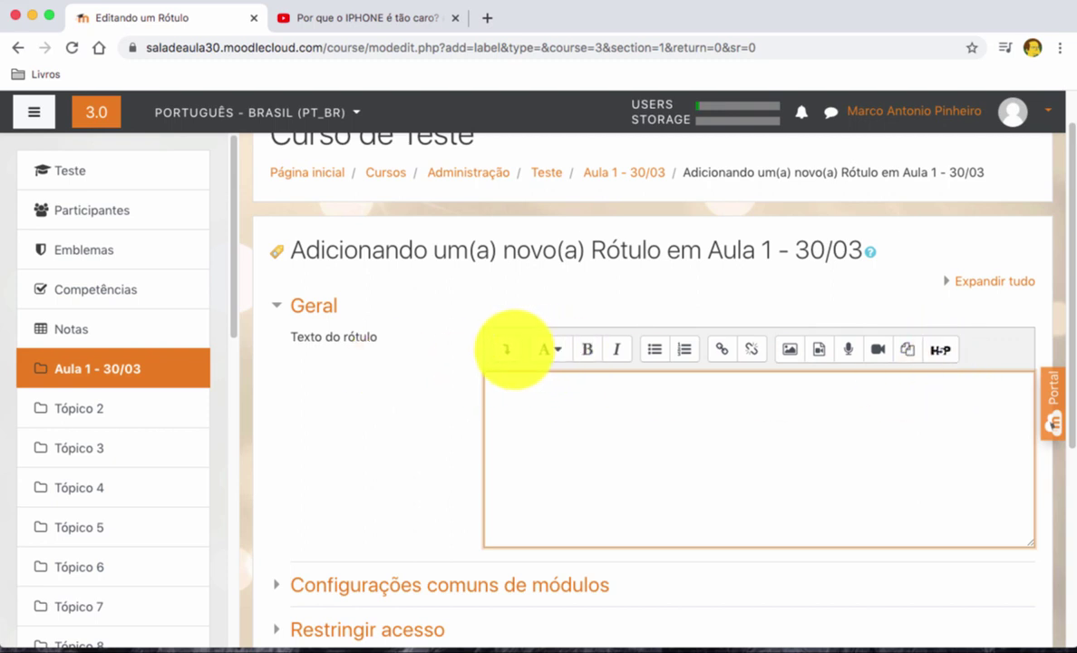
left_click(508, 349)
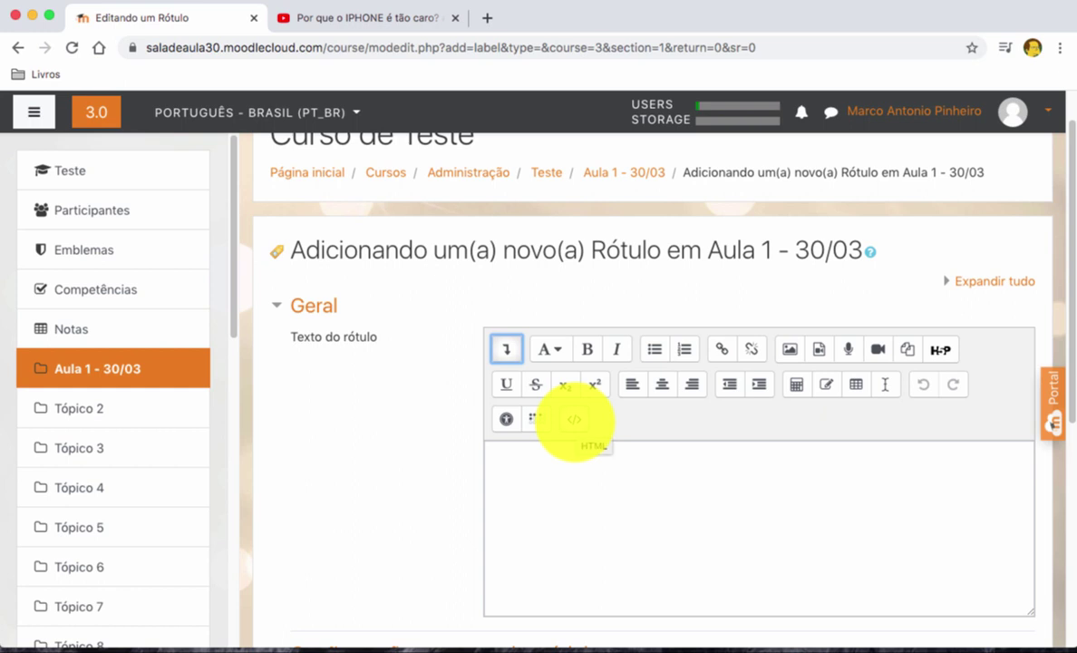
left_click(574, 419)
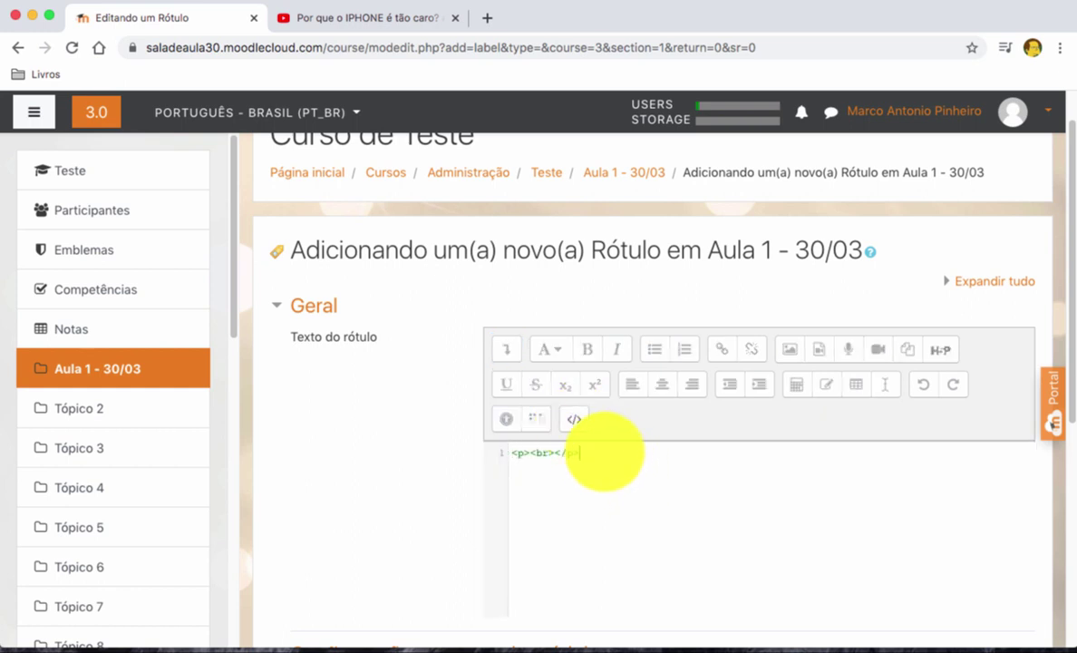
left_click_drag(603, 452, 512, 451)
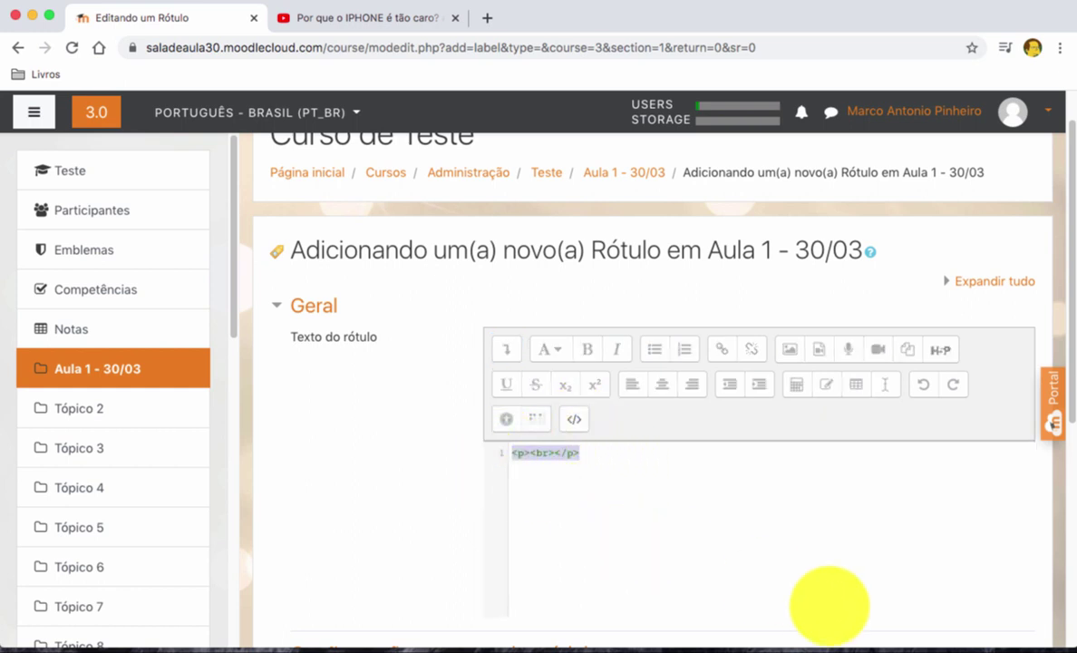
key("super+v")
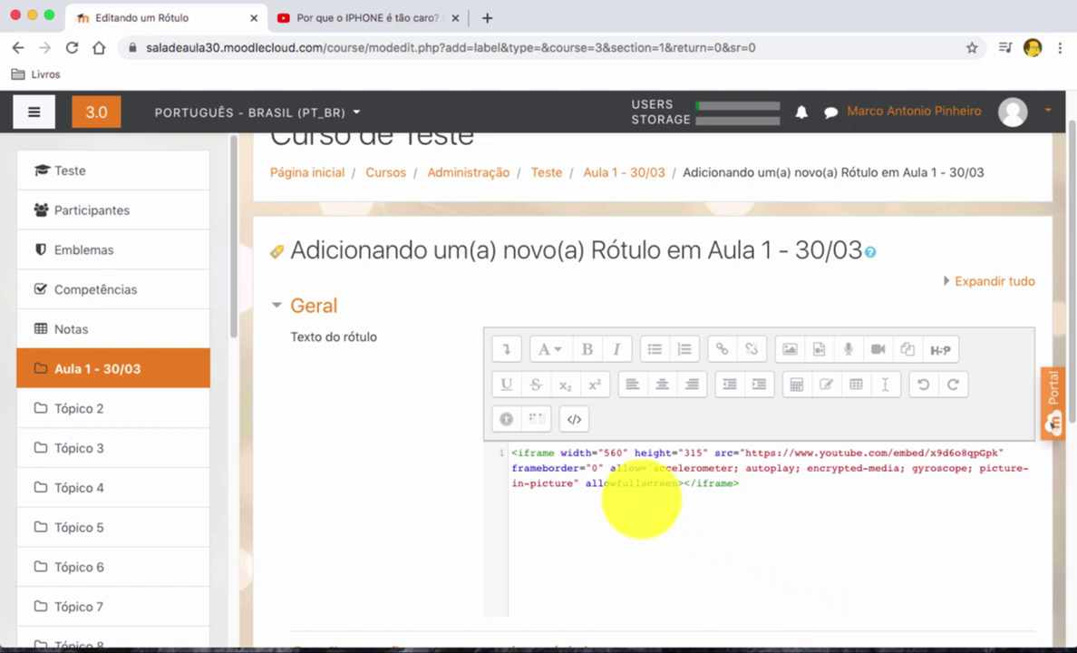
left_click(574, 419)
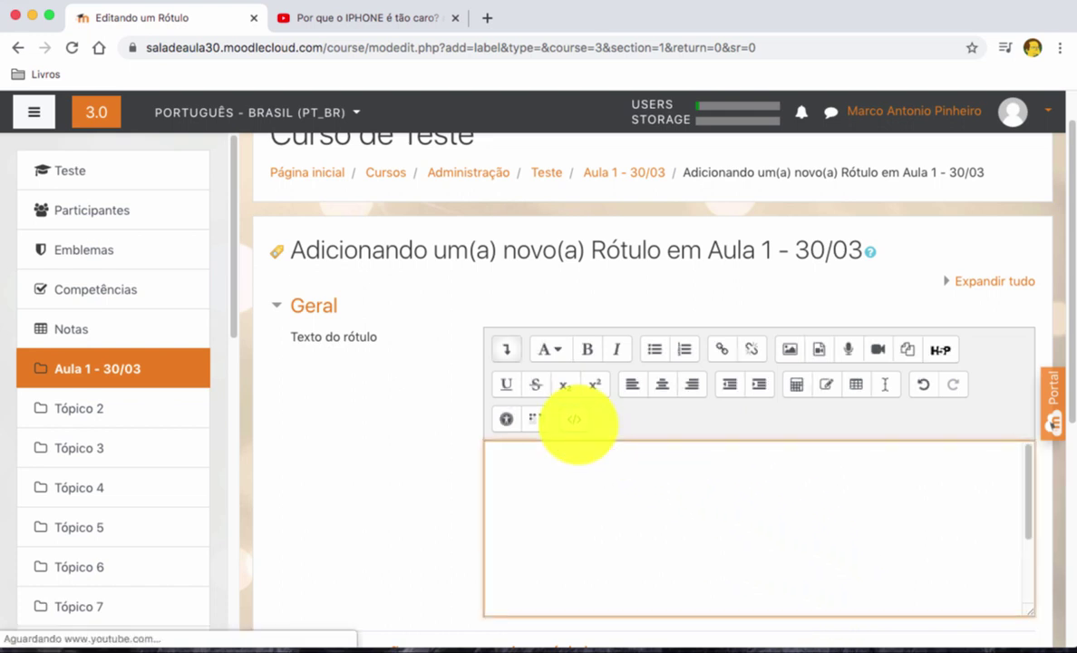
scroll(925, 512, "down", 6)
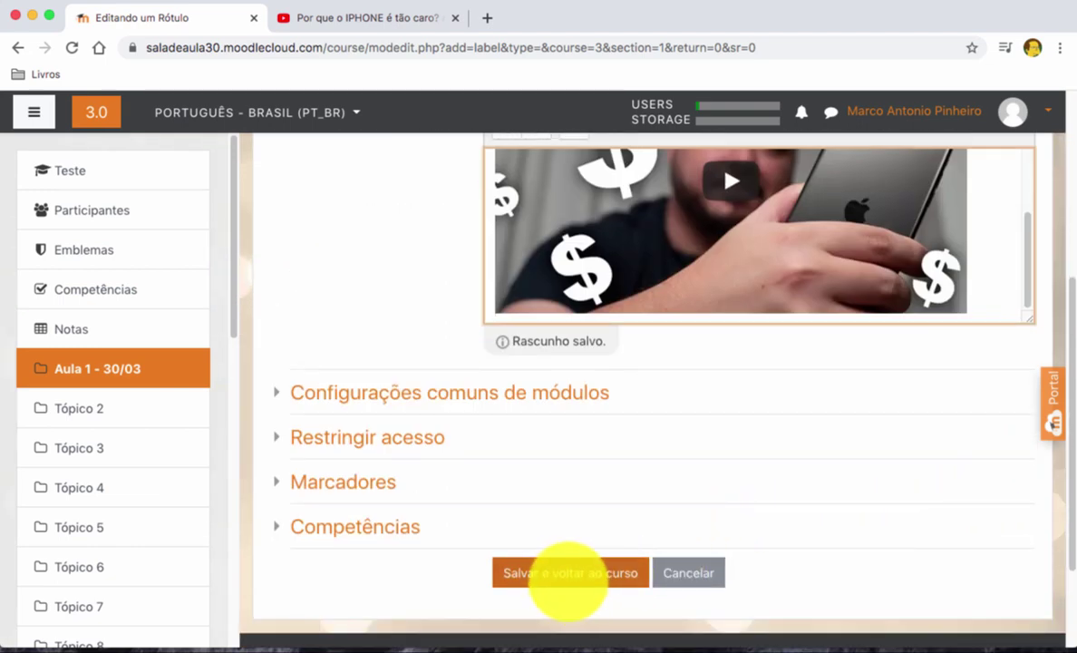
left_click(572, 578)
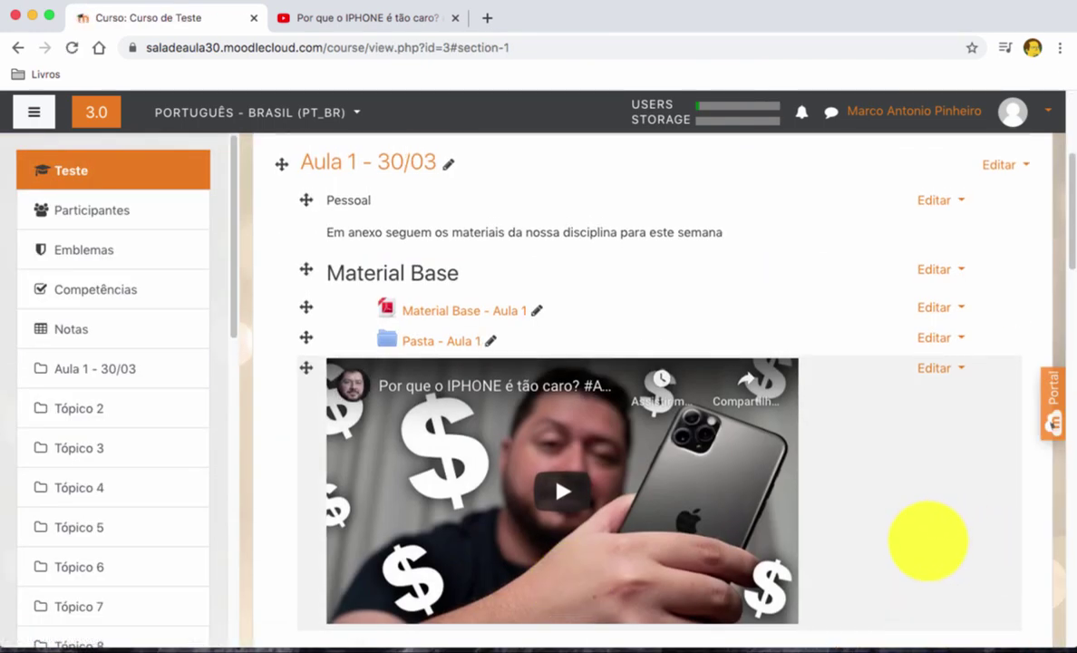
Start adding a new URL resource to the Aula 1 - 30/03 section
scroll(929, 538, "down", 2)
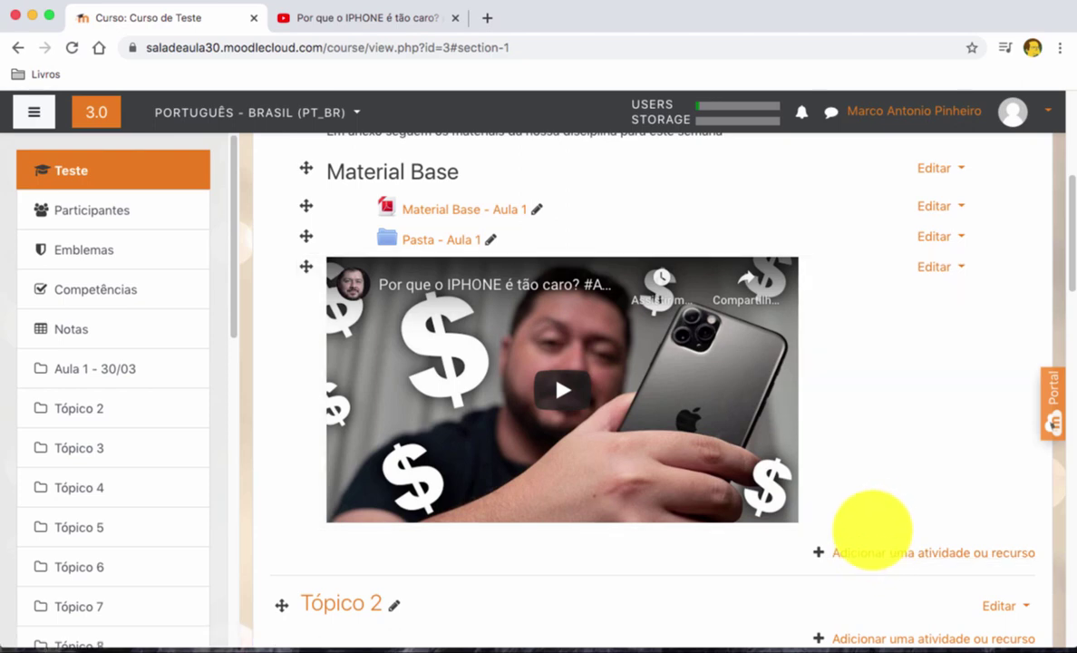
scroll(872, 530, "down", 3)
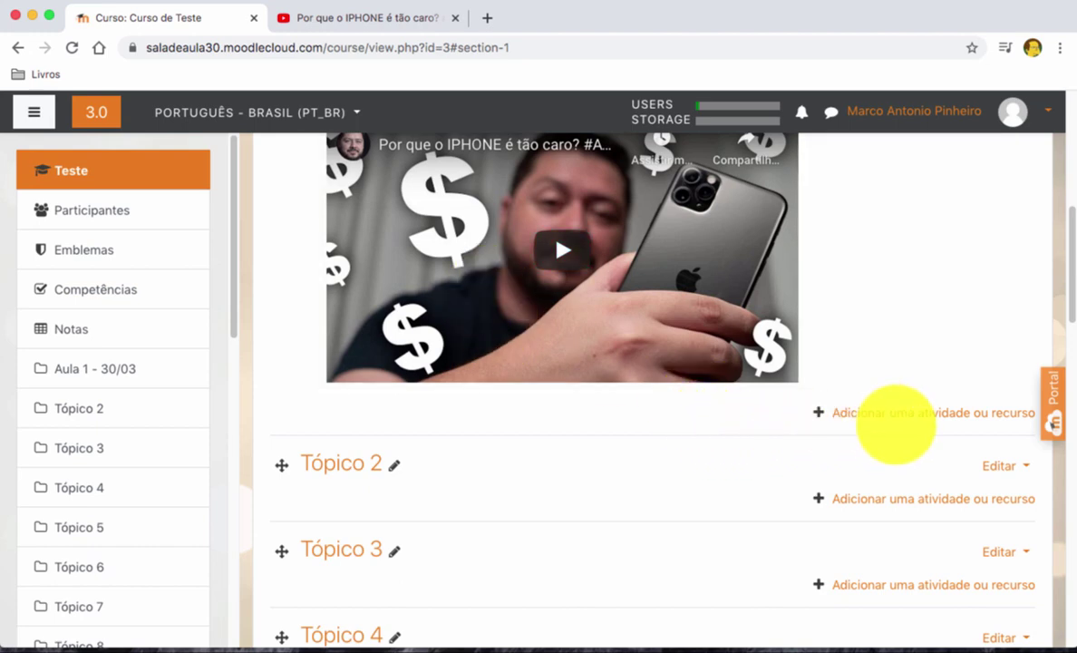
left_click(930, 413)
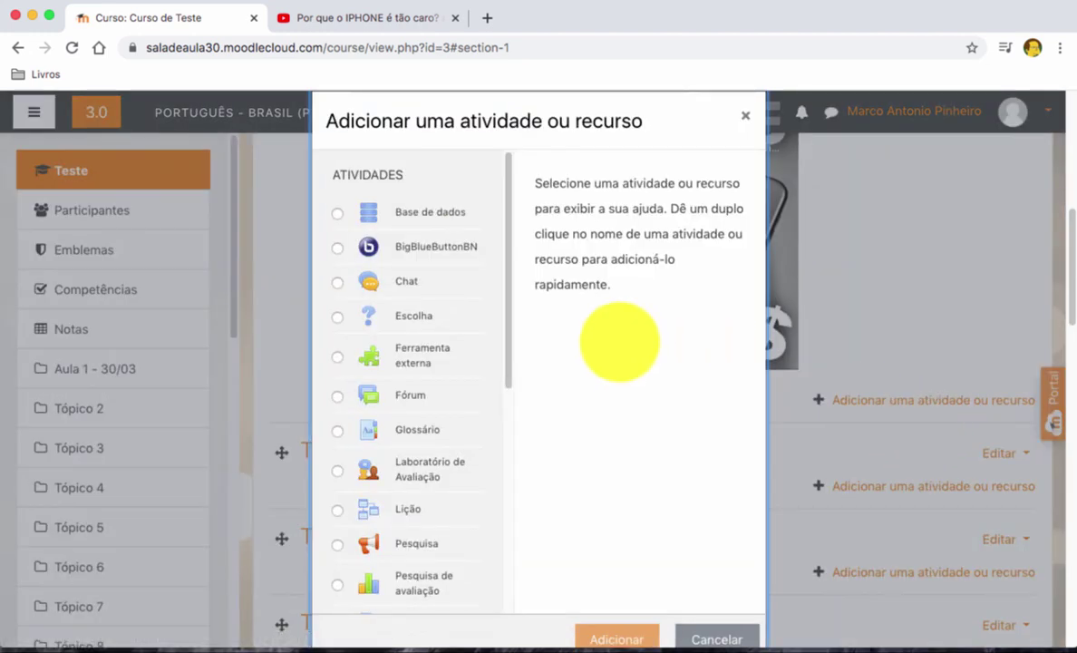
scroll(399, 396, "down", 5)
scroll(407, 392, "down", 2)
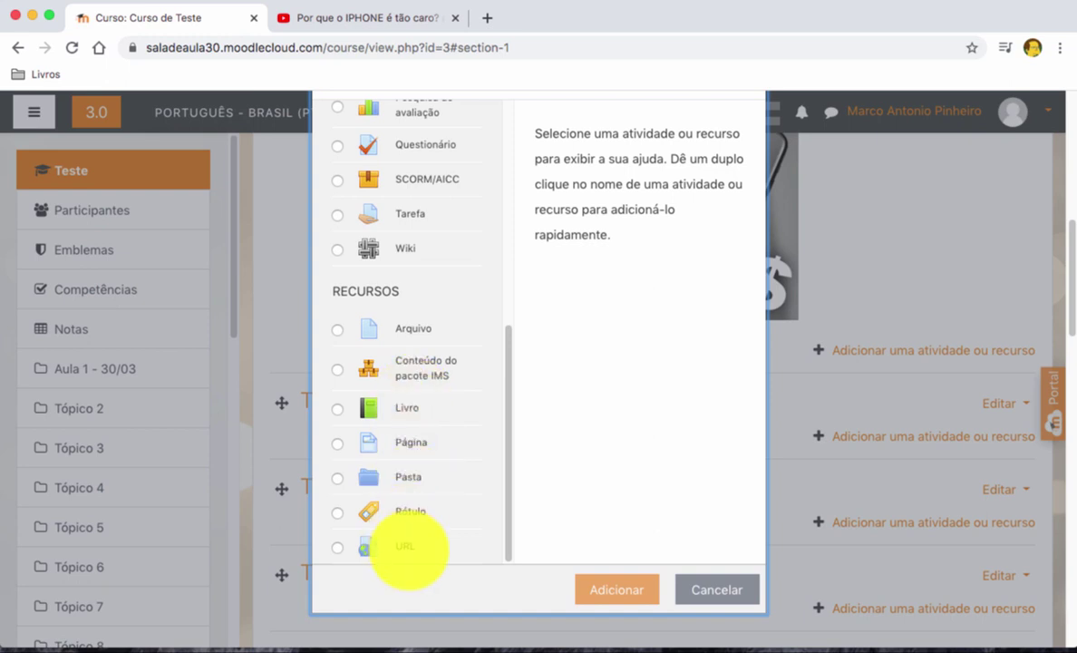
left_click(405, 547)
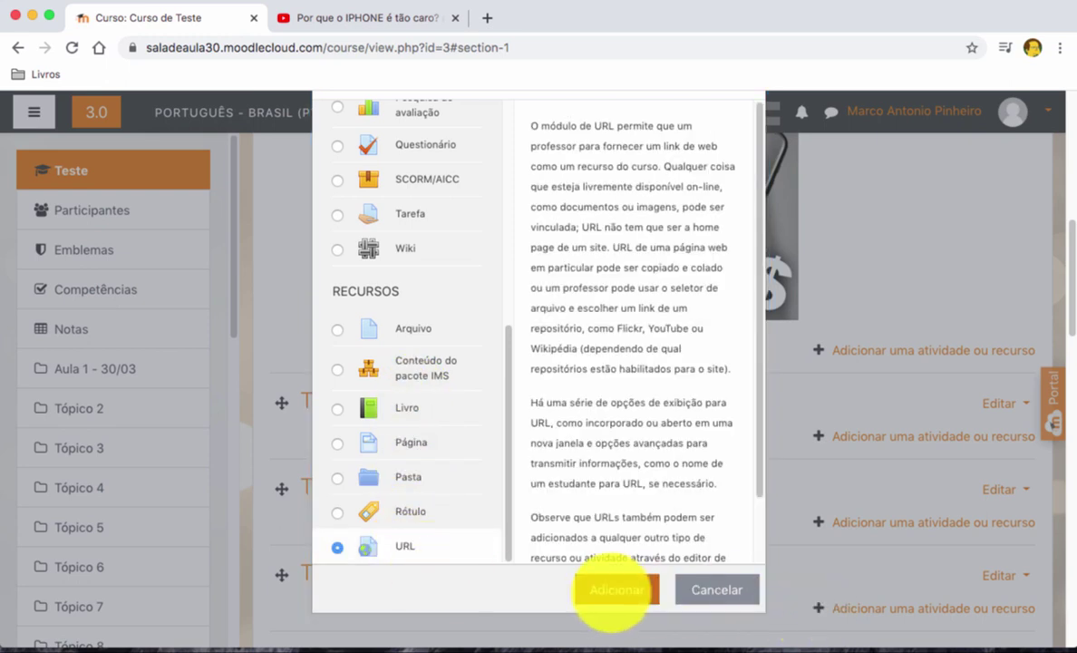
left_click(617, 590)
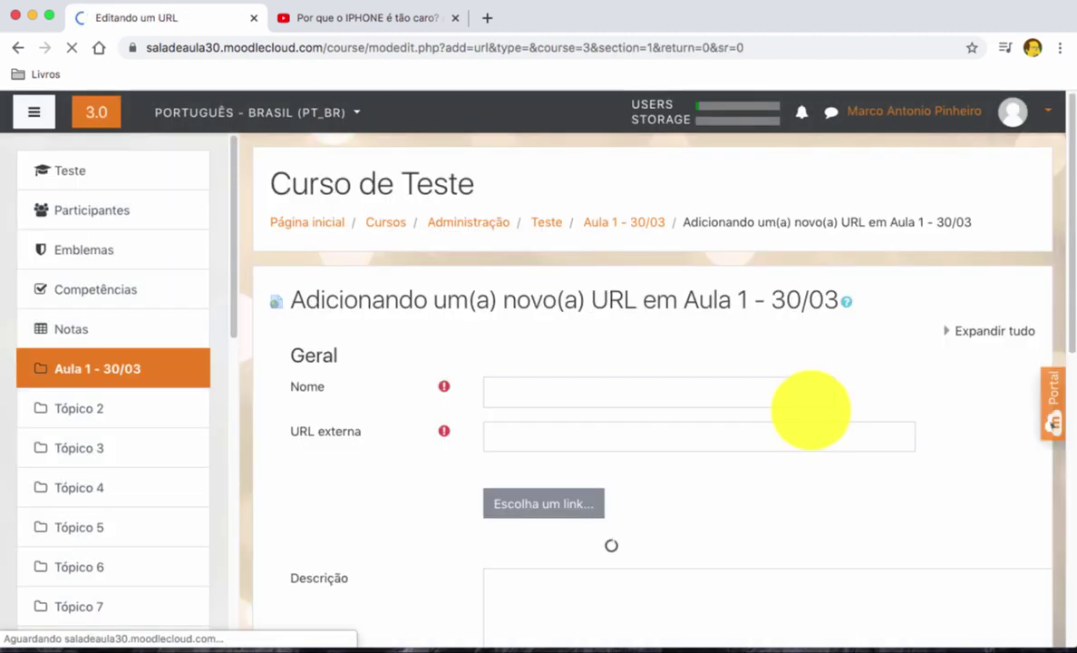
left_click(647, 389)
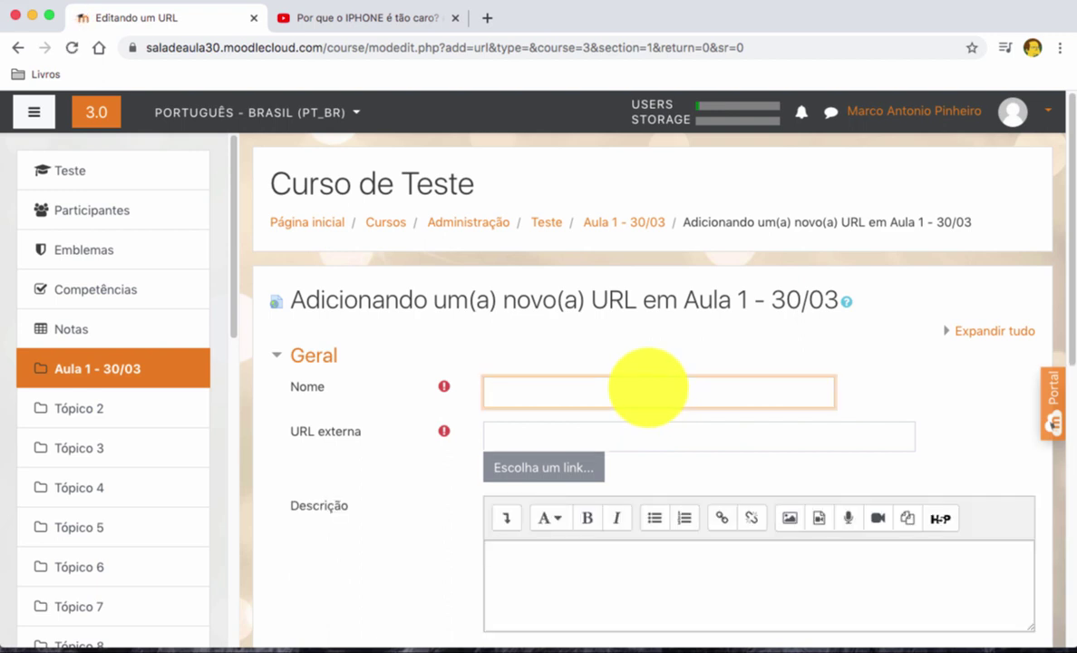
type("Site do Mec")
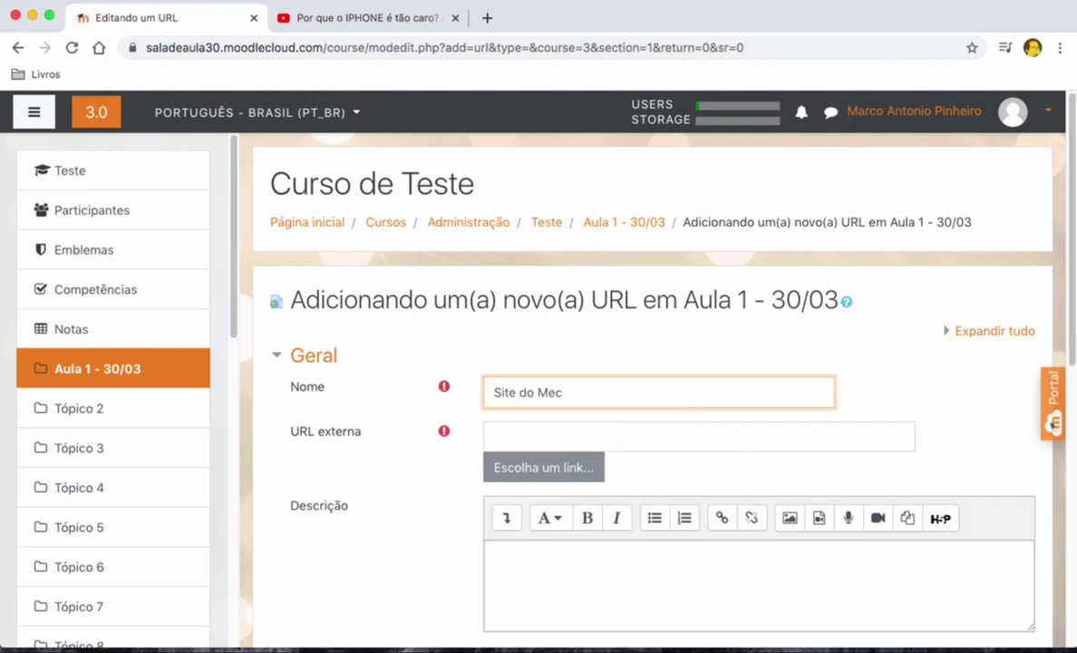
key("Tab")
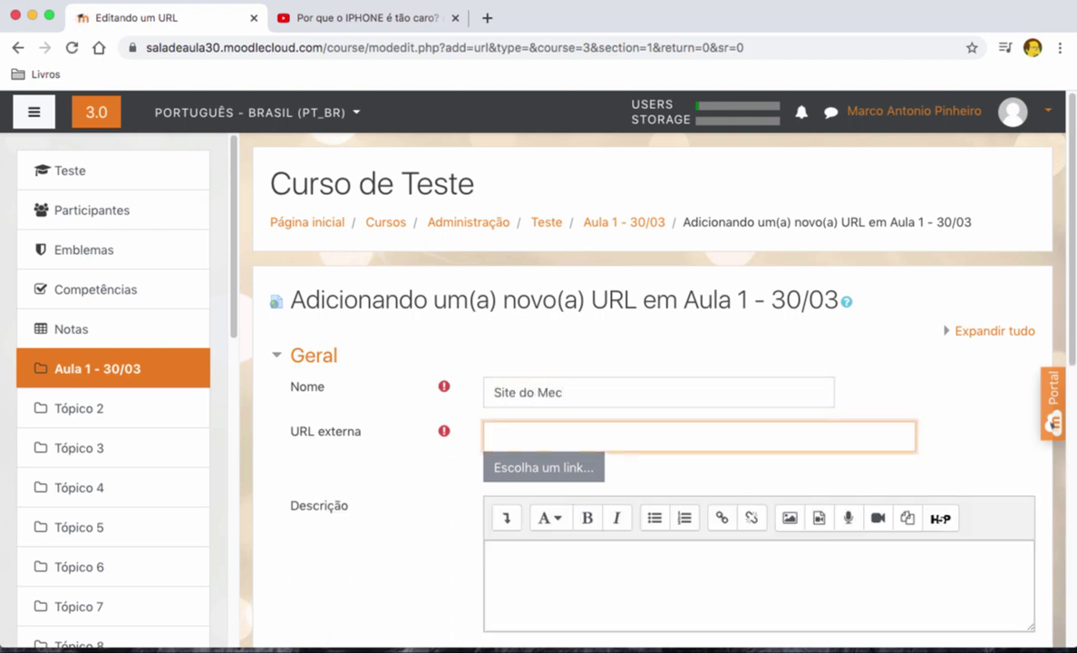
type("www.mec.gov.br")
Set the URL's appearance to display in a pop-up window (Em uma janela pop-up) and save back to the course
scroll(649, 389, "down", 5)
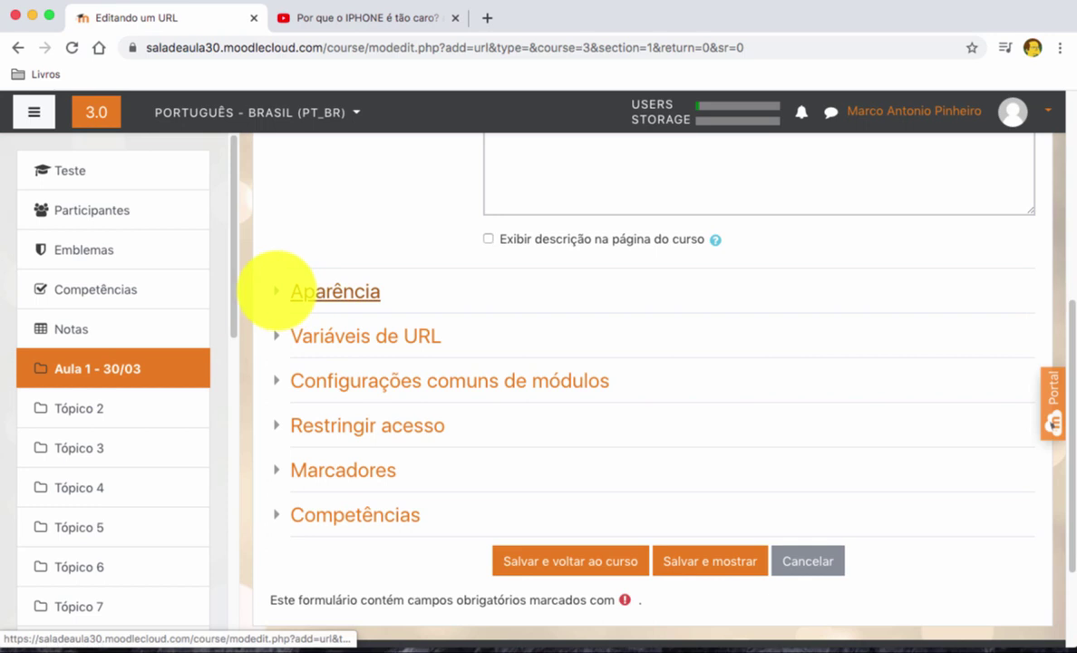
left_click(287, 292)
left_click(560, 328)
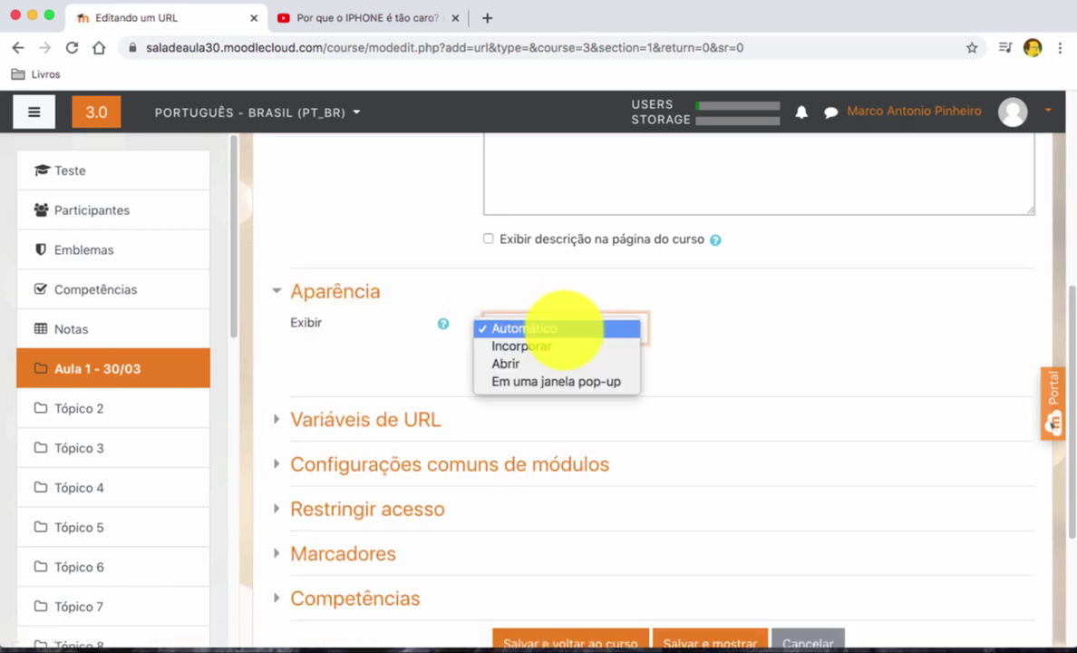
left_click(562, 381)
scroll(742, 388, "down", 3)
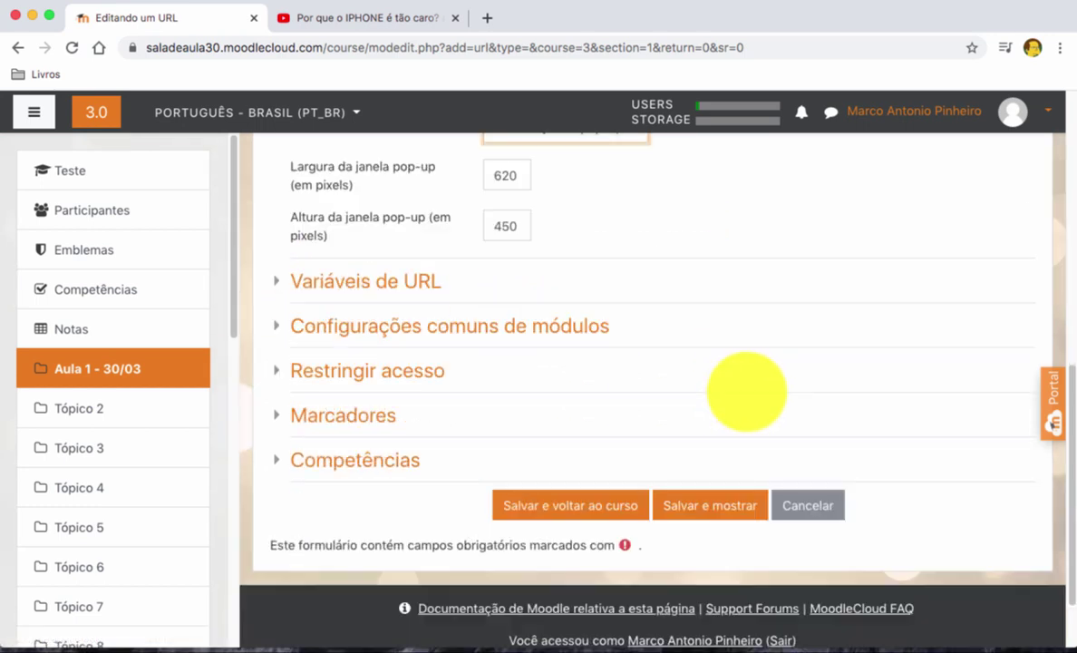
left_click(571, 505)
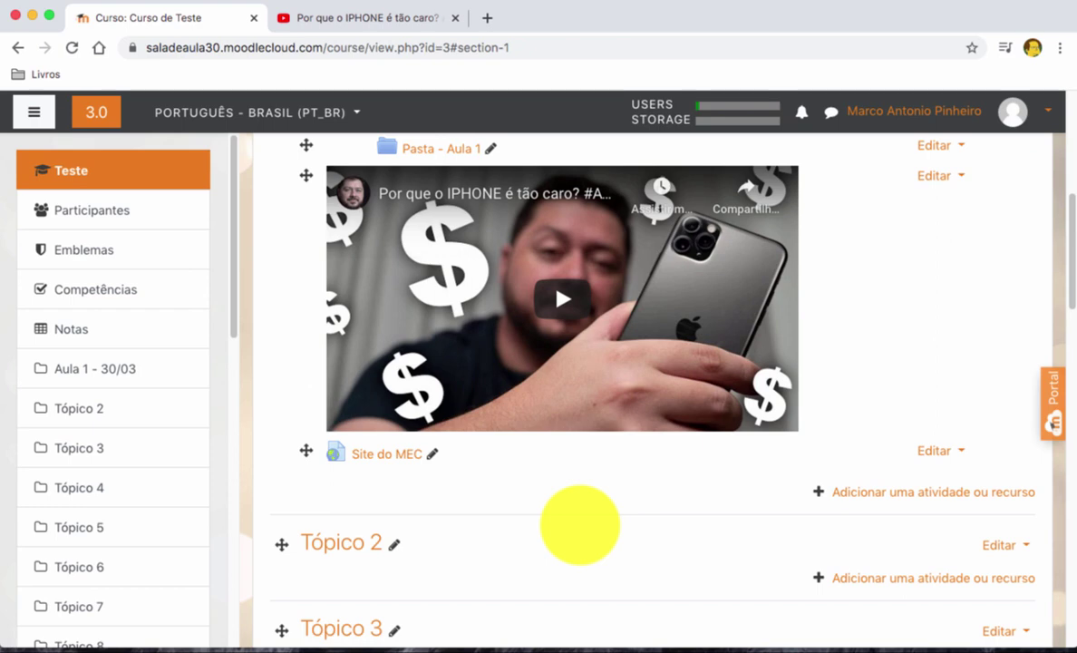
Review the Aula 1 - 30/03 section's labels, PDF, folder, embedded video and Site do MEC link on the course page
scroll(656, 486, "up", 3)
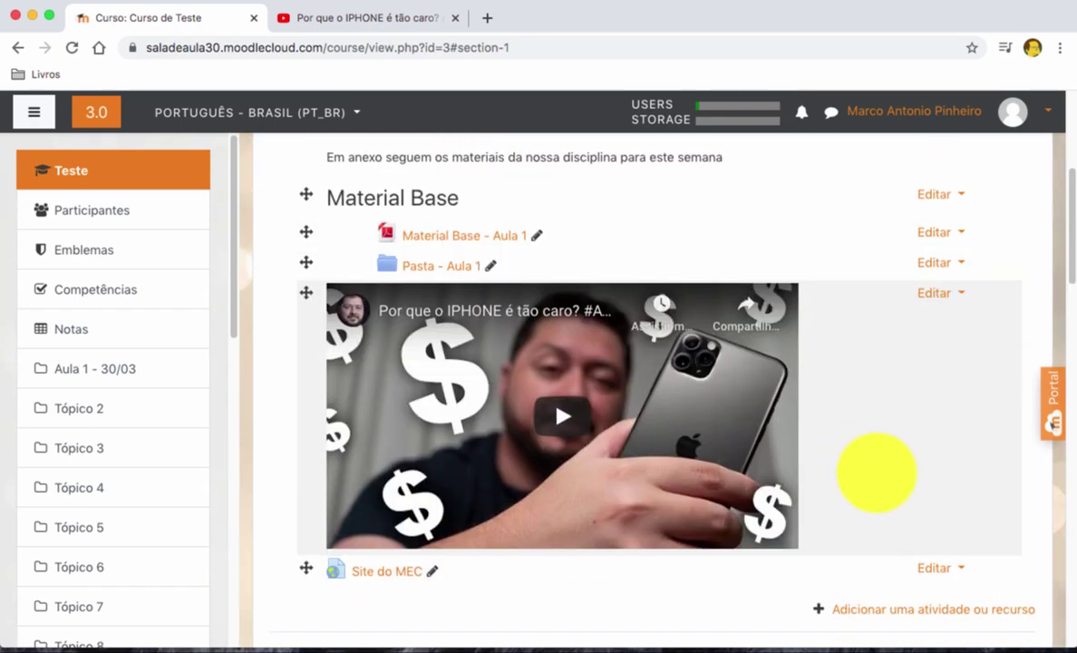
scroll(914, 456, "up", 1)
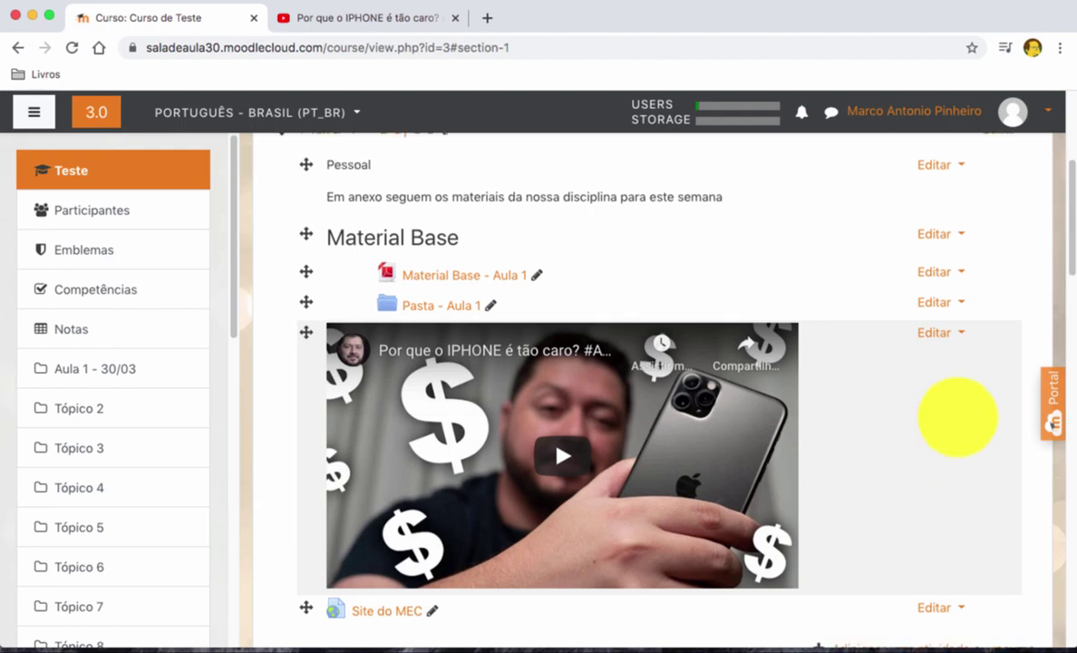
scroll(955, 413, "up", 7)
scroll(772, 475, "down", 4)
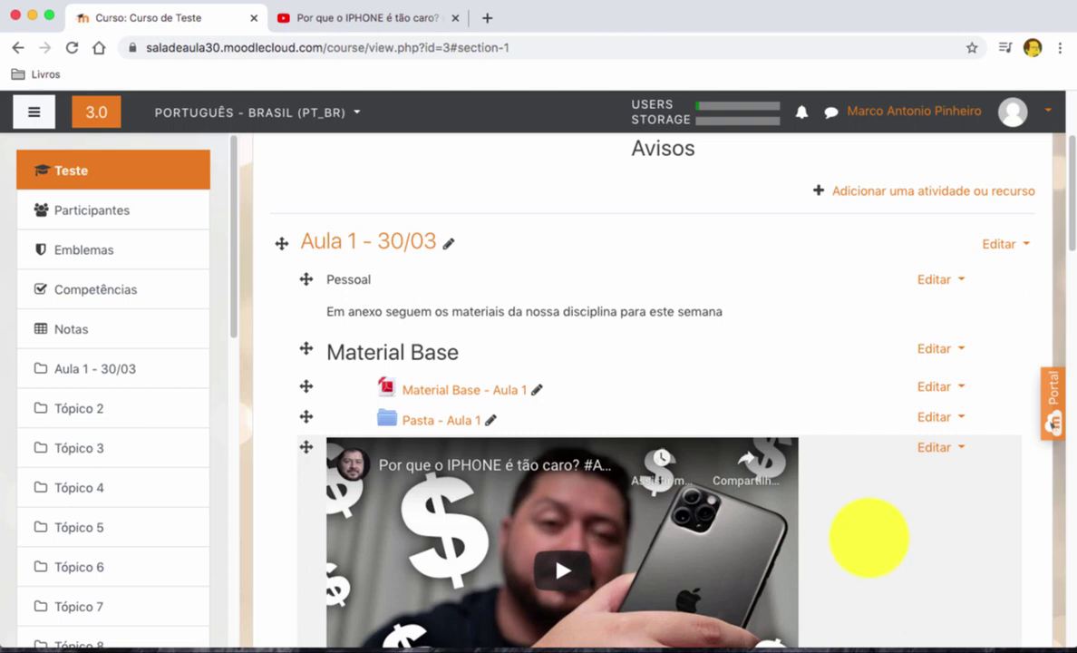
scroll(869, 537, "down", 3)
scroll(869, 537, "up", 1)
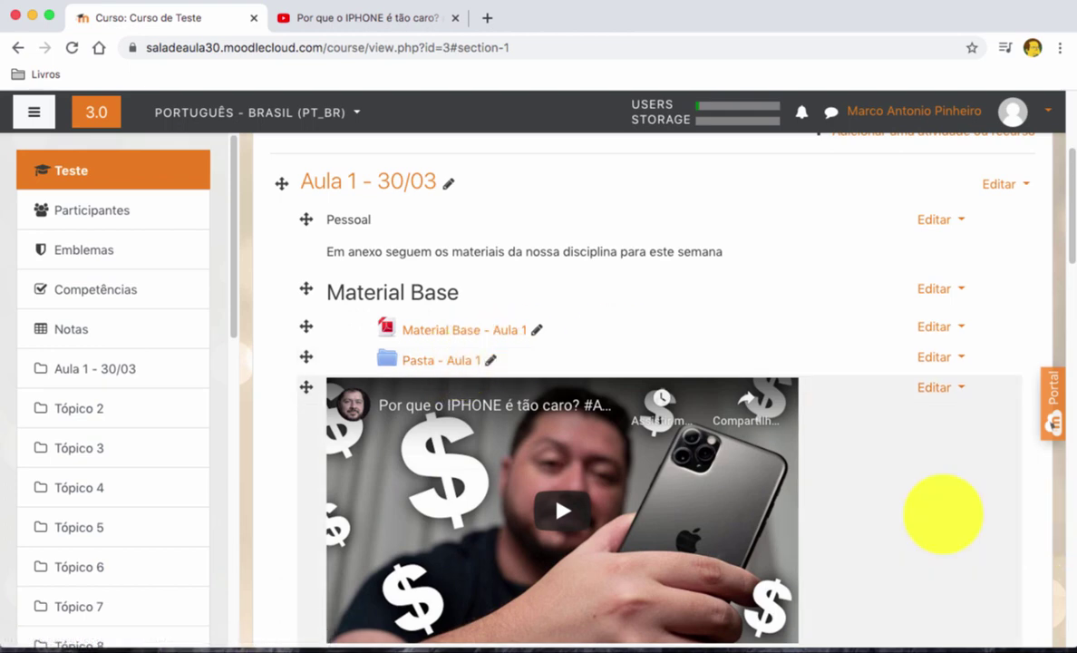
scroll(939, 511, "down", 1)
scroll(939, 511, "down", 1)
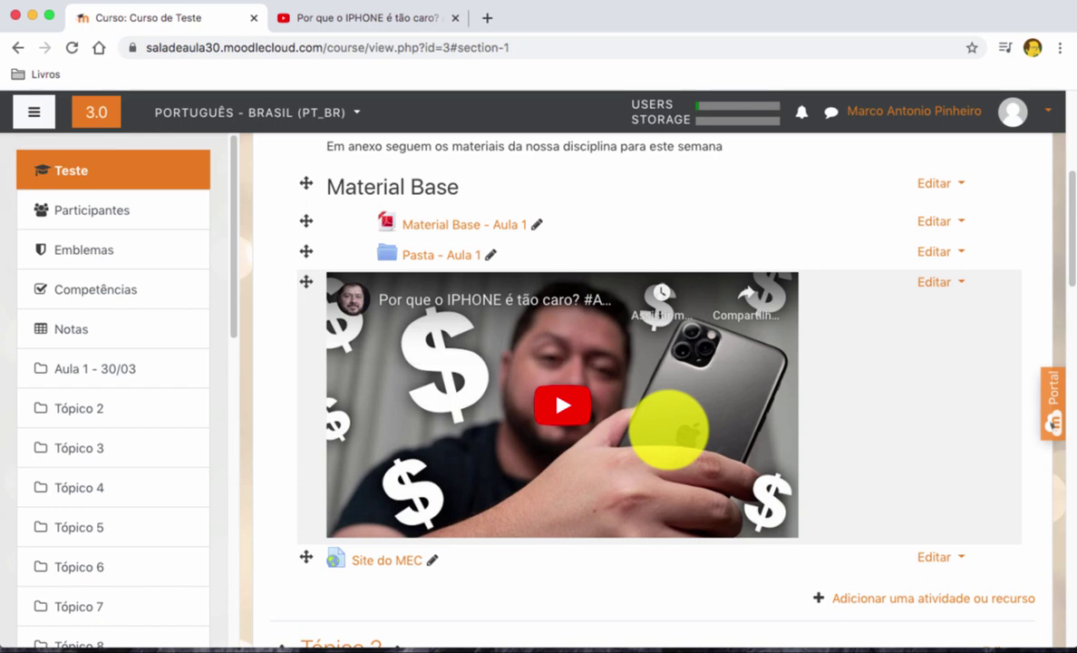
scroll(766, 444, "down", 3)
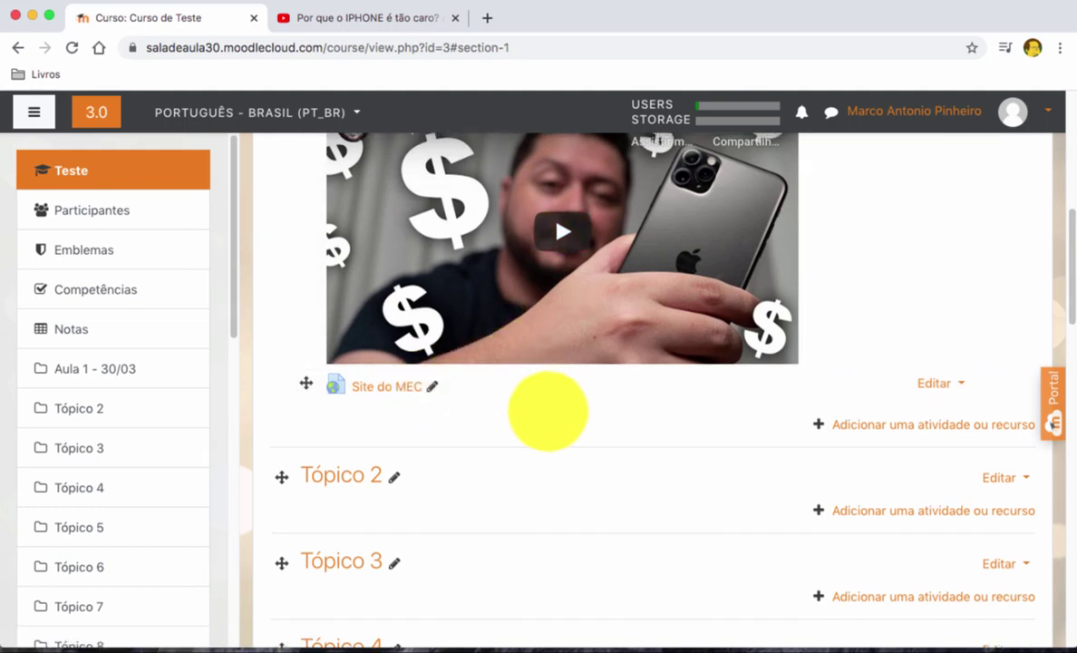
scroll(550, 417, "up", 2)
scroll(550, 419, "up", 3)
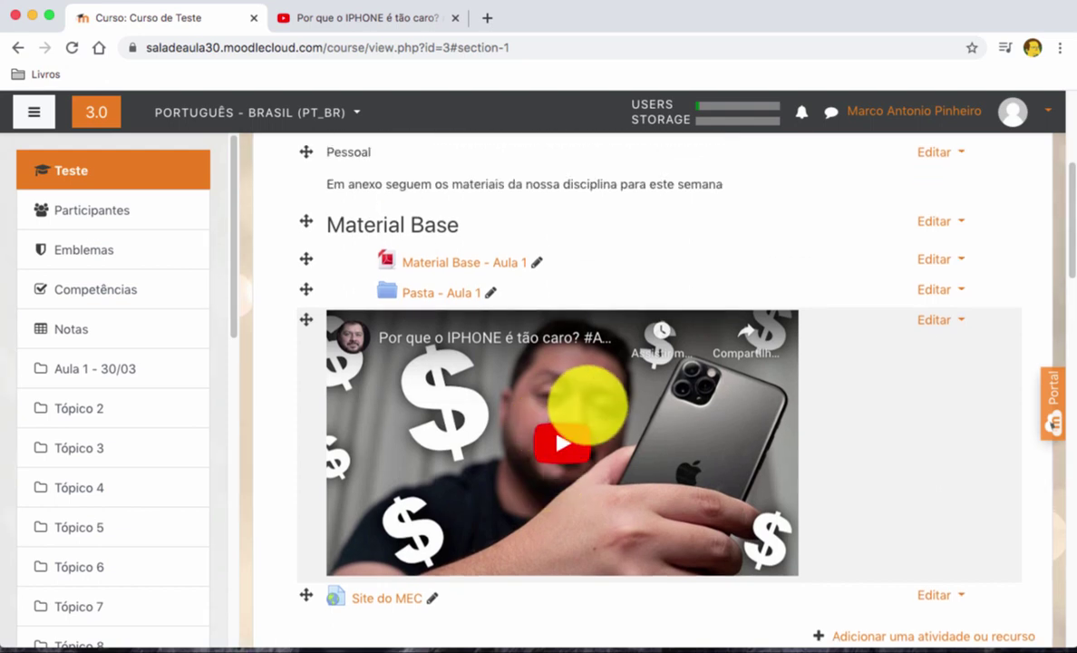